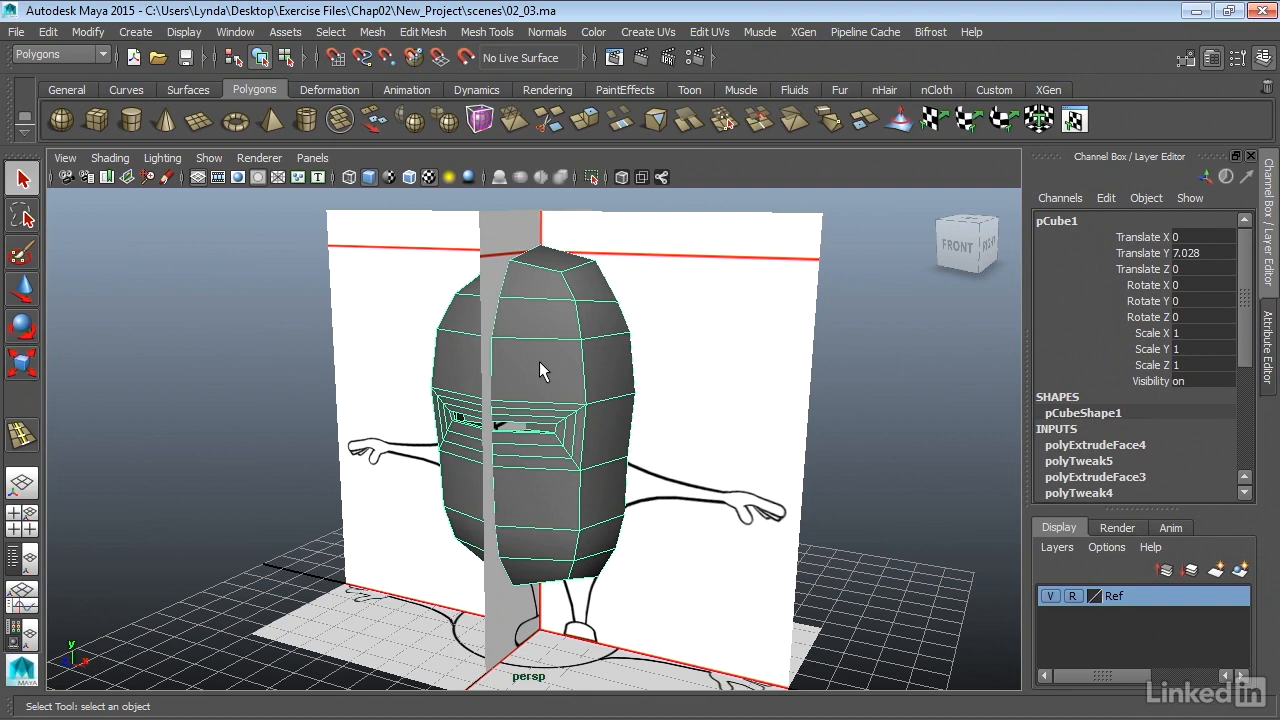
- Extrude the face above the mouth, beside the centre line, and scale it inward to about 0.584 wide and 0.644 high
right_drag(539, 361, 530, 288)
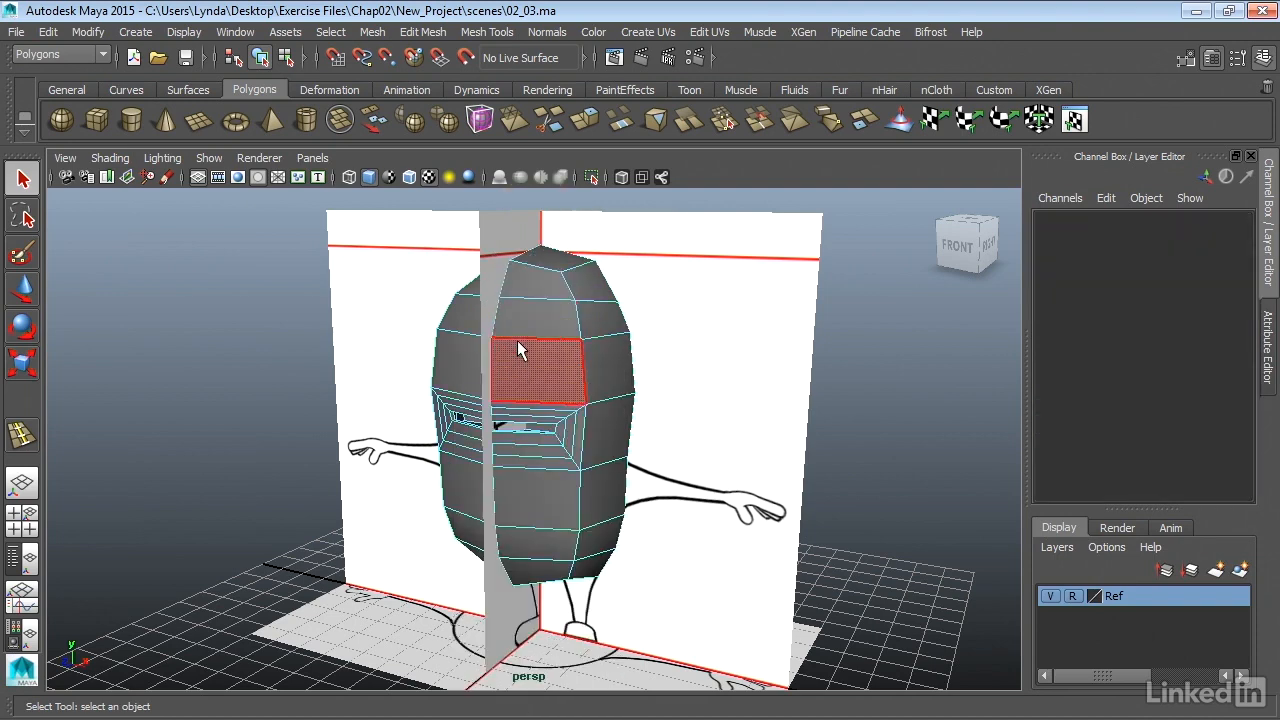
click(515, 356)
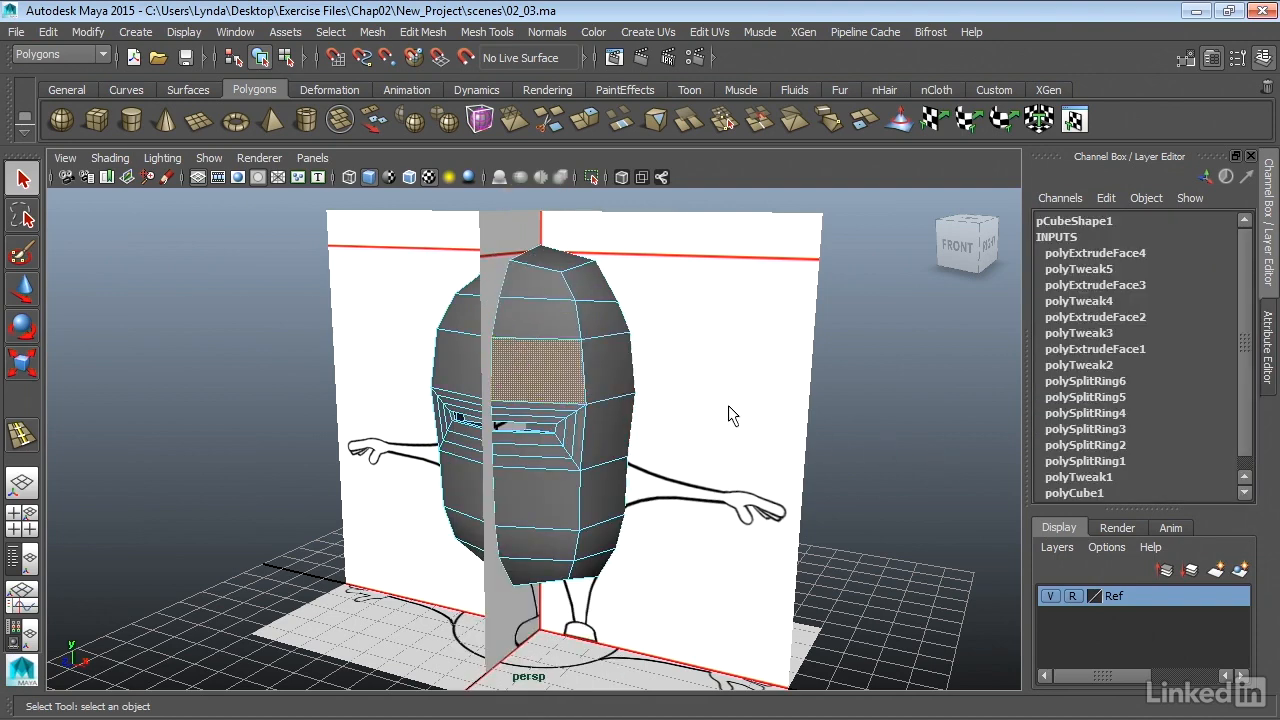
alt+right_drag(730, 414, 791, 394)
alt+drag(791, 394, 794, 391)
mouse_move(794, 391)
alt+middle_down()
mouse_move(775, 371)
mouse_move(771, 392)
alt+middle_up()
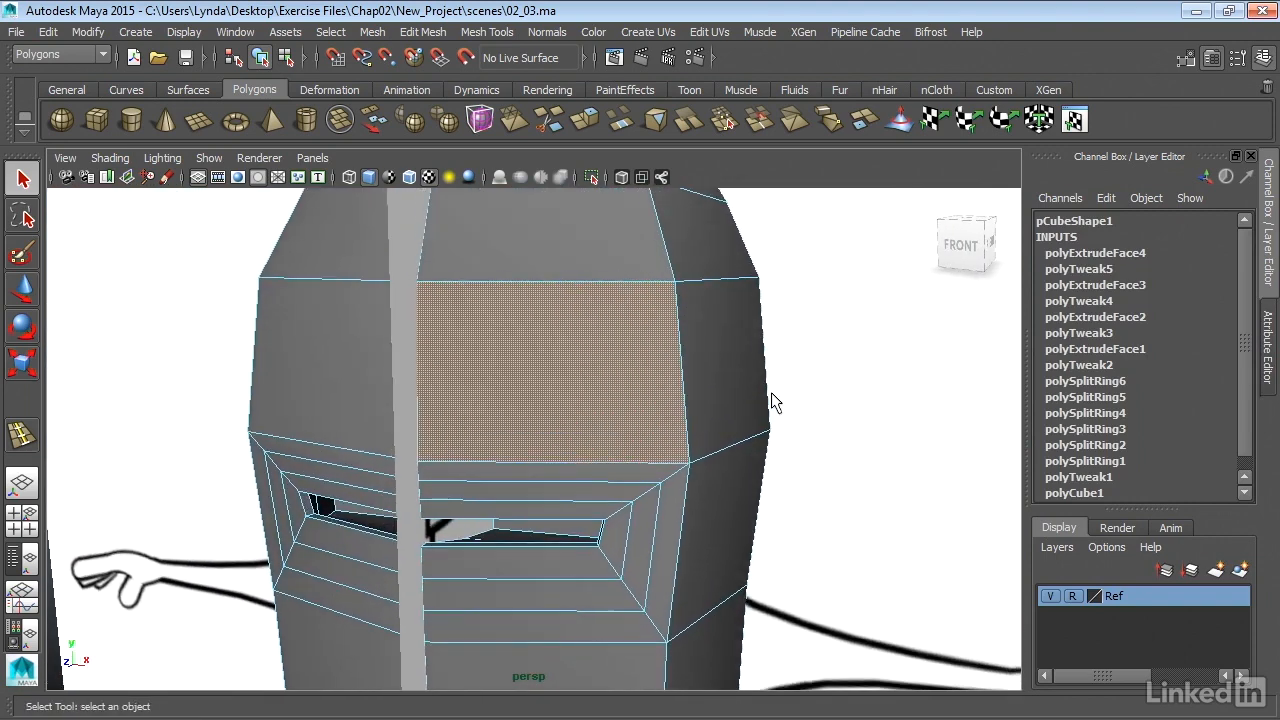
click(430, 32)
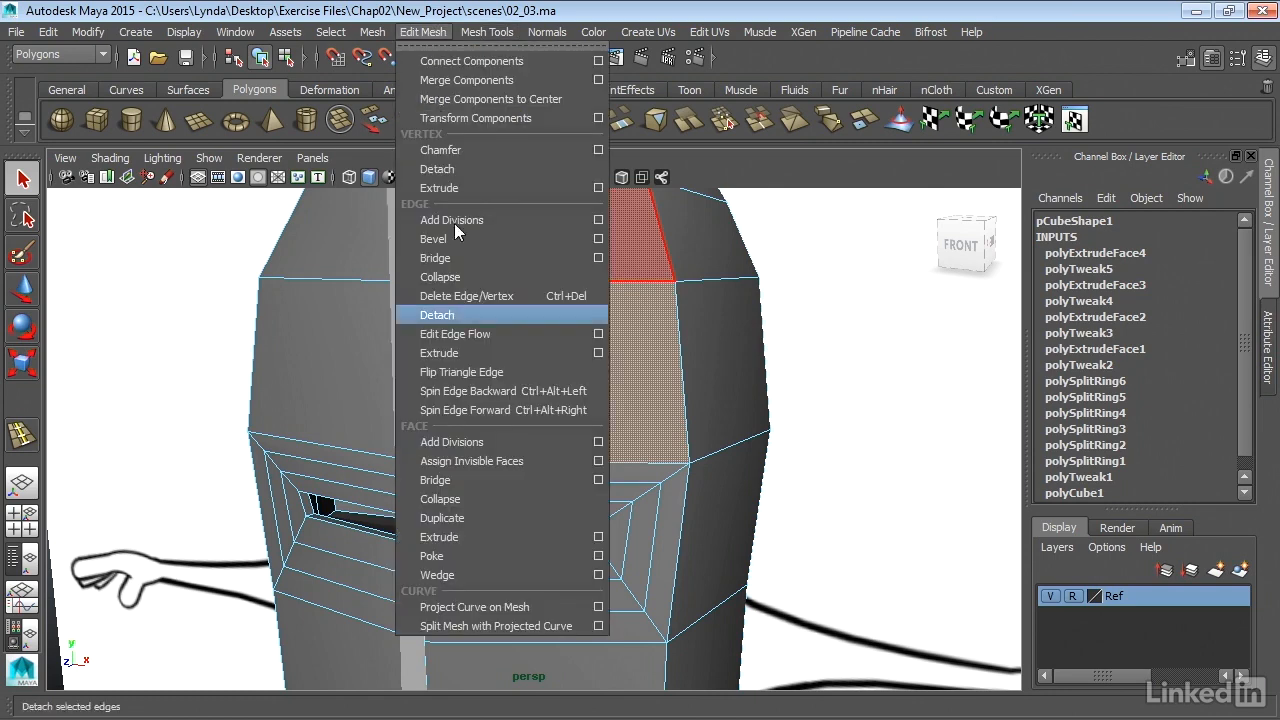
click(440, 538)
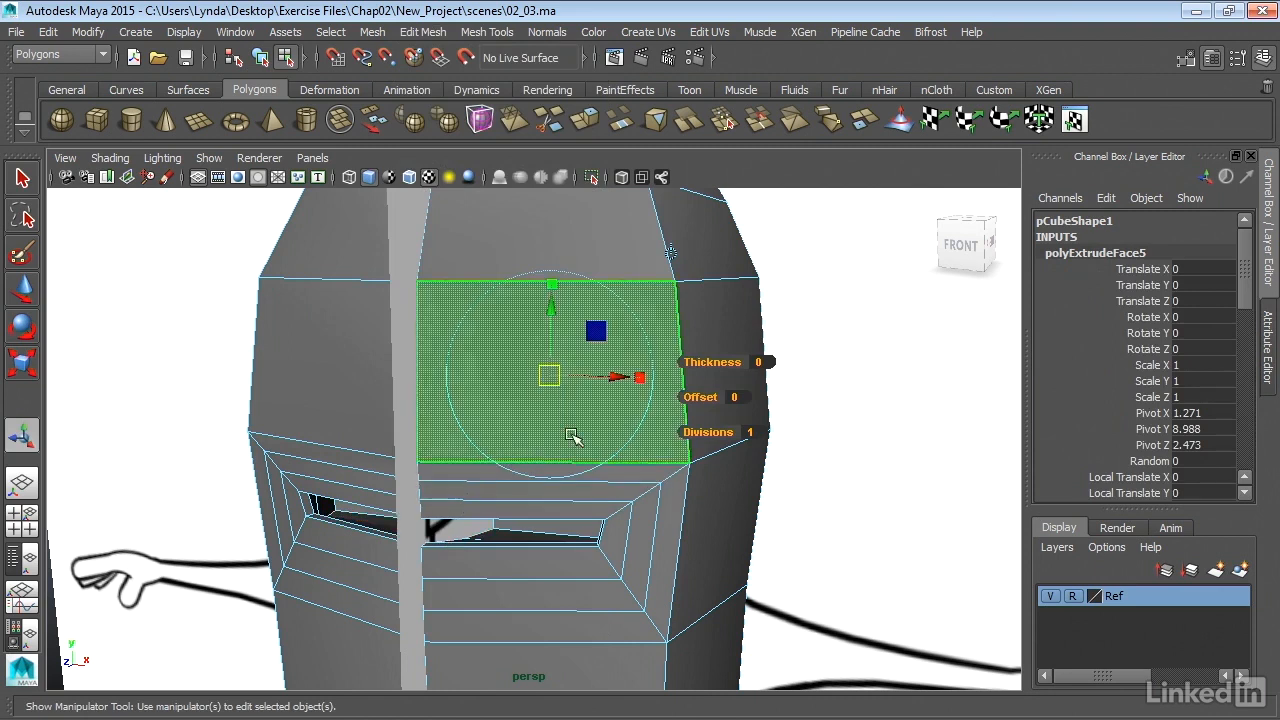
drag(640, 377, 602, 378)
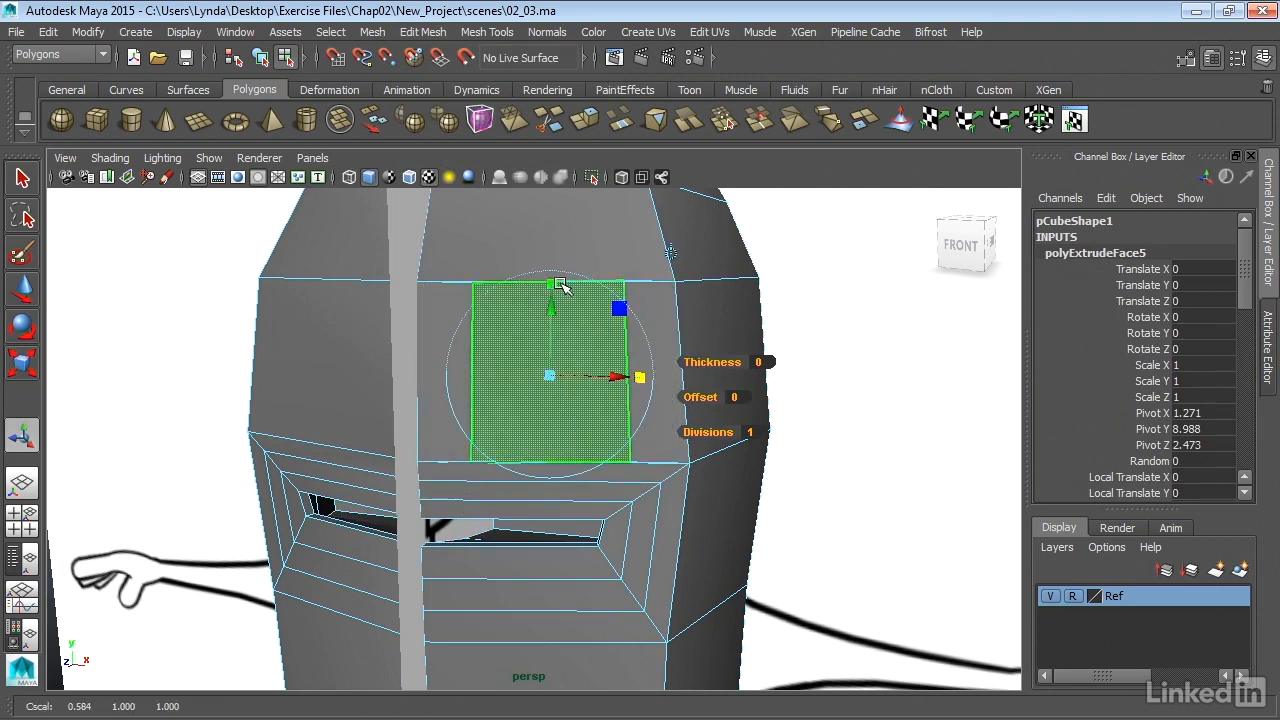
drag(551, 285, 560, 310)
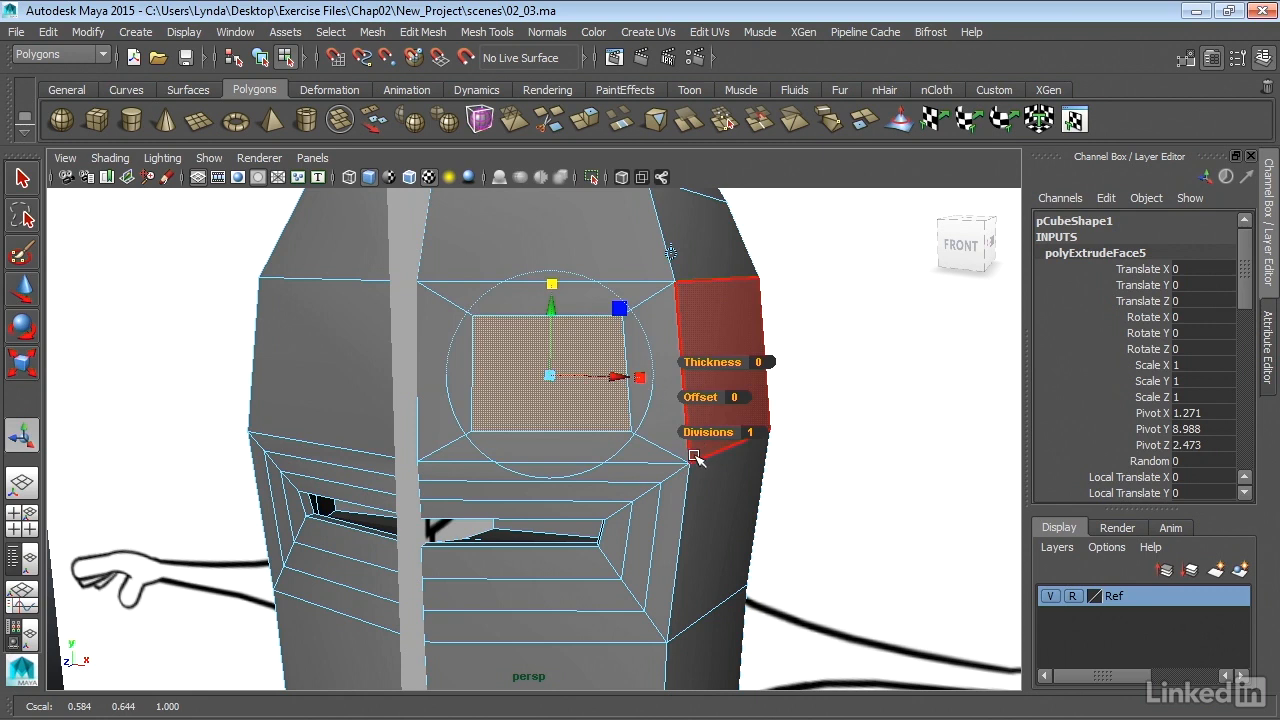
- Select the diagonal edge joining the inset eye face's lower outer corner to the corner of the mouth loops
right_drag(695, 245, 706, 203)
click(860, 440)
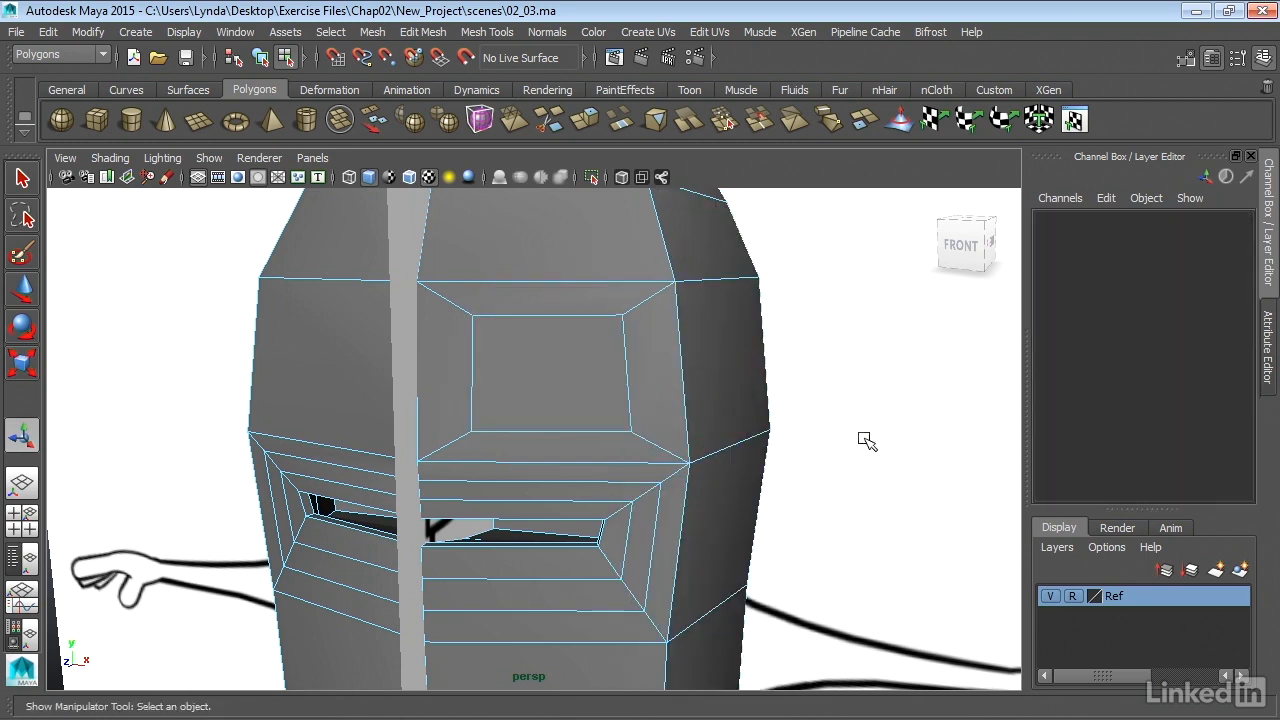
scroll(714, 457, up, 5)
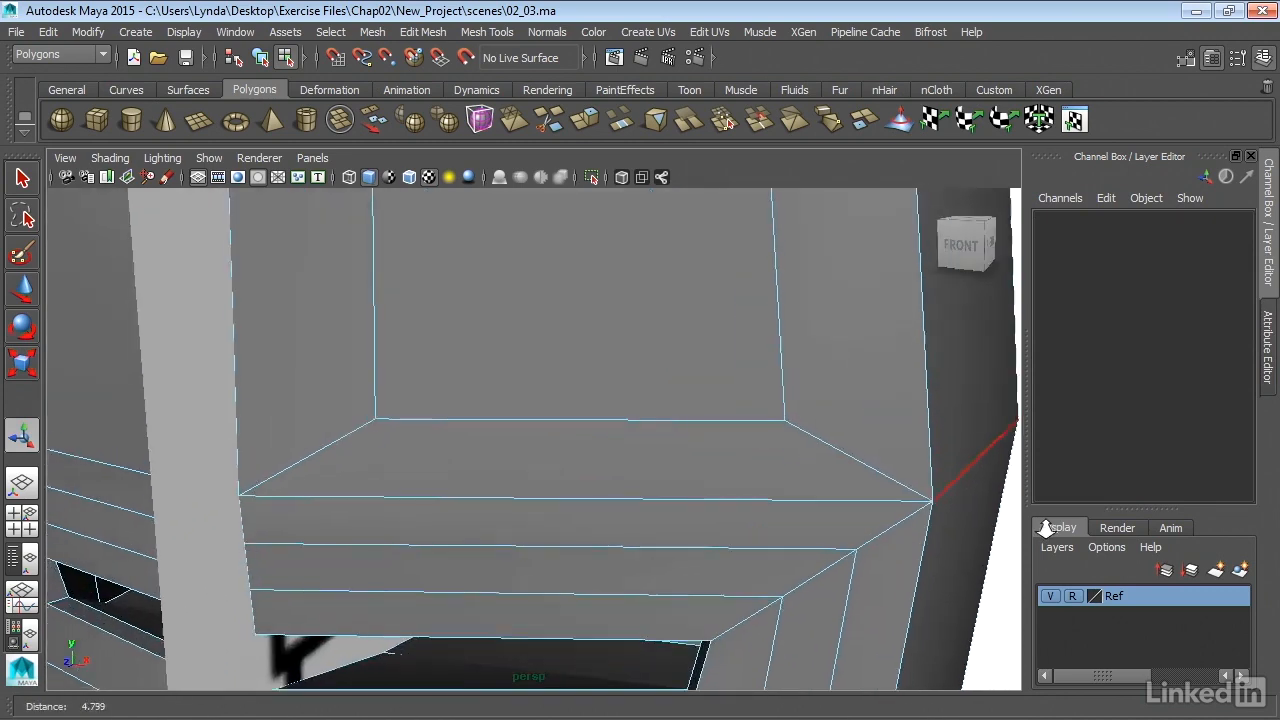
scroll(586, 351, down, 1)
click(714, 489)
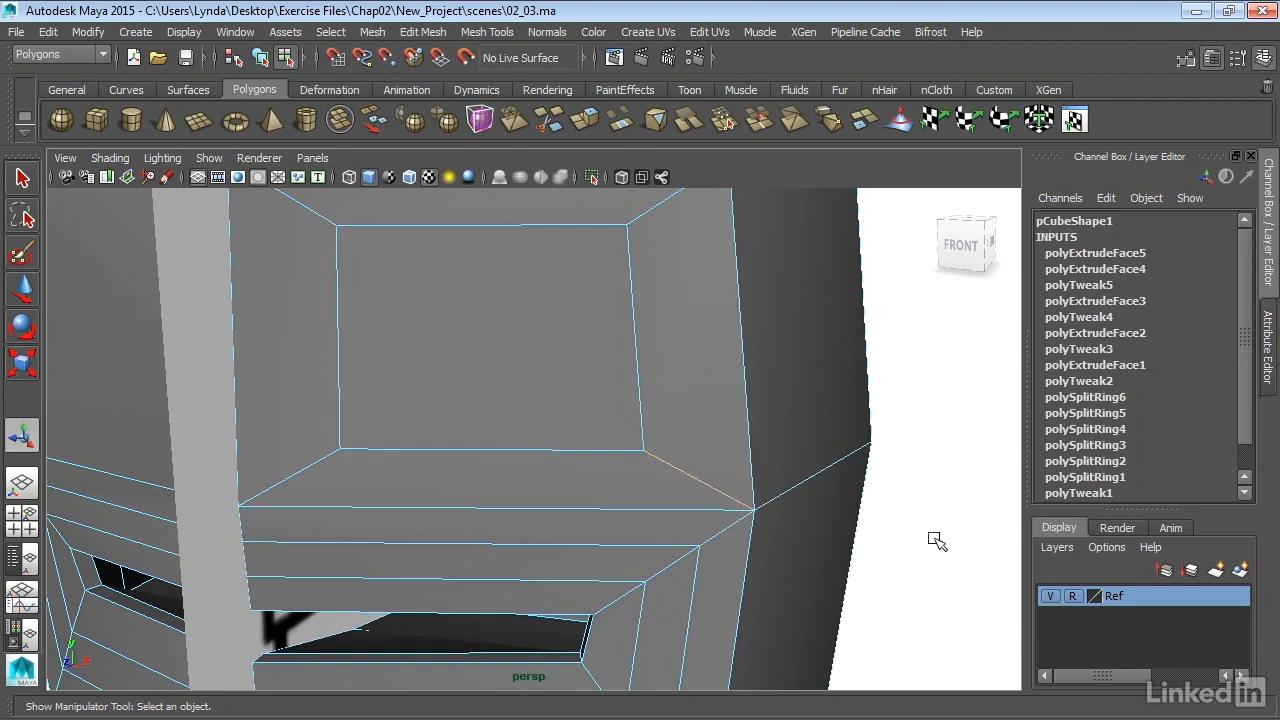
scroll(840, 536, down, 5)
alt+drag(734, 531, 647, 543)
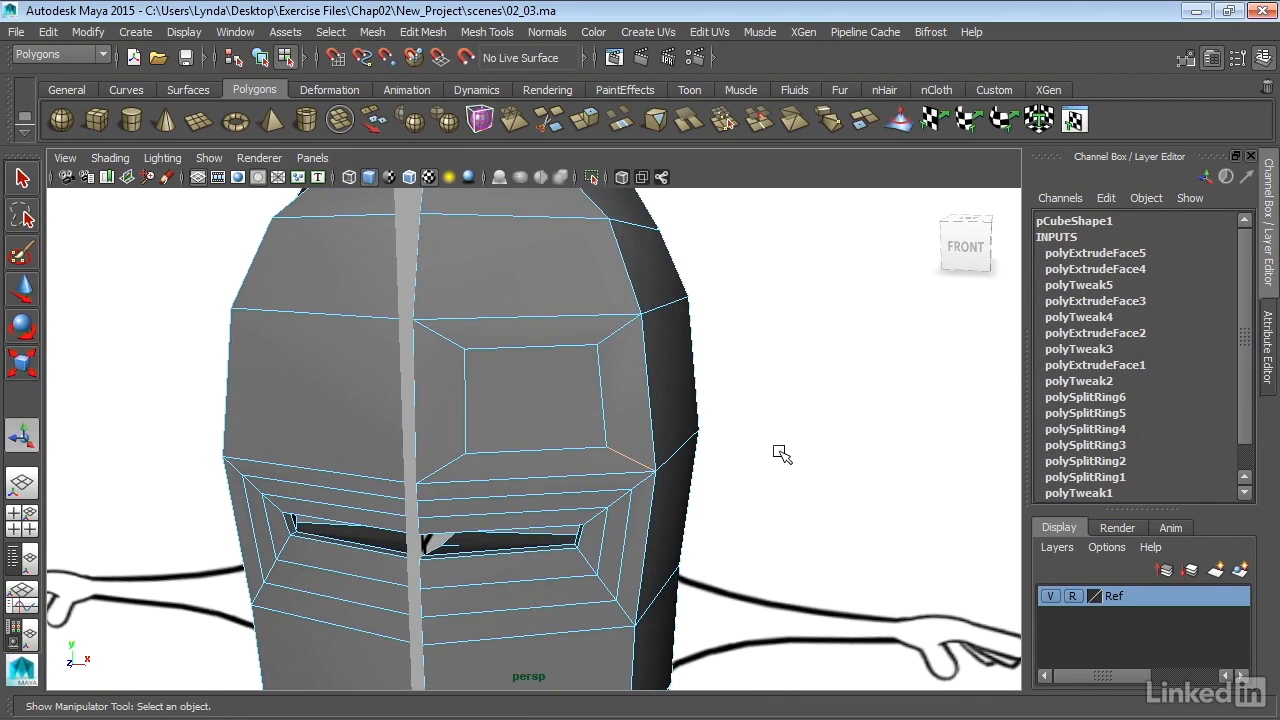
- Undo the edge selection and the inset extrusion of the face above the mouth
key(ctrl+e)
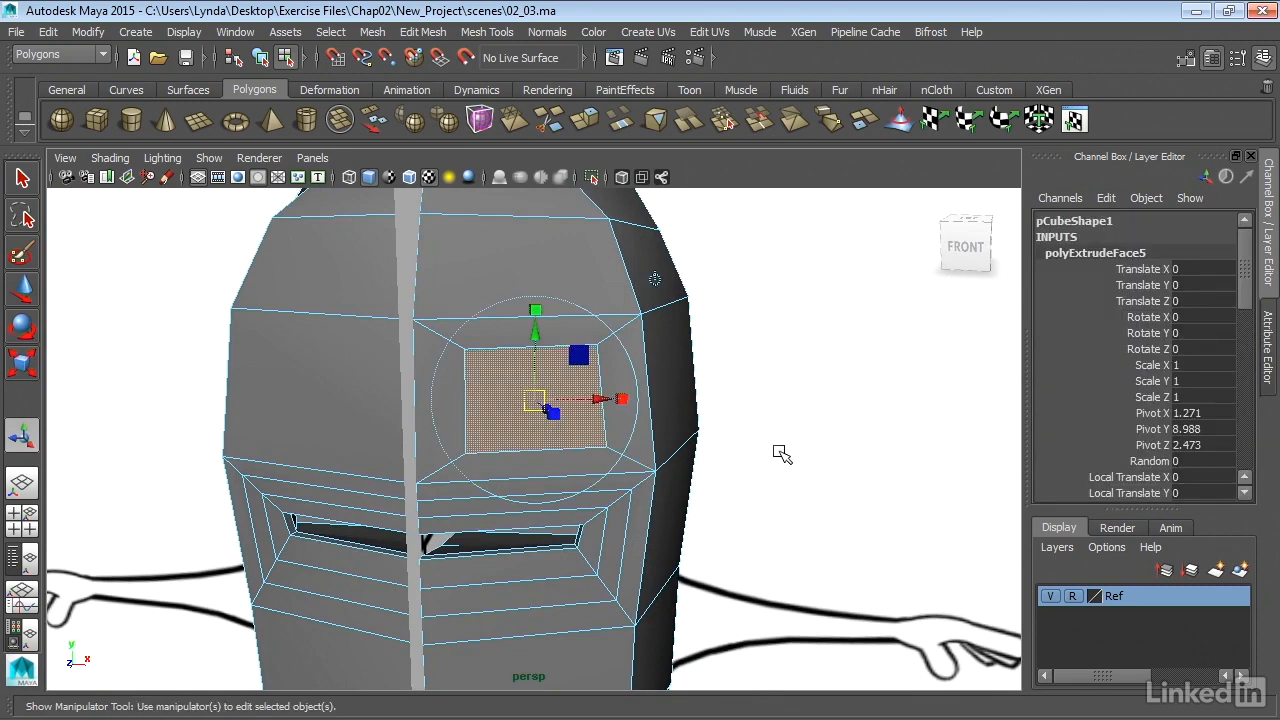
click(779, 452)
click(777, 451)
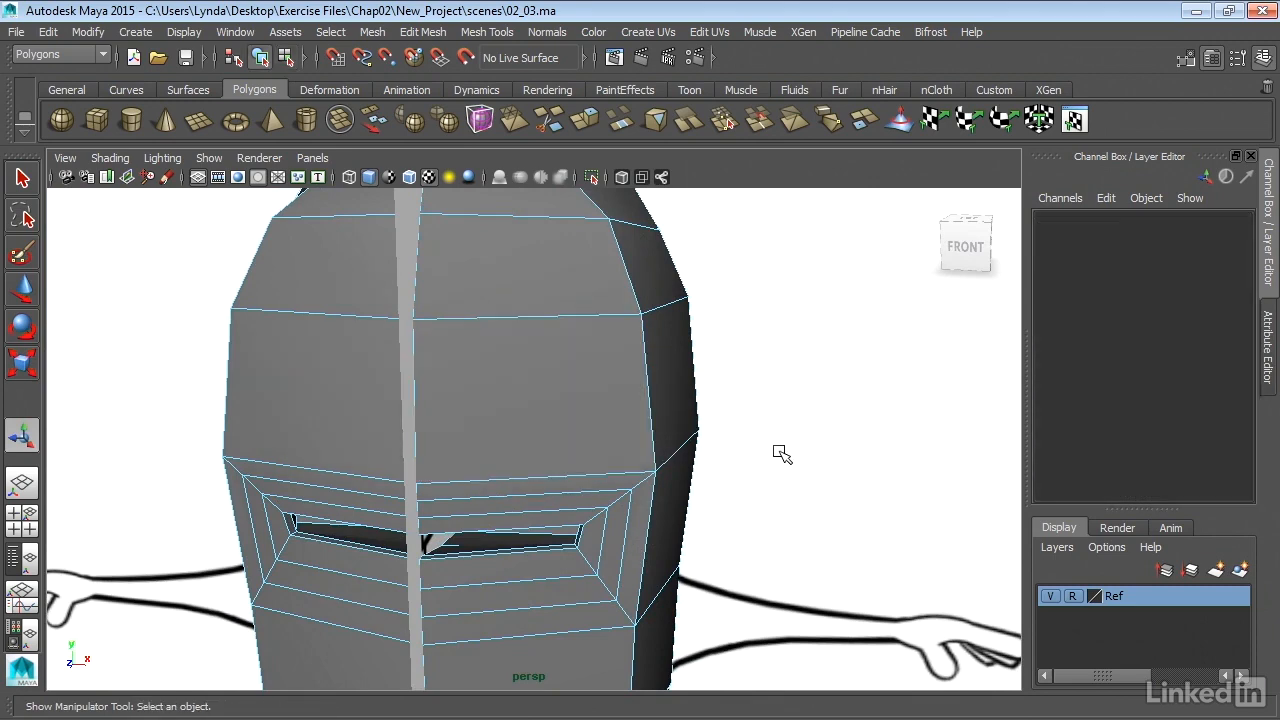
- Insert a horizontal edge loop around the body just above the outermost mouth edges
alt+drag(777, 451, 838, 446)
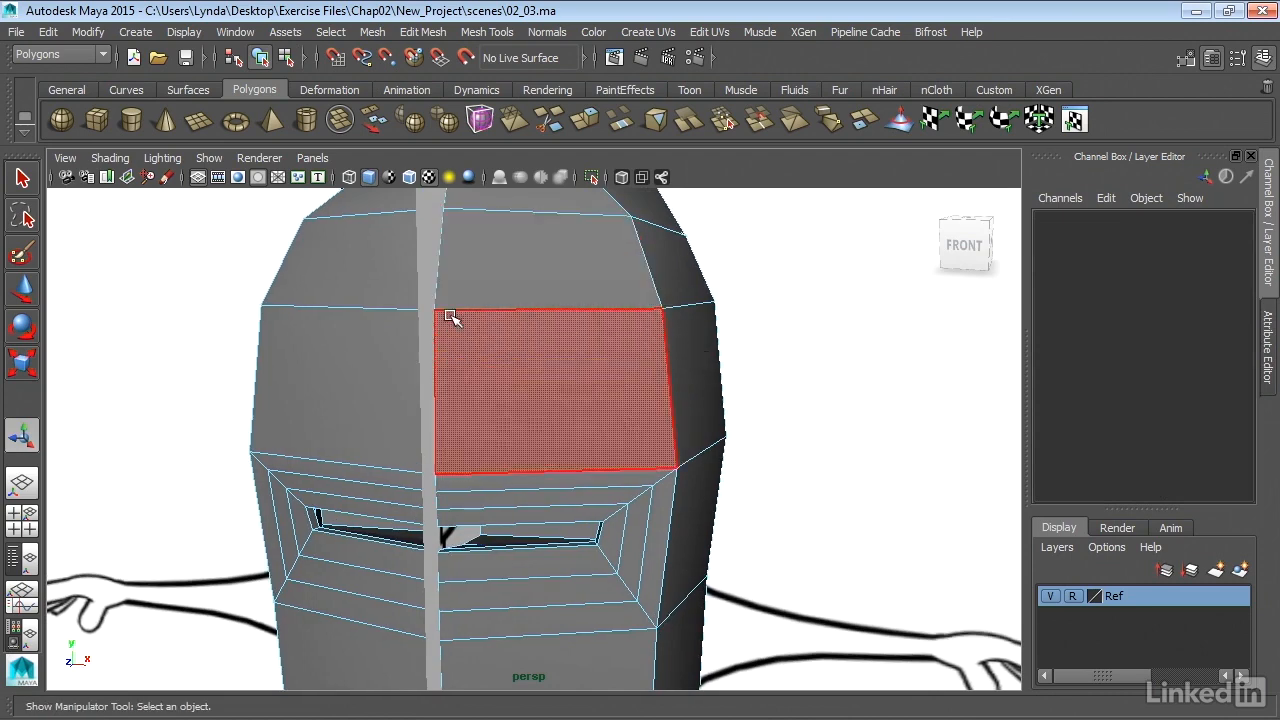
alt+middle_drag(855, 454, 879, 454)
alt+drag(845, 490, 843, 486)
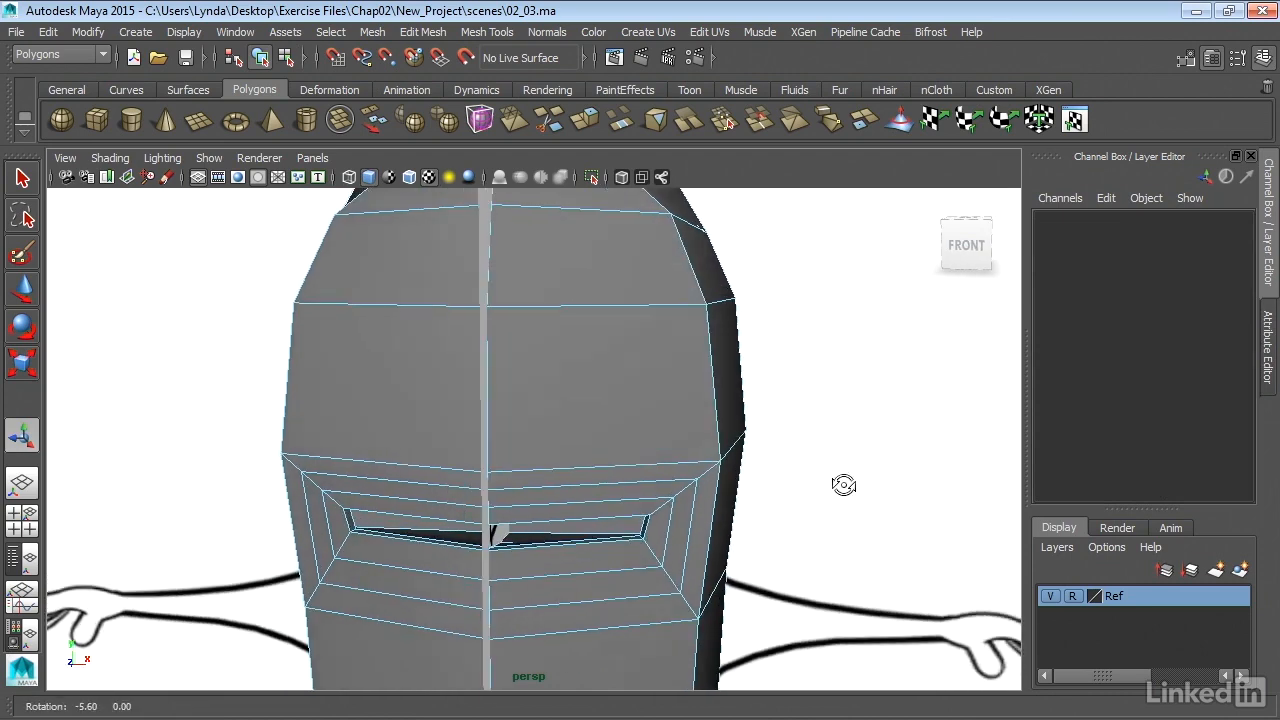
alt+right_drag(823, 486, 862, 482)
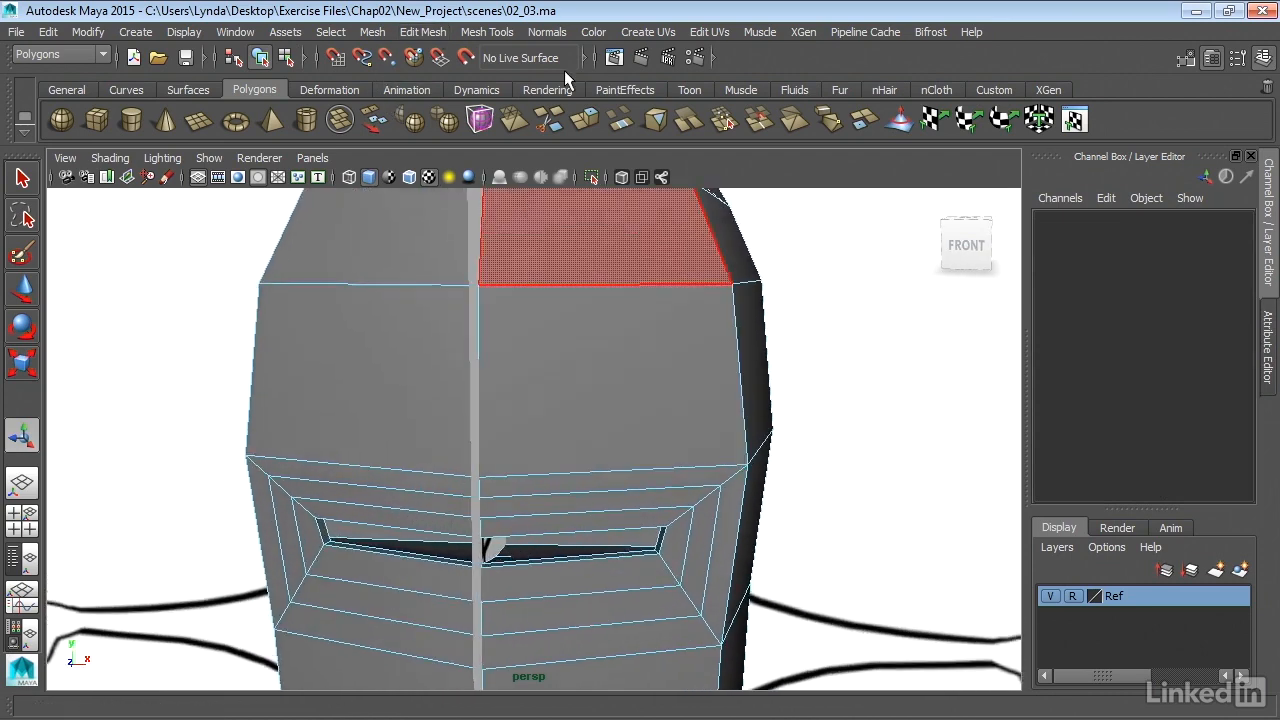
click(486, 31)
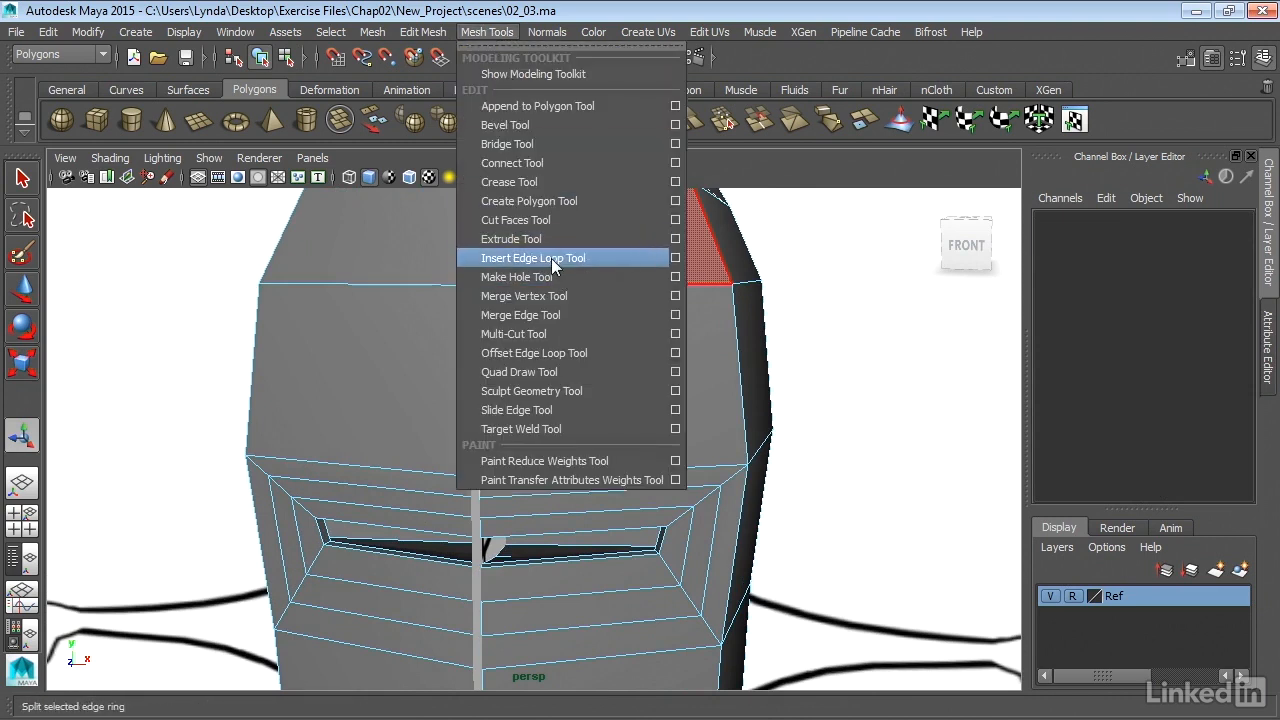
click(551, 258)
mouse_move(753, 440)
mouse_down()
mouse_move(763, 451)
mouse_move(737, 456)
mouse_up()
scroll(723, 486, up, 3)
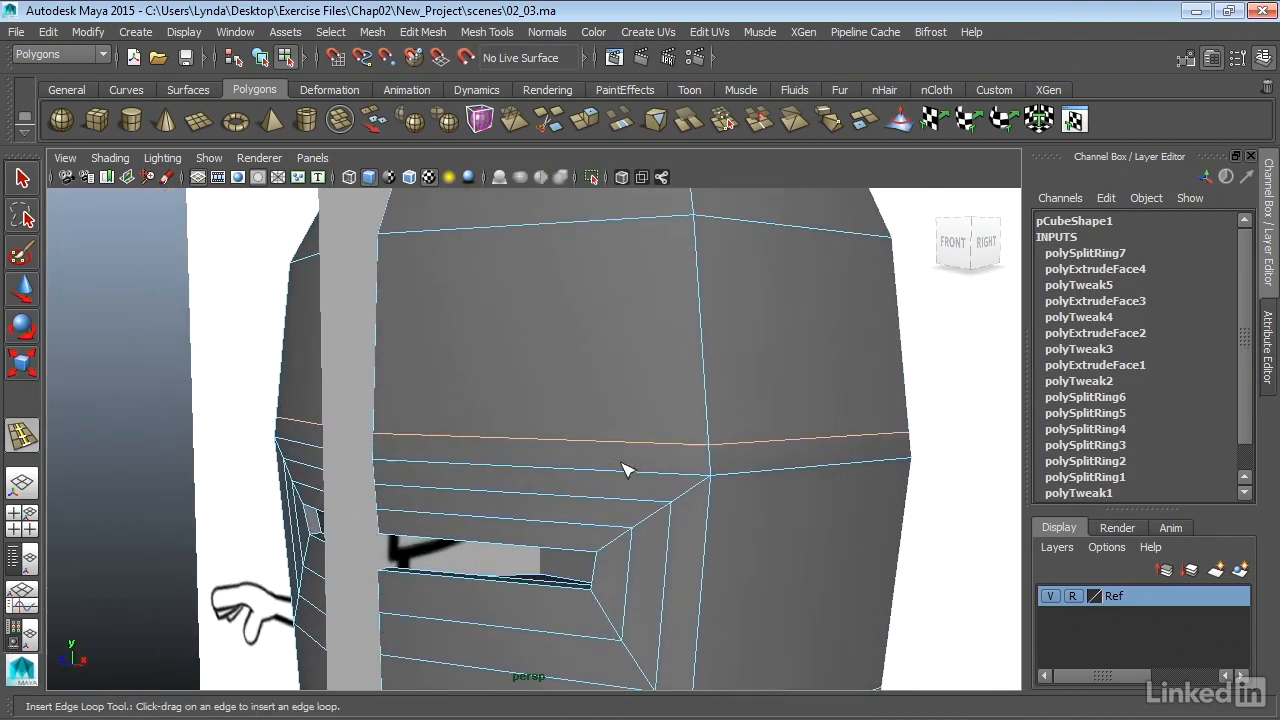
alt+drag(546, 482, 668, 497)
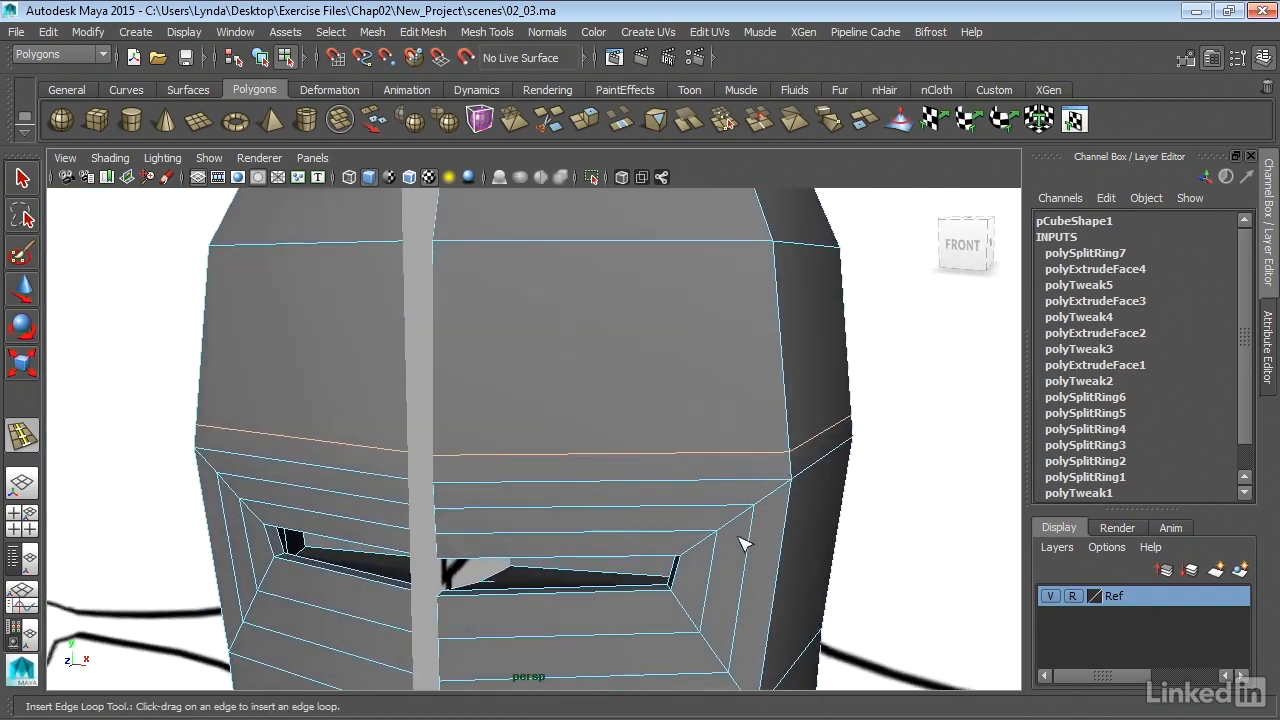
click(733, 471)
key(w)
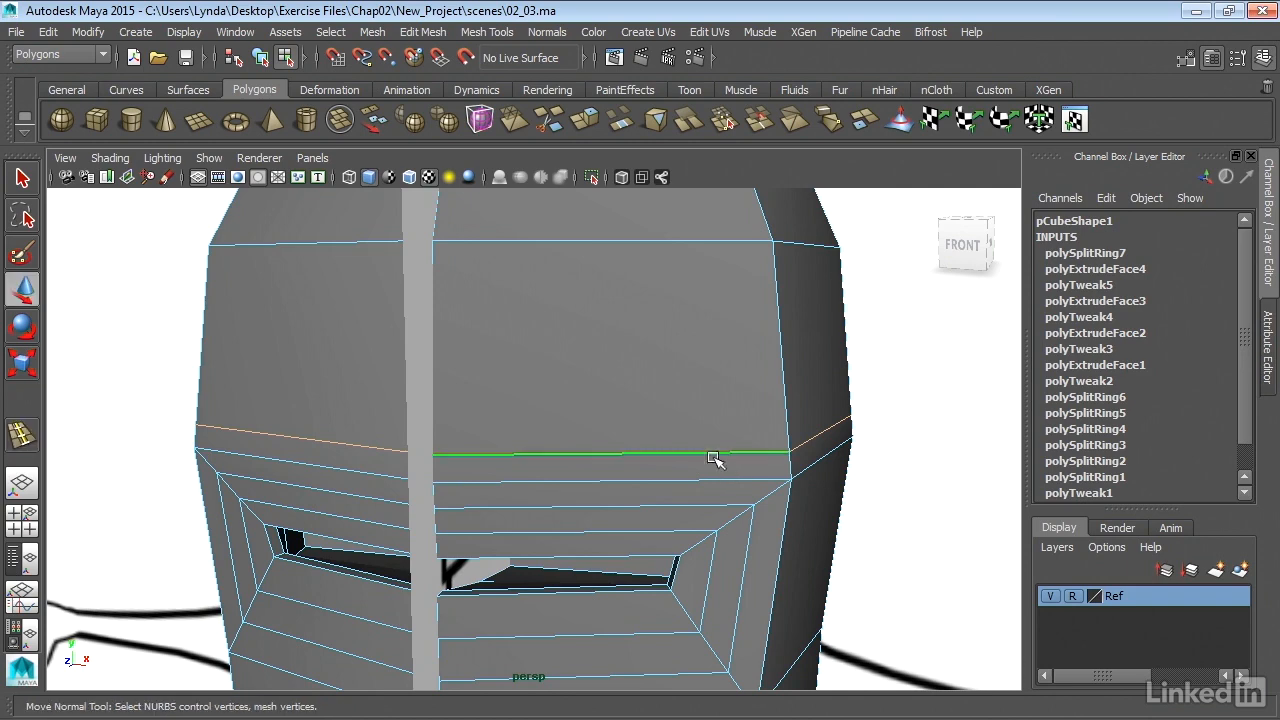
- Extrude the large face above the new edge loop and scale it inward to about 0.6 wide and 0.642 high
right_drag(632, 250, 630, 294)
click(640, 357)
alt+drag(640, 357, 600, 405)
click(422, 32)
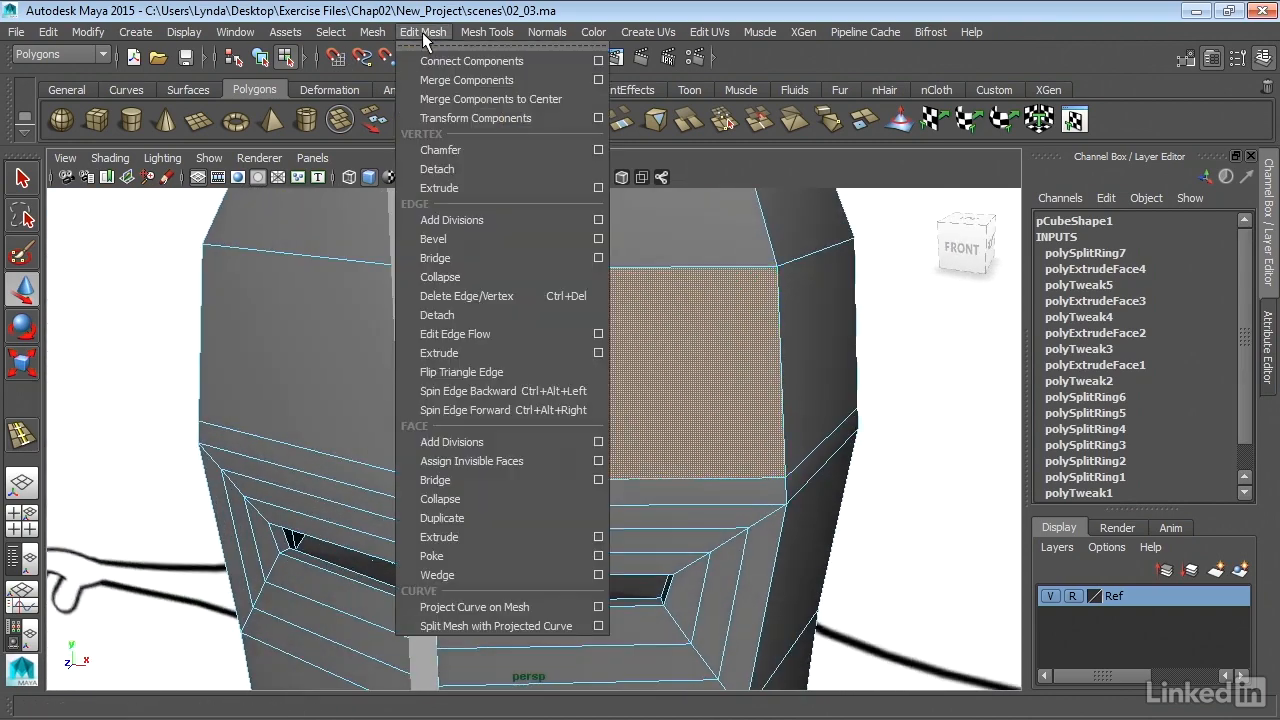
click(519, 535)
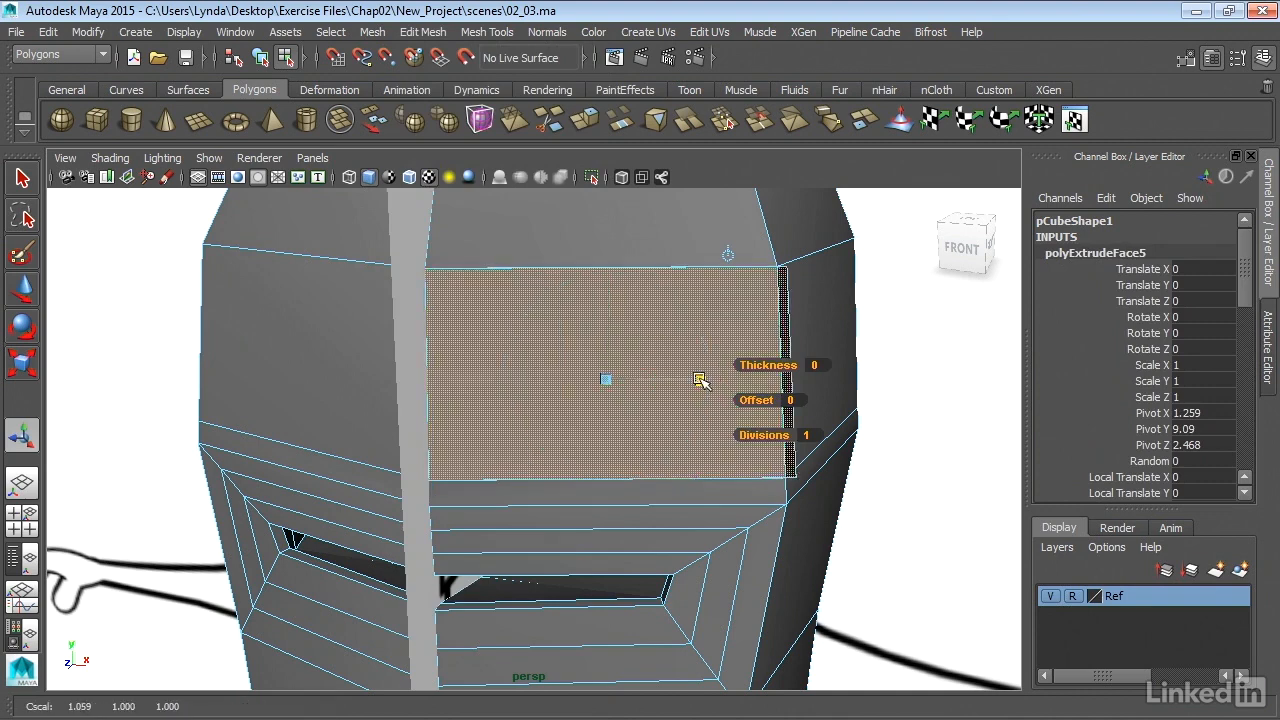
drag(700, 380, 660, 380)
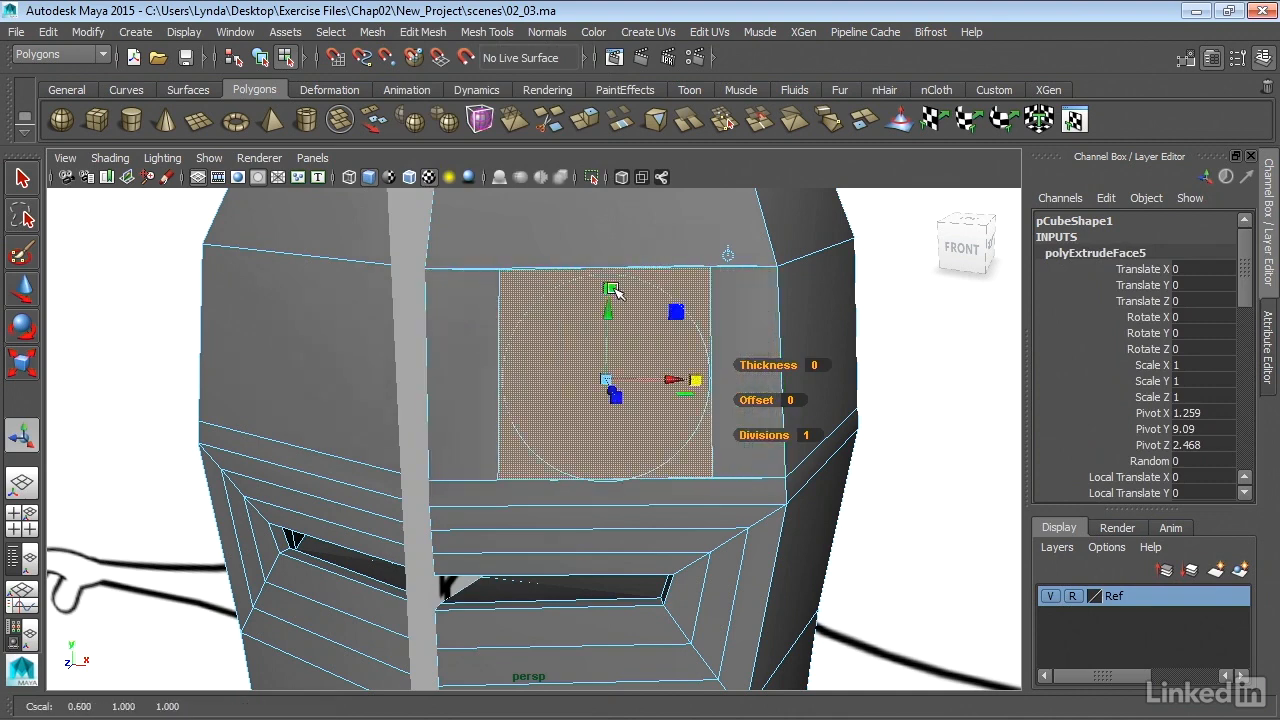
drag(613, 290, 610, 321)
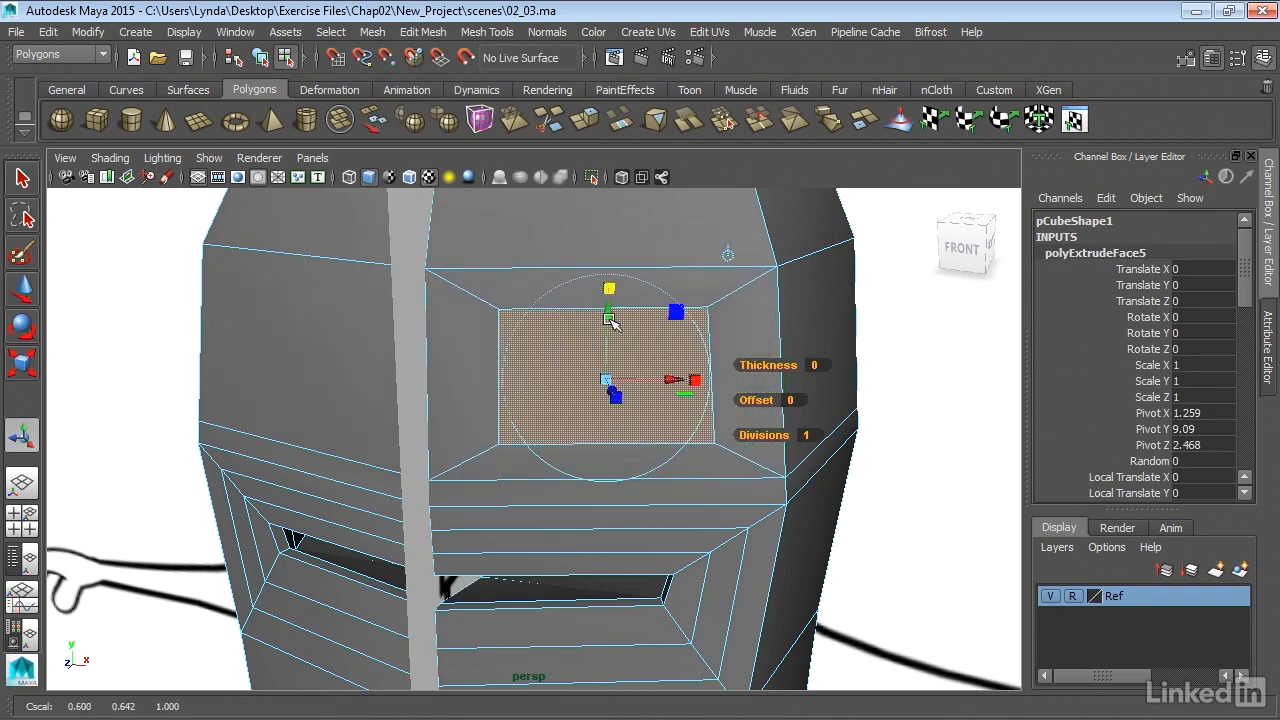
- Move the extruded face over the reference eye, about -0.199 in local X and -0.11 in local Y, and narrow its width scale to about 0.467
key(space)
key(space)
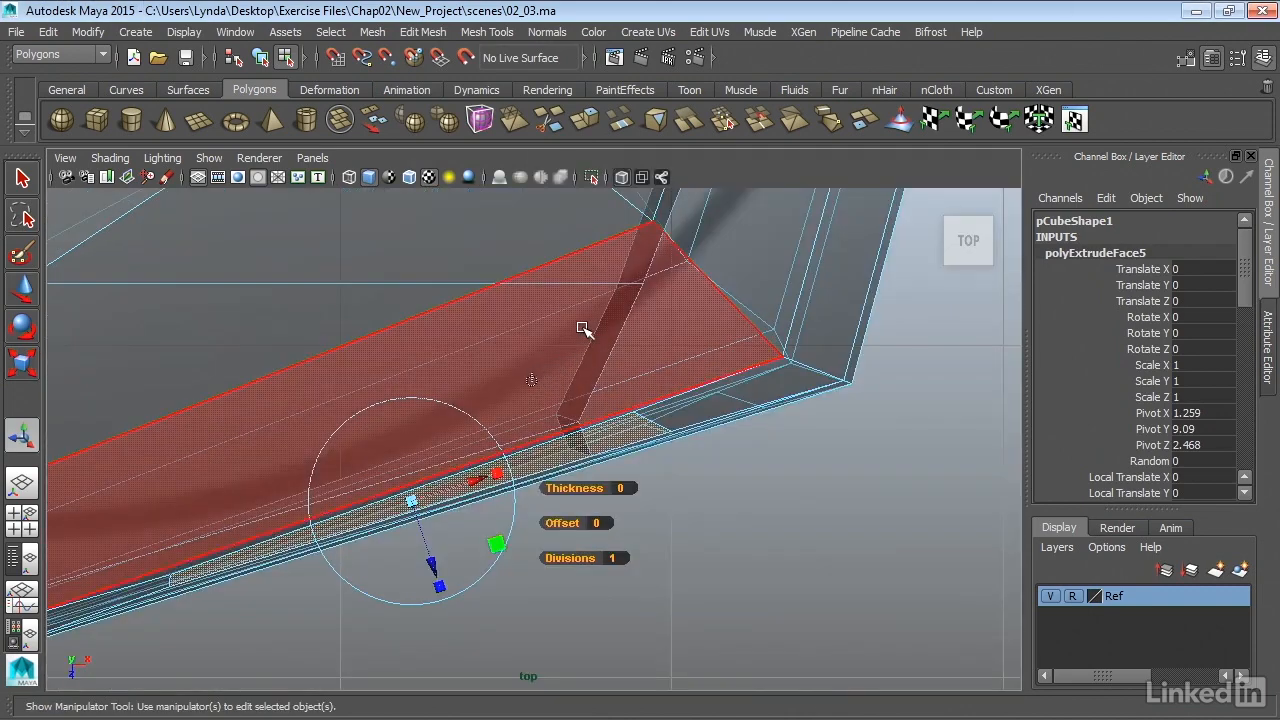
key(space)
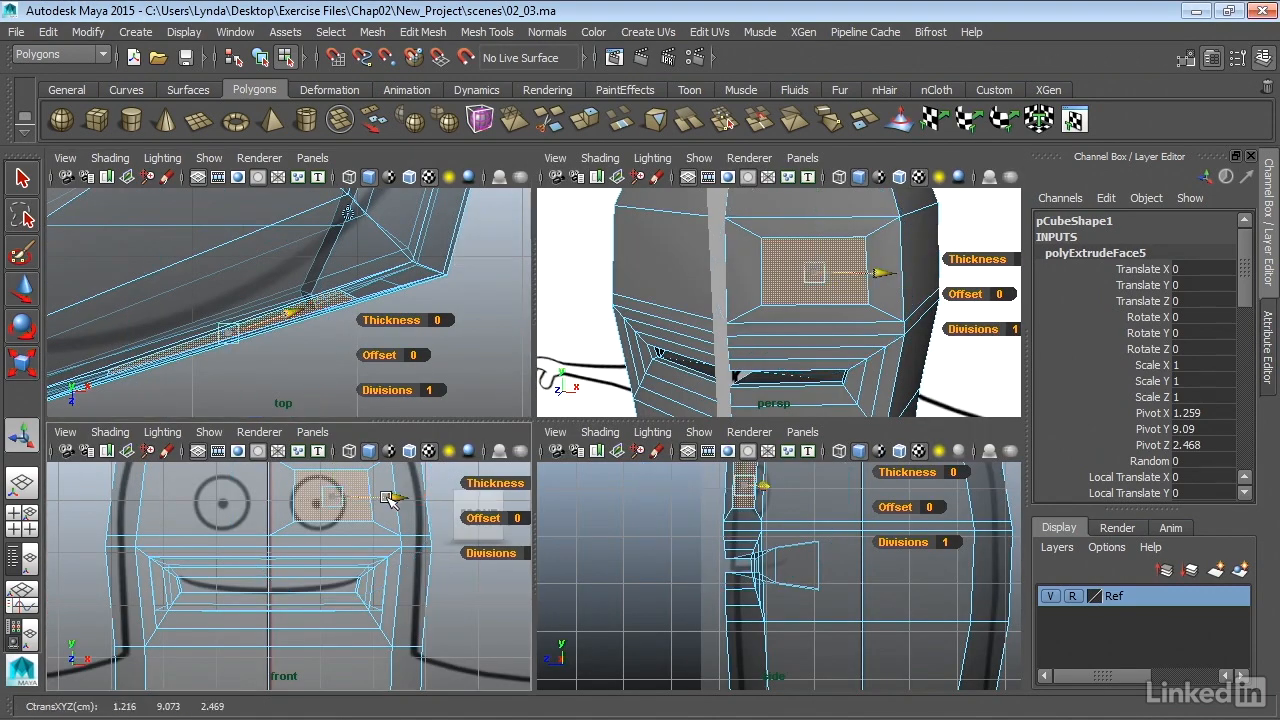
drag(390, 500, 380, 428)
click(380, 428)
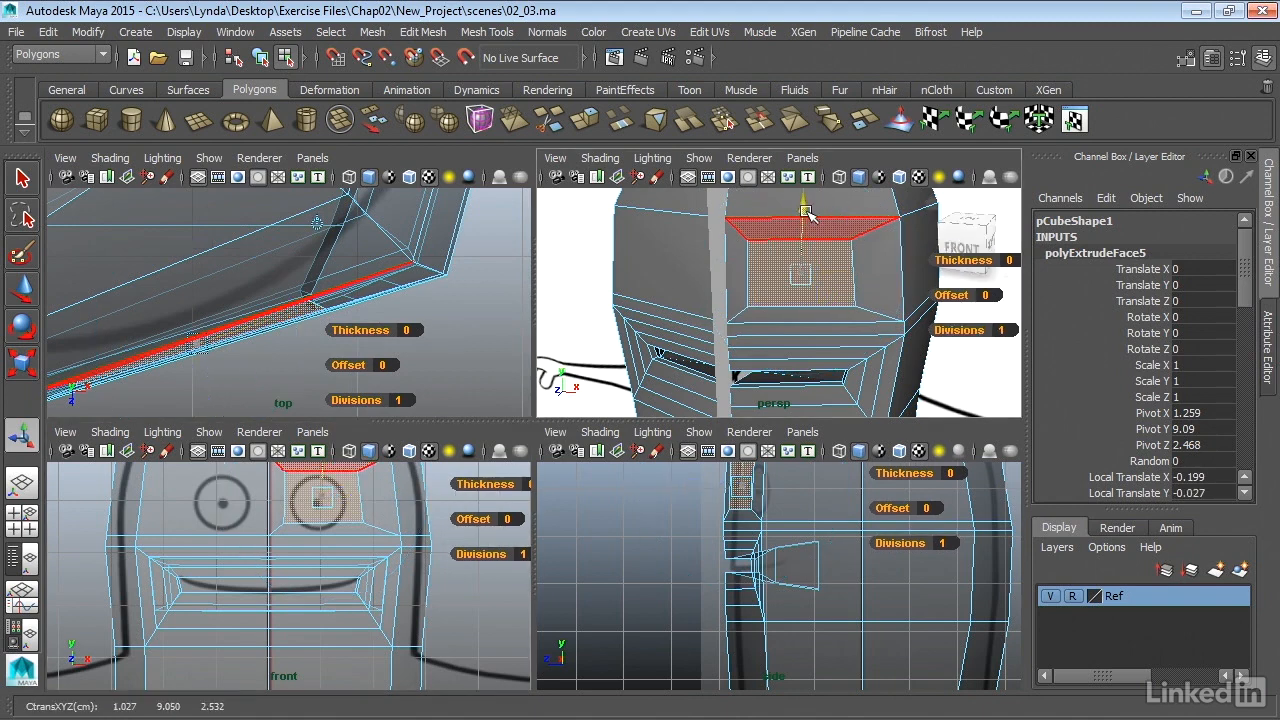
drag(807, 208, 808, 217)
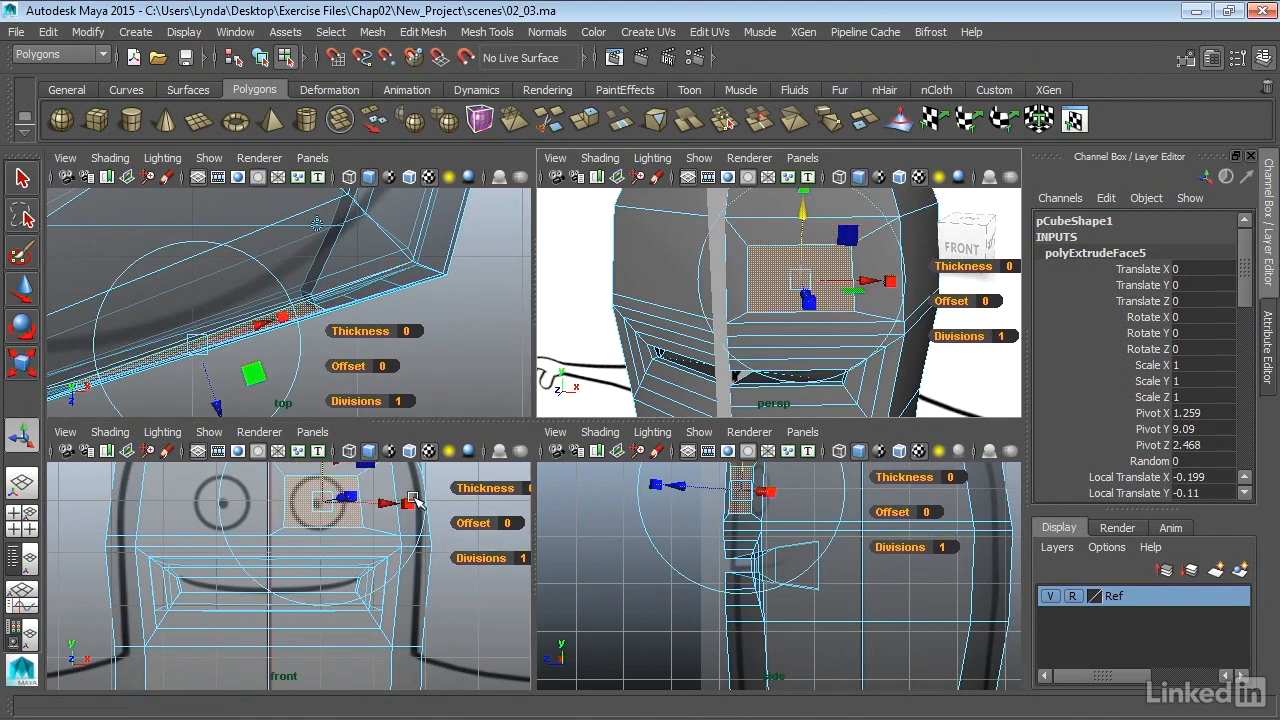
mouse_move(400, 497)
mouse_down()
mouse_move(412, 500)
mouse_move(390, 500)
mouse_up()
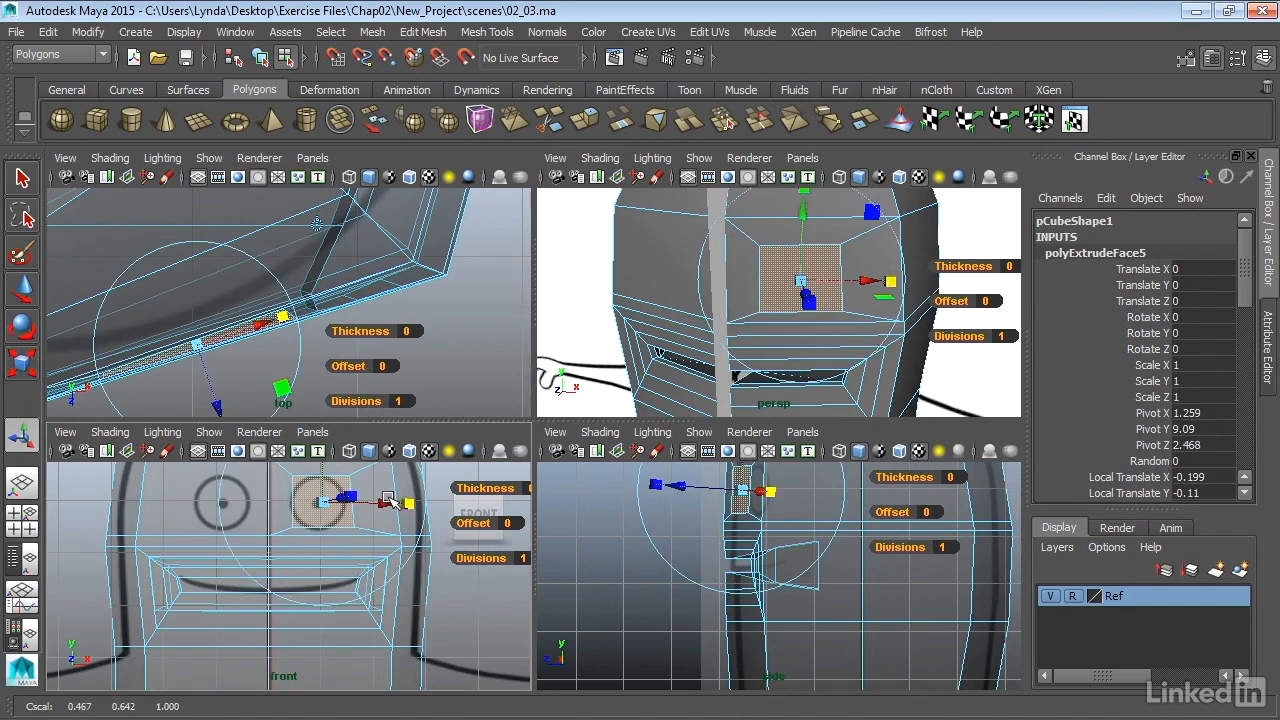
- Fine-tune the extruded face over the eye circle in the front view, to about -0.242 in local X and -0.143 in local Y
key(space)
scroll(514, 371, up, 3)
scroll(610, 366, up, 1)
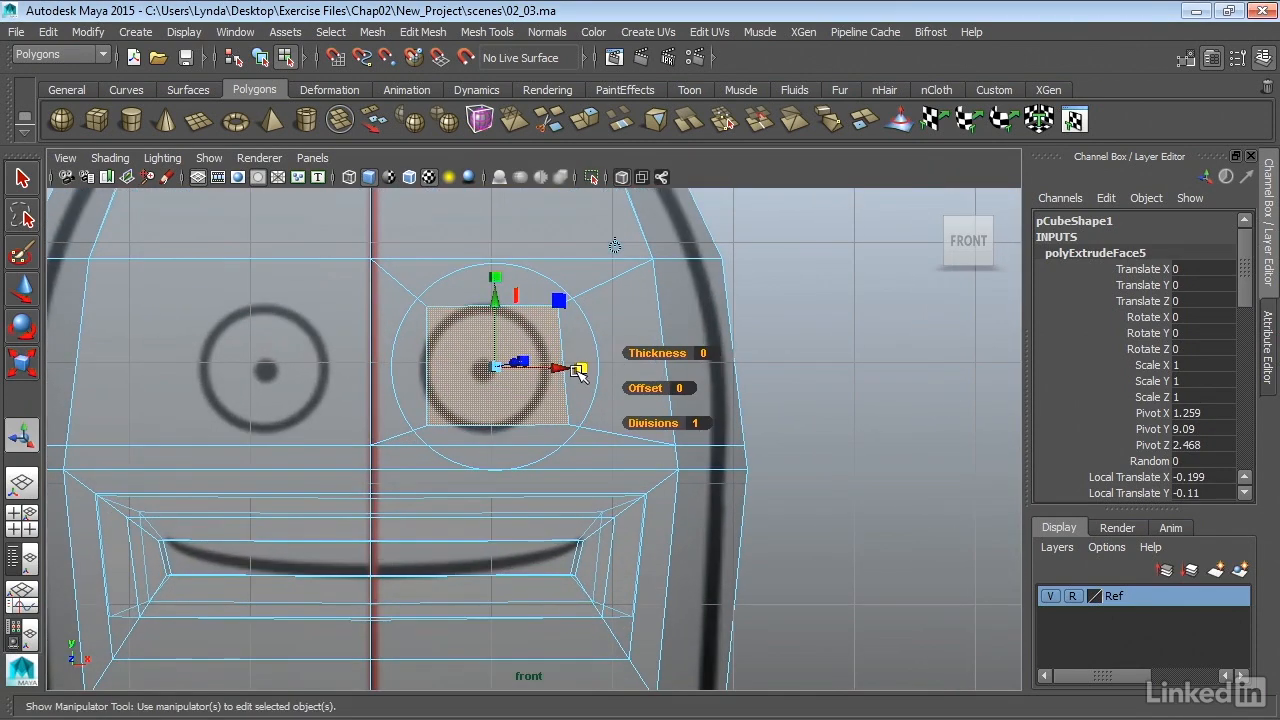
drag(581, 372, 553, 368)
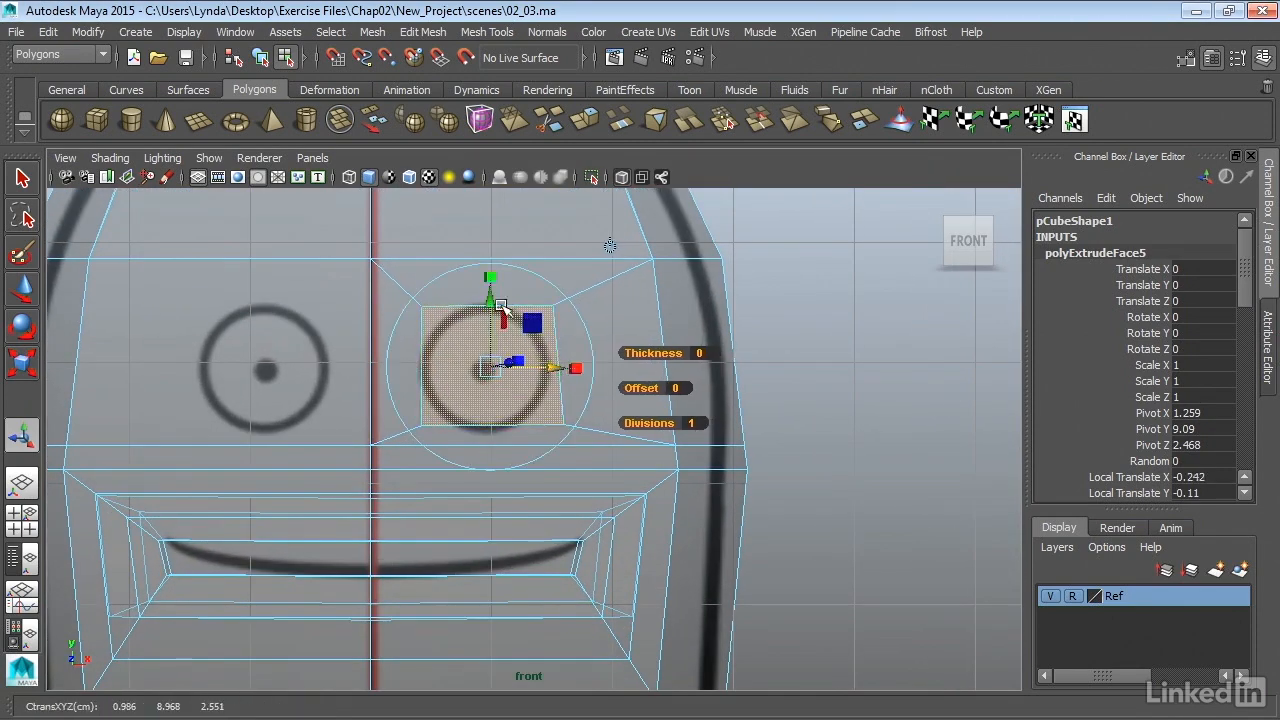
drag(491, 296, 492, 306)
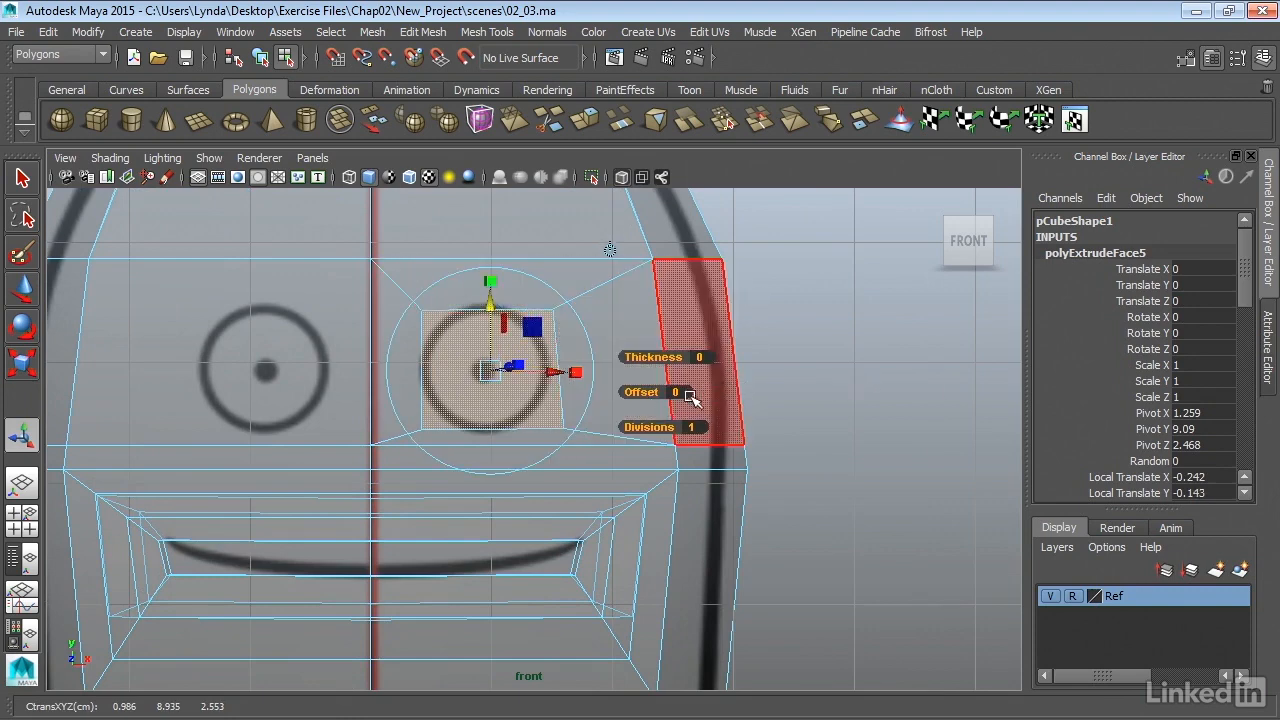
key(space)
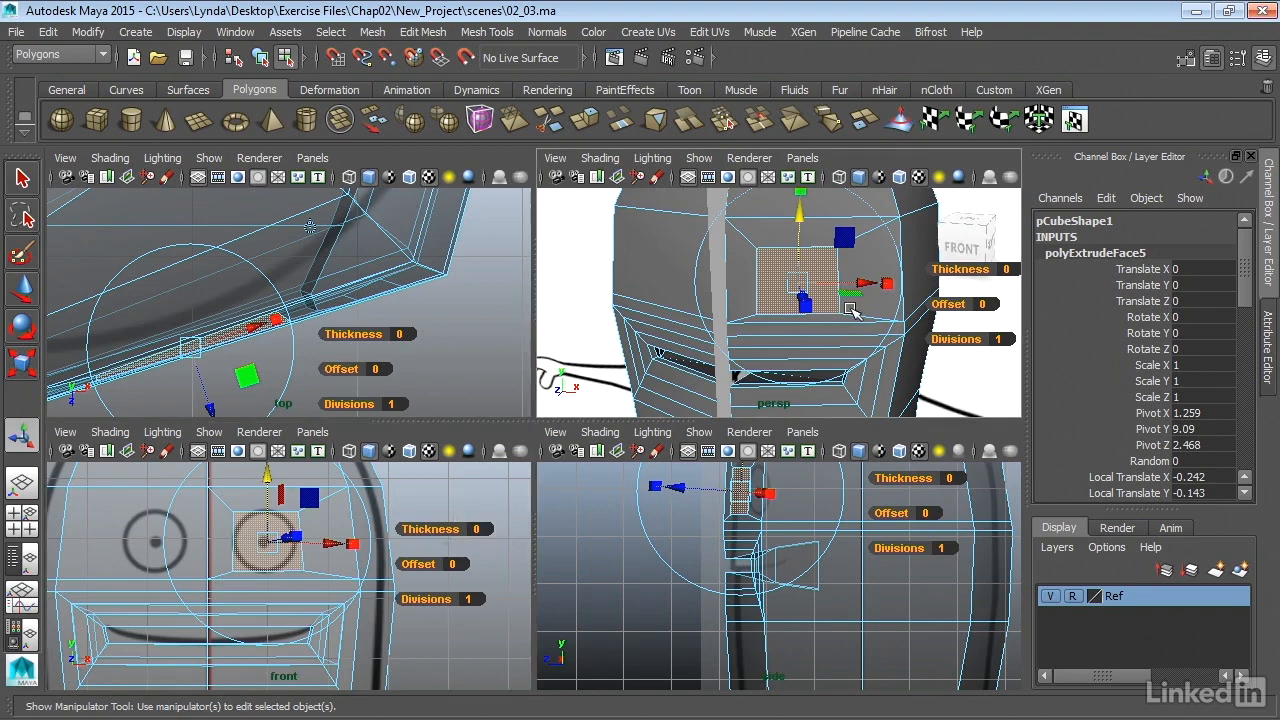
alt+drag(838, 342, 835, 308)
alt+right_drag(835, 308, 853, 315)
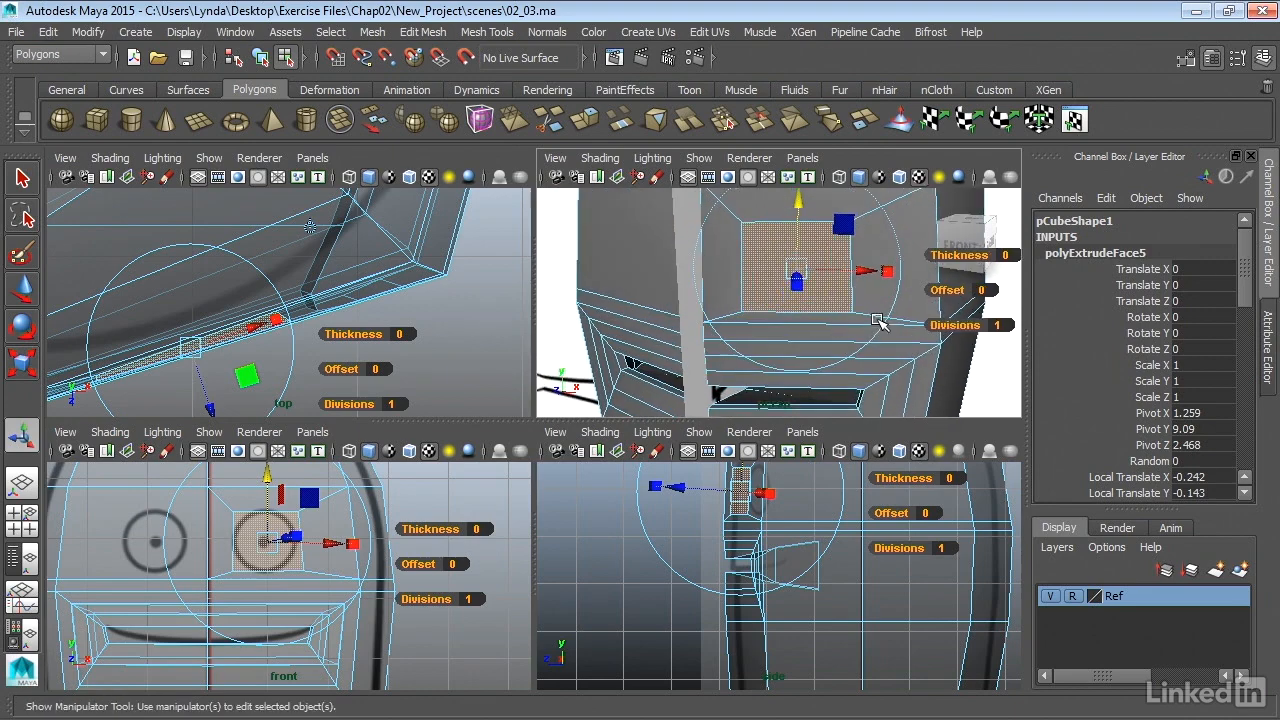
key(space)
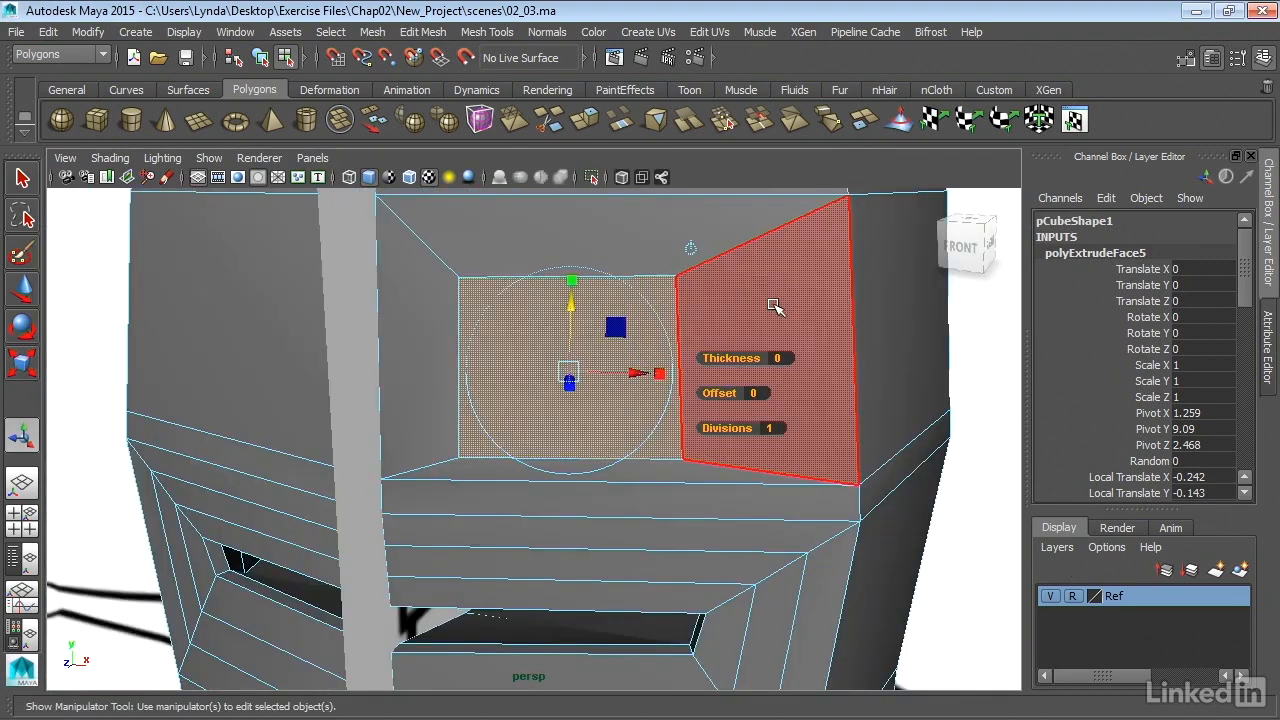
- Insert a horizontal edge loop around the body through the middle of the inset eye face
click(973, 371)
mouse_move(640, 362)
alt+mouse_down()
mouse_move(623, 360)
mouse_move(654, 349)
mouse_move(643, 357)
alt+mouse_up()
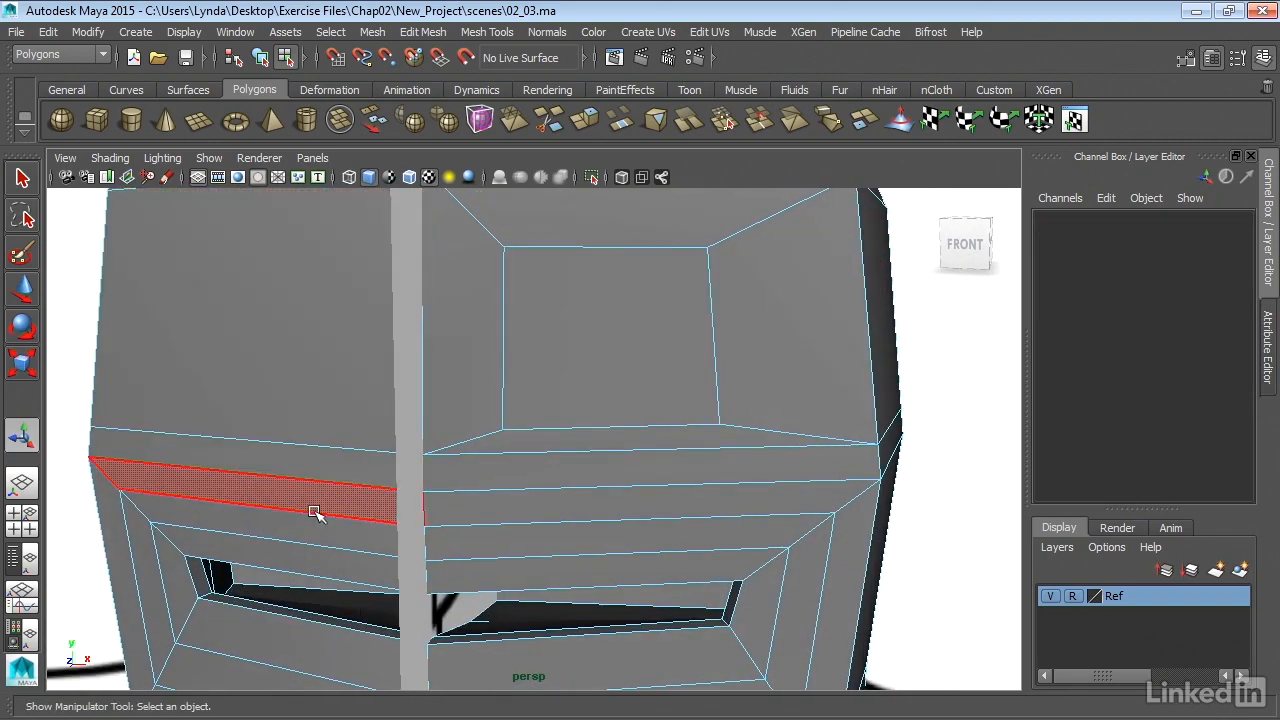
key(space)
key(space)
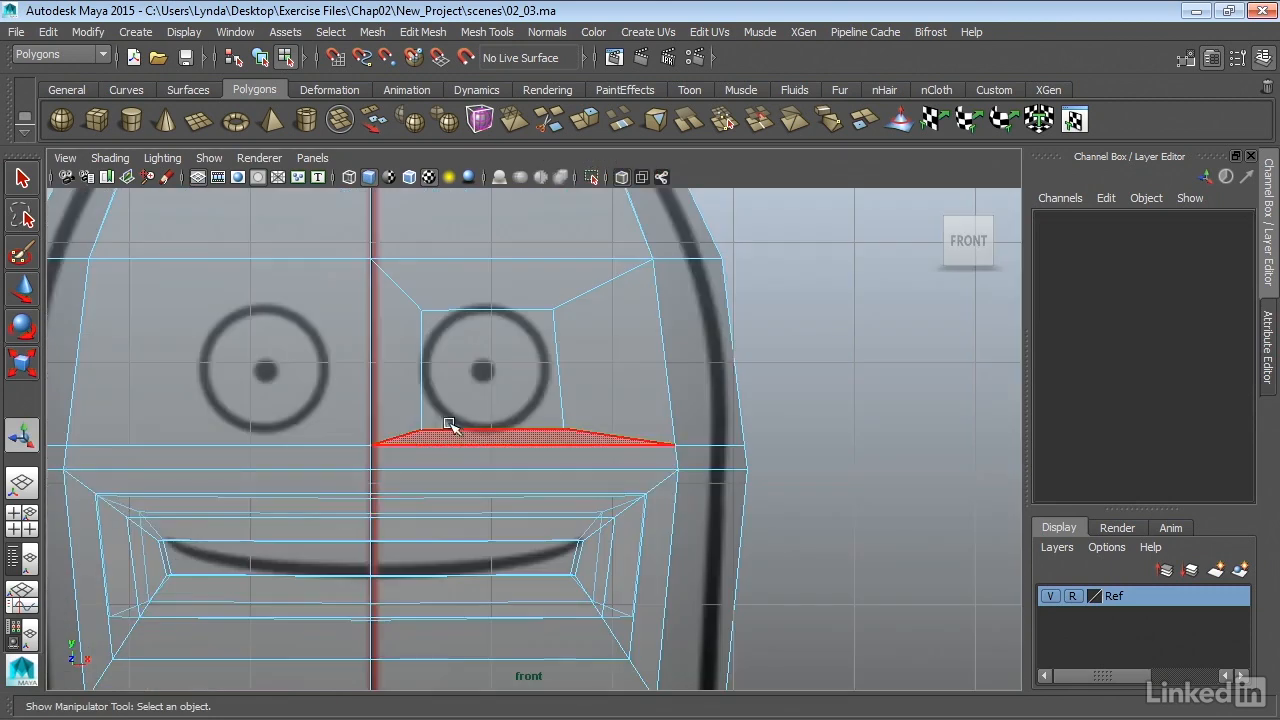
alt+right_drag(452, 416, 733, 425)
alt+middle_drag(669, 379, 681, 433)
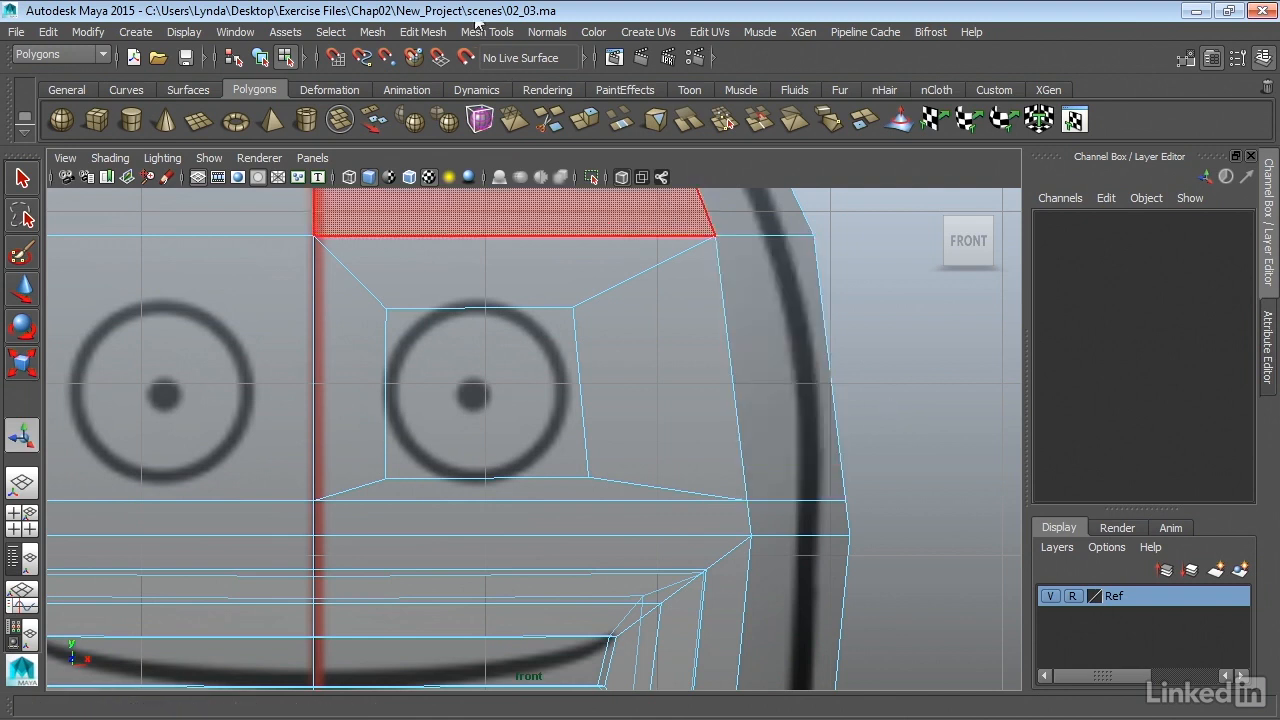
click(485, 33)
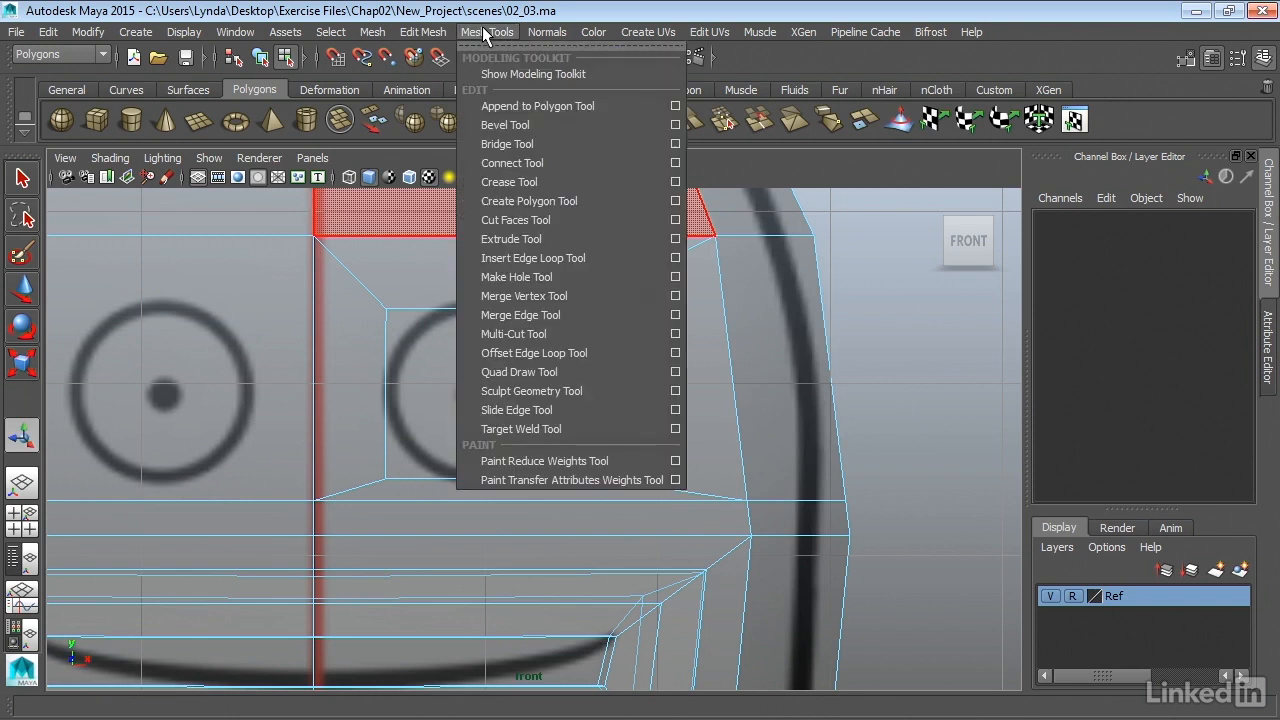
click(571, 255)
mouse_move(583, 390)
mouse_down()
mouse_move(585, 401)
mouse_move(594, 388)
mouse_up()
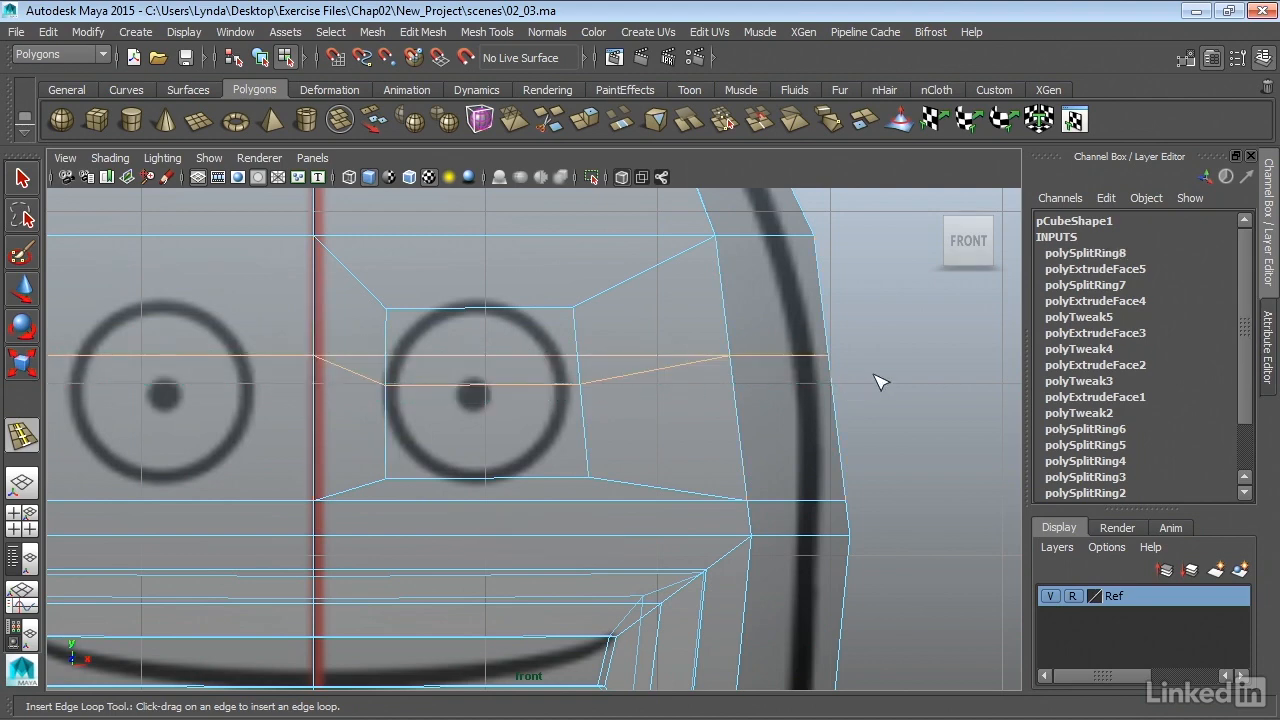
- Examine in the perspective view how the new horizontal edge loop runs around the head
key(space)
alt+drag(968, 244, 740, 296)
alt+right_drag(740, 296, 368, 213)
alt+drag(937, 333, 963, 304)
key(f)
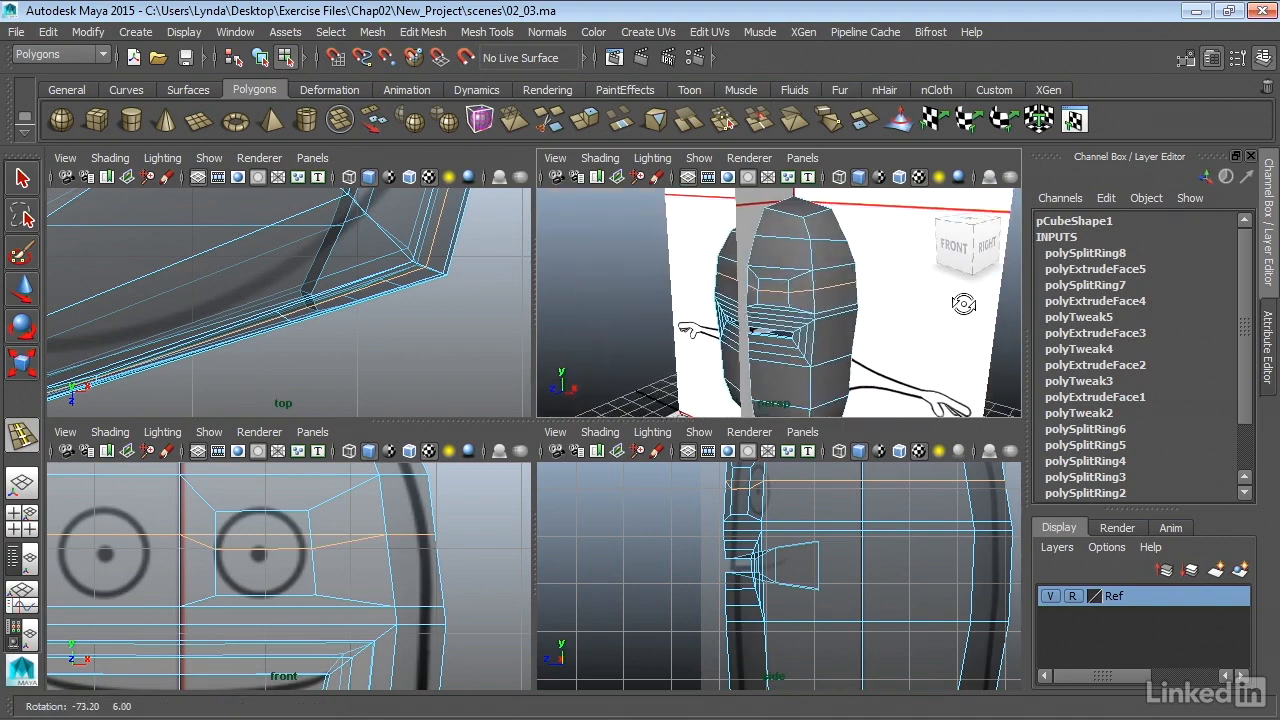
alt+drag(798, 288, 970, 330)
alt+drag(837, 313, 877, 301)
key(space)
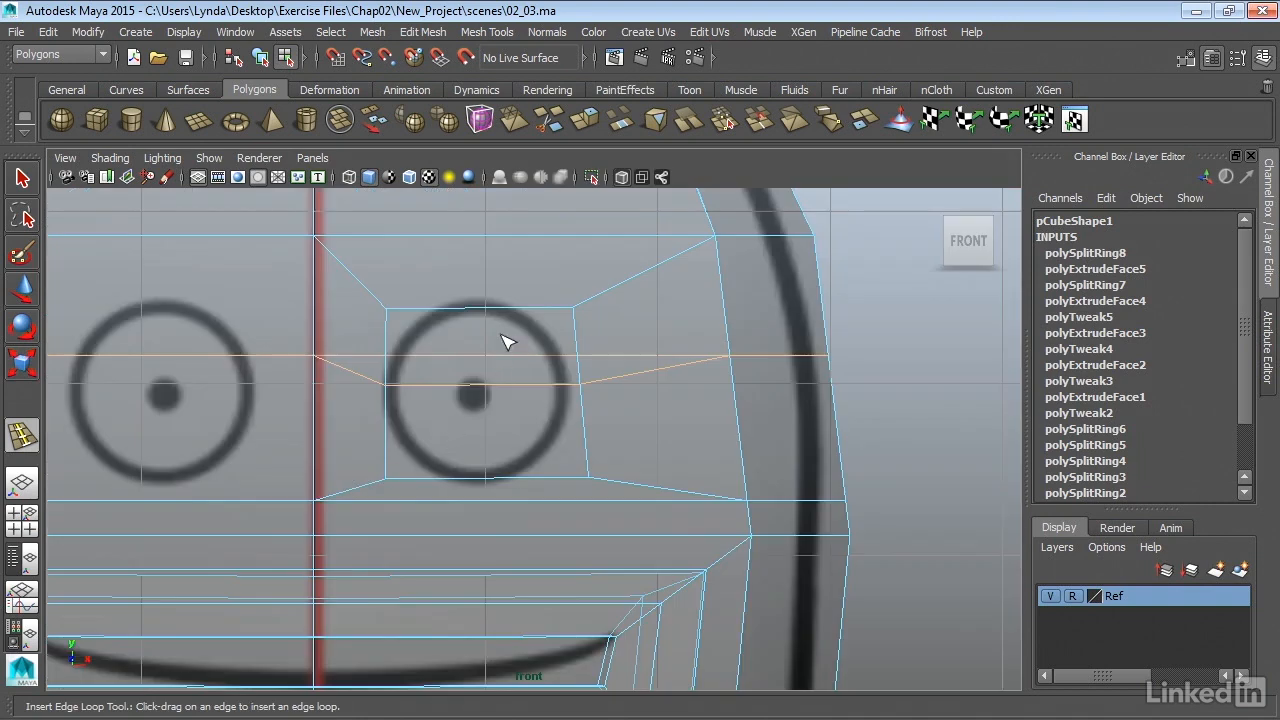
- Insert a vertical edge loop through the centre of the eye face, passing across the mouth, and end the edge loop command
drag(489, 314, 476, 318)
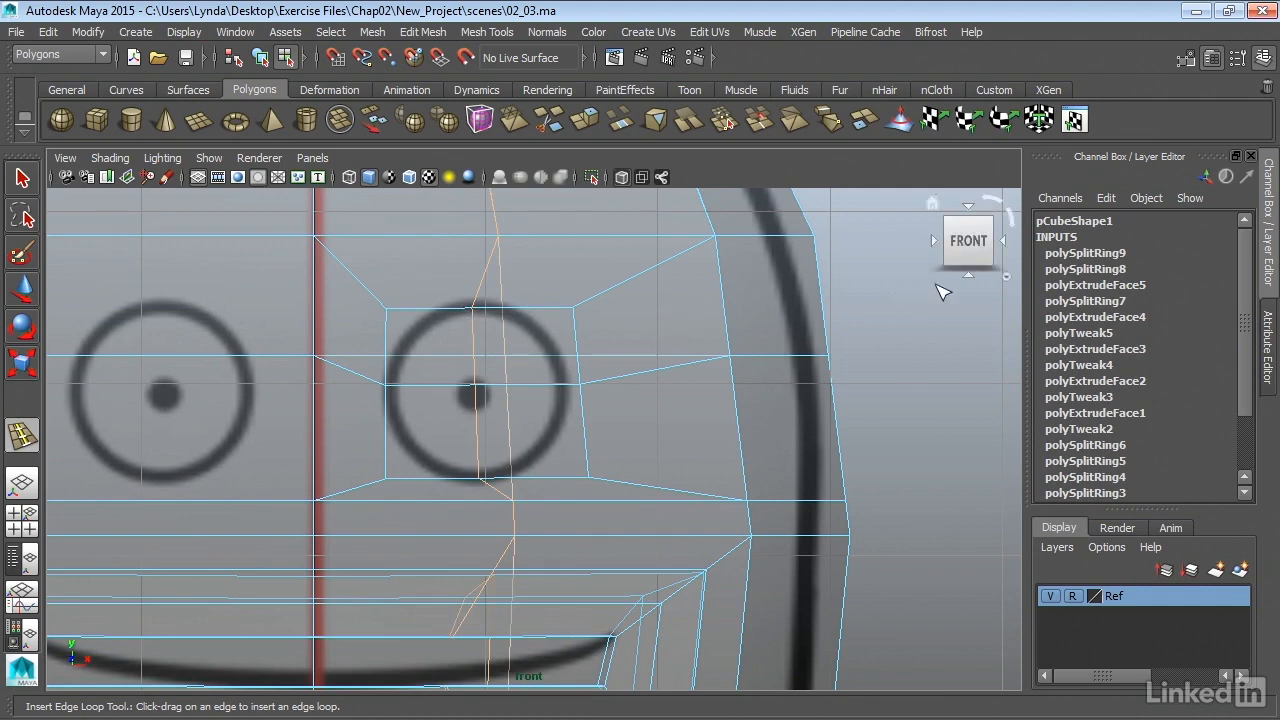
key(space)
alt+drag(857, 277, 811, 280)
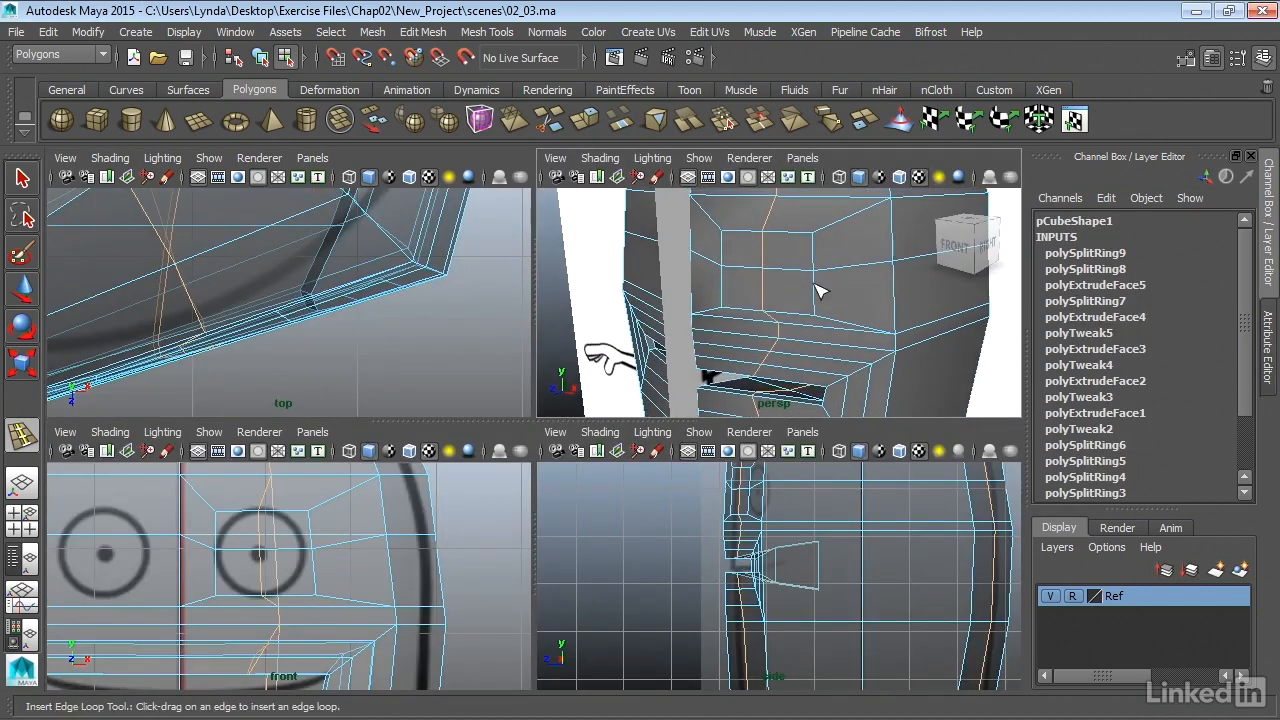
key(space)
alt+right_drag(776, 360, 473, 355)
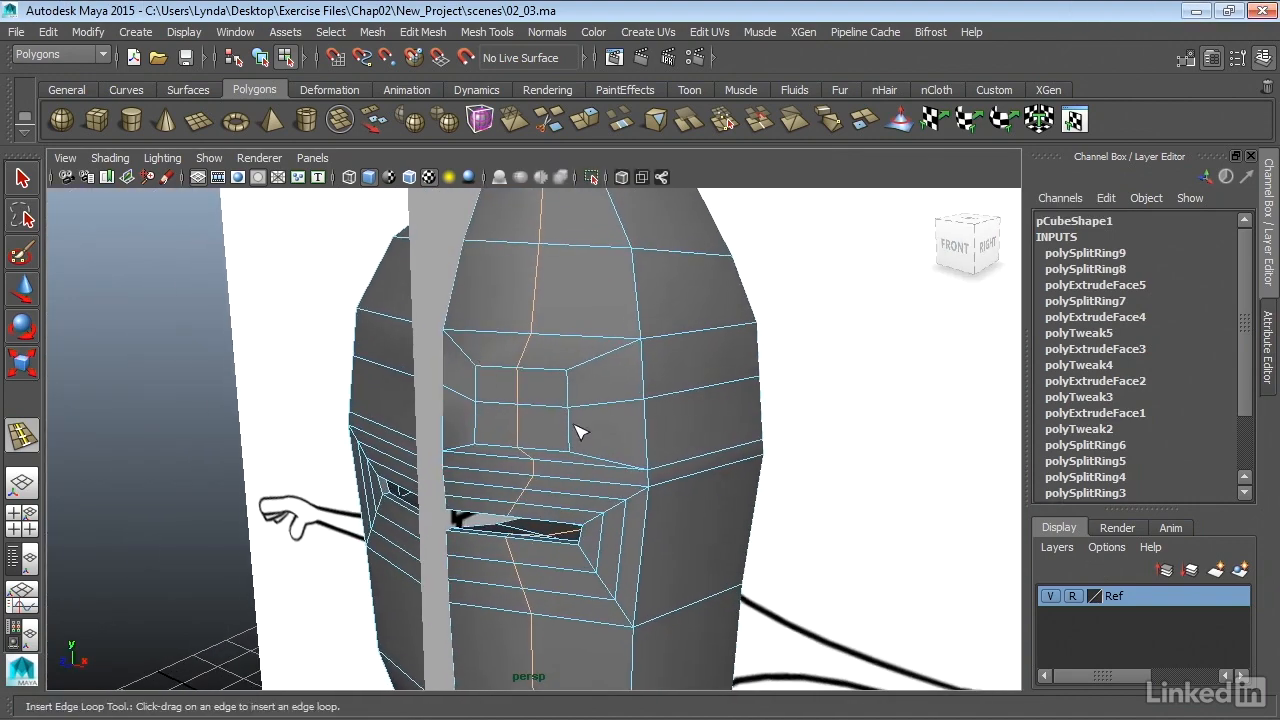
alt+middle_drag(577, 428, 575, 293)
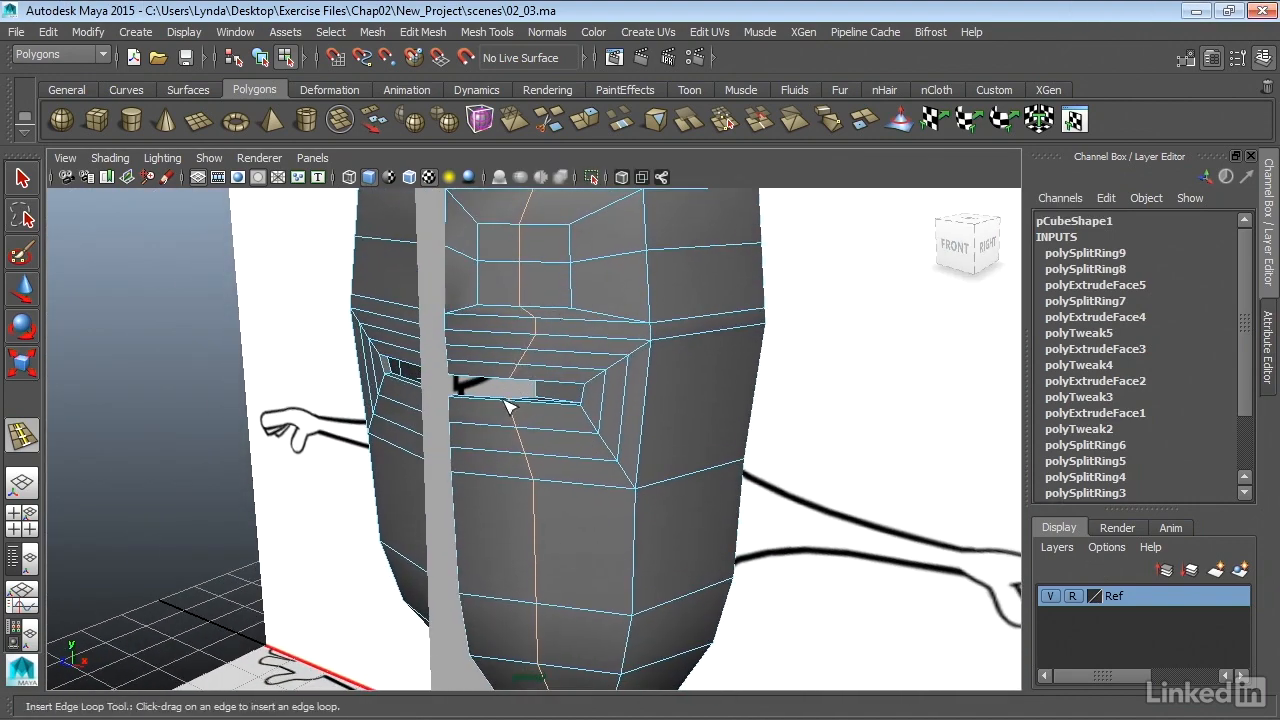
alt+drag(507, 405, 594, 426)
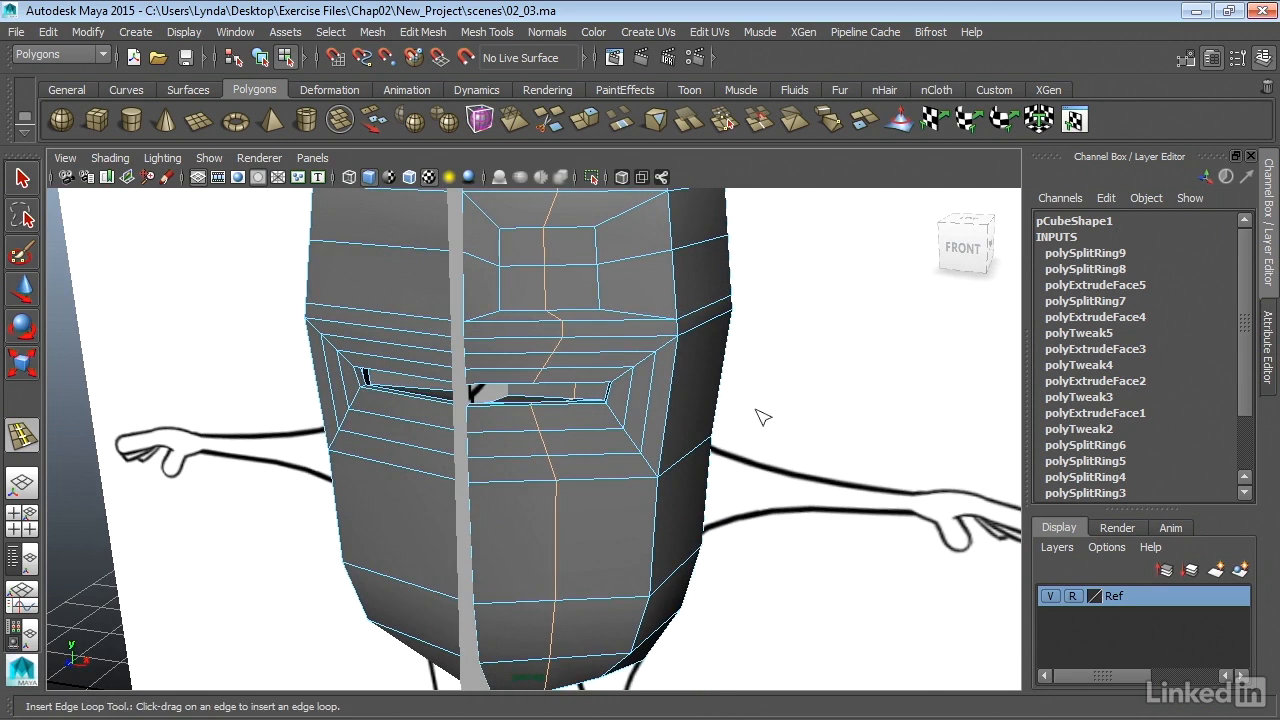
key(q)
- Hide the Ref layer and examine how the vertical edge loop crosses the top of the head and the face
alt+middle_drag(777, 287, 683, 410)
alt+drag(683, 410, 702, 369)
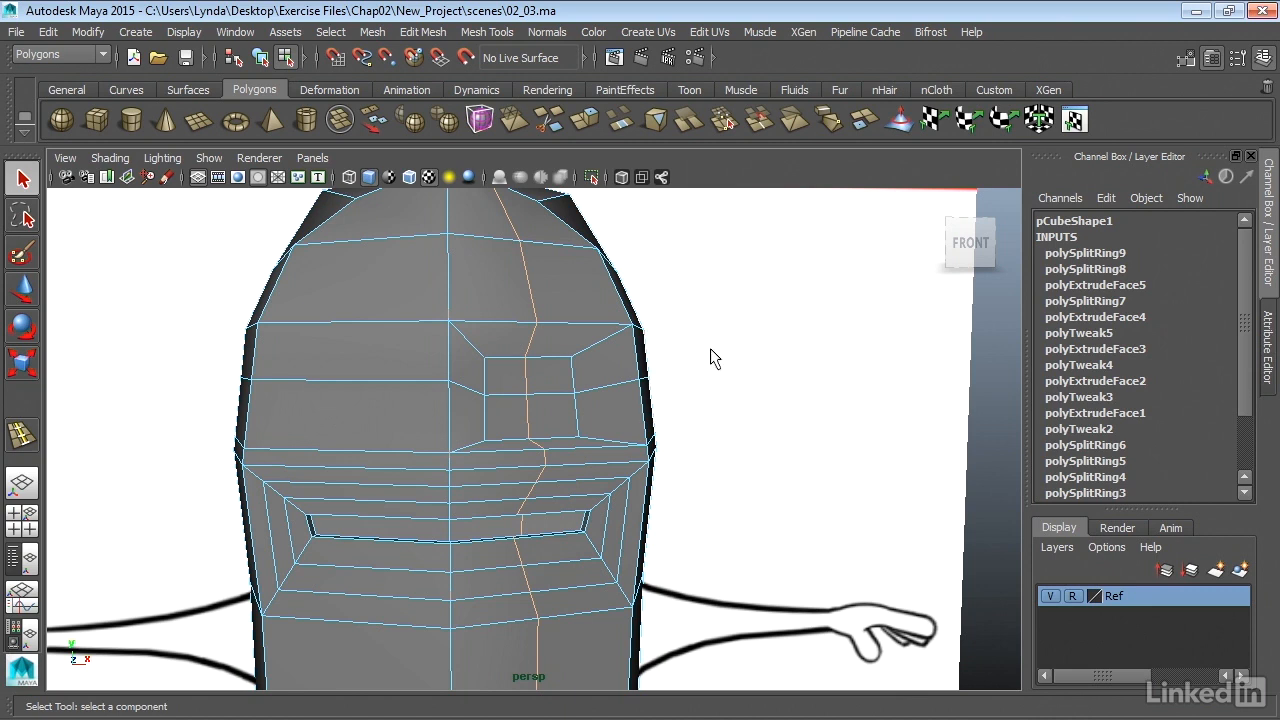
alt+drag(714, 358, 700, 357)
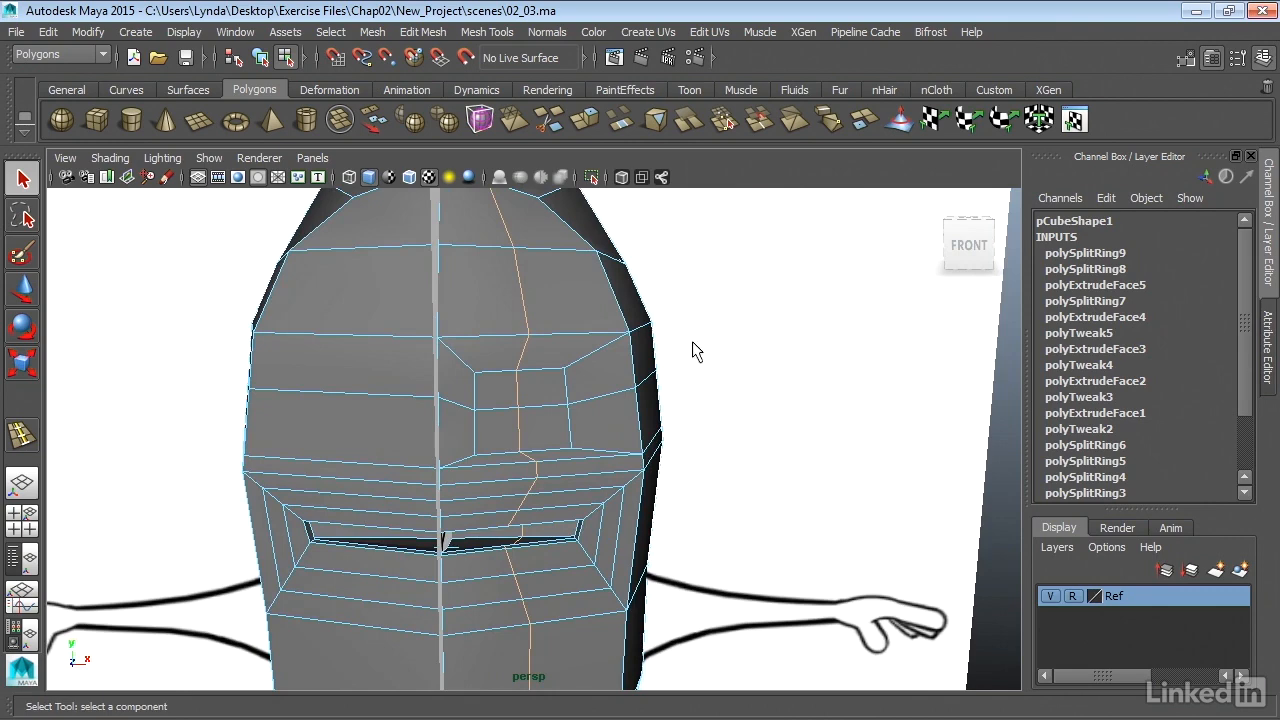
click(1050, 596)
alt+middle_drag(663, 319, 657, 422)
alt+drag(657, 422, 691, 380)
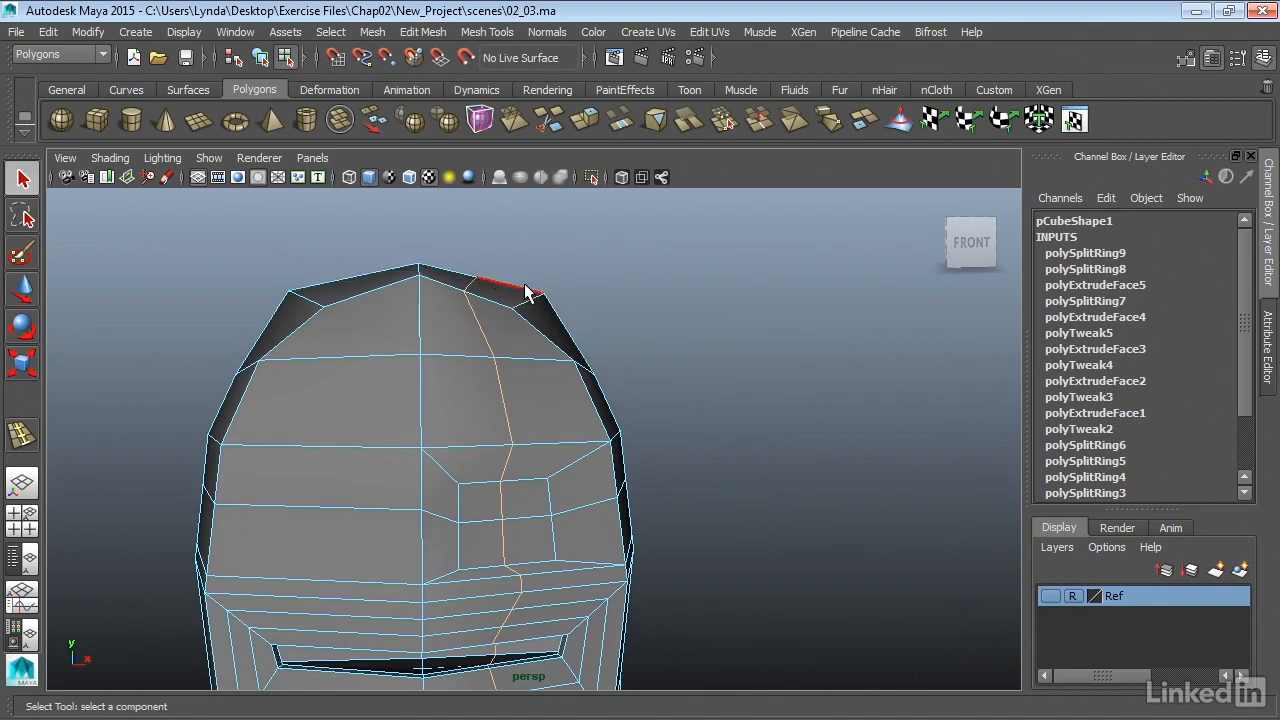
alt+drag(534, 310, 390, 462)
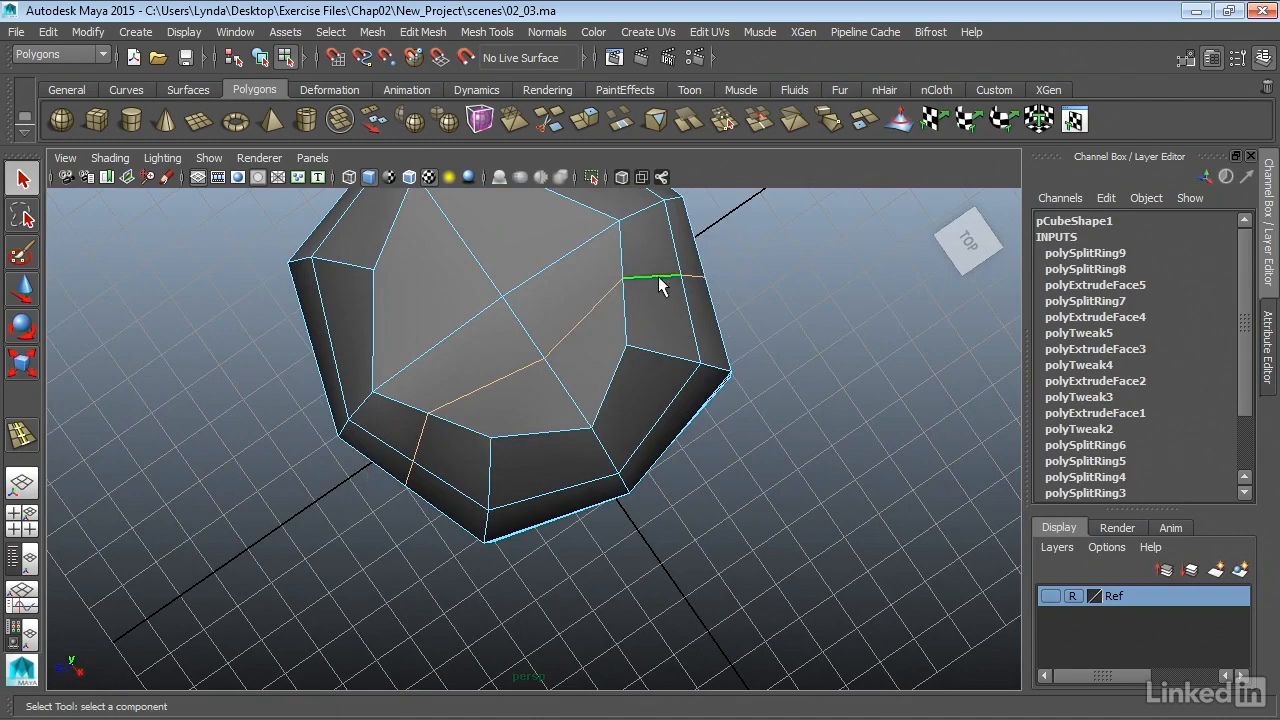
alt+drag(514, 309, 523, 371)
alt+middle_drag(523, 371, 523, 289)
alt+drag(517, 354, 701, 400)
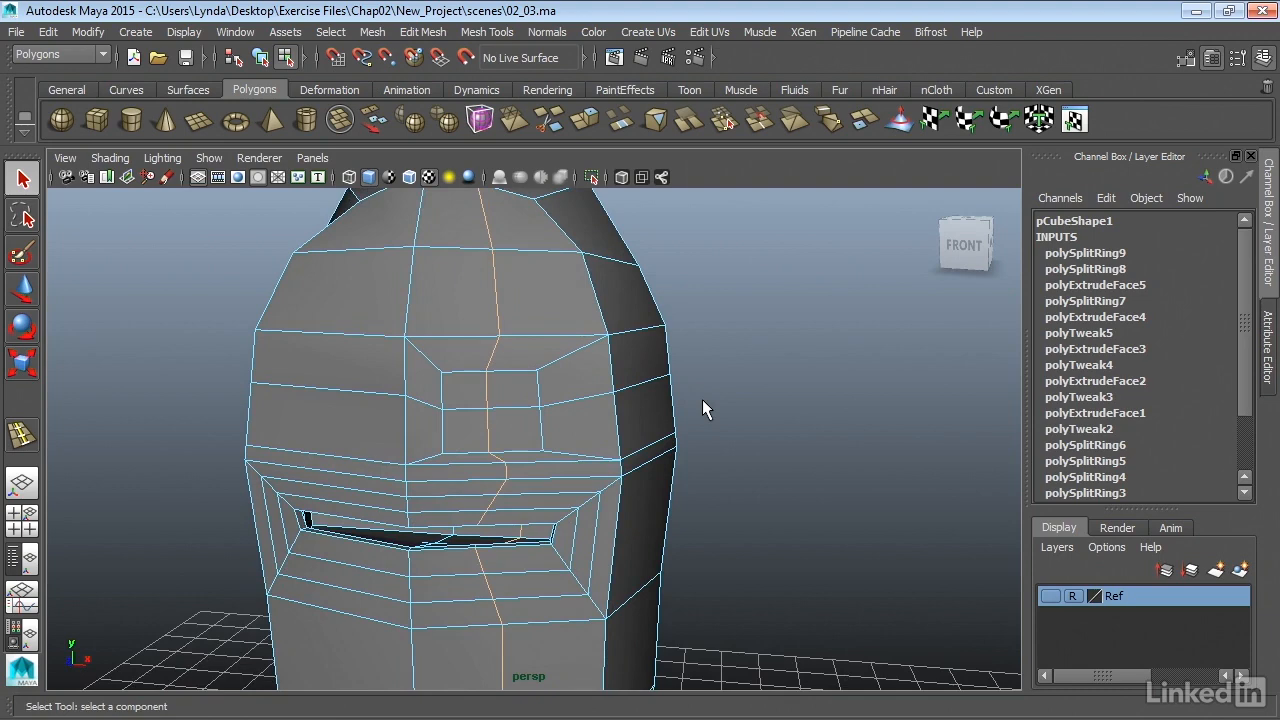
- Show the Ref layer again and select the eye face's upper outer corner vertex in the front view for moving
click(617, 425)
key(space)
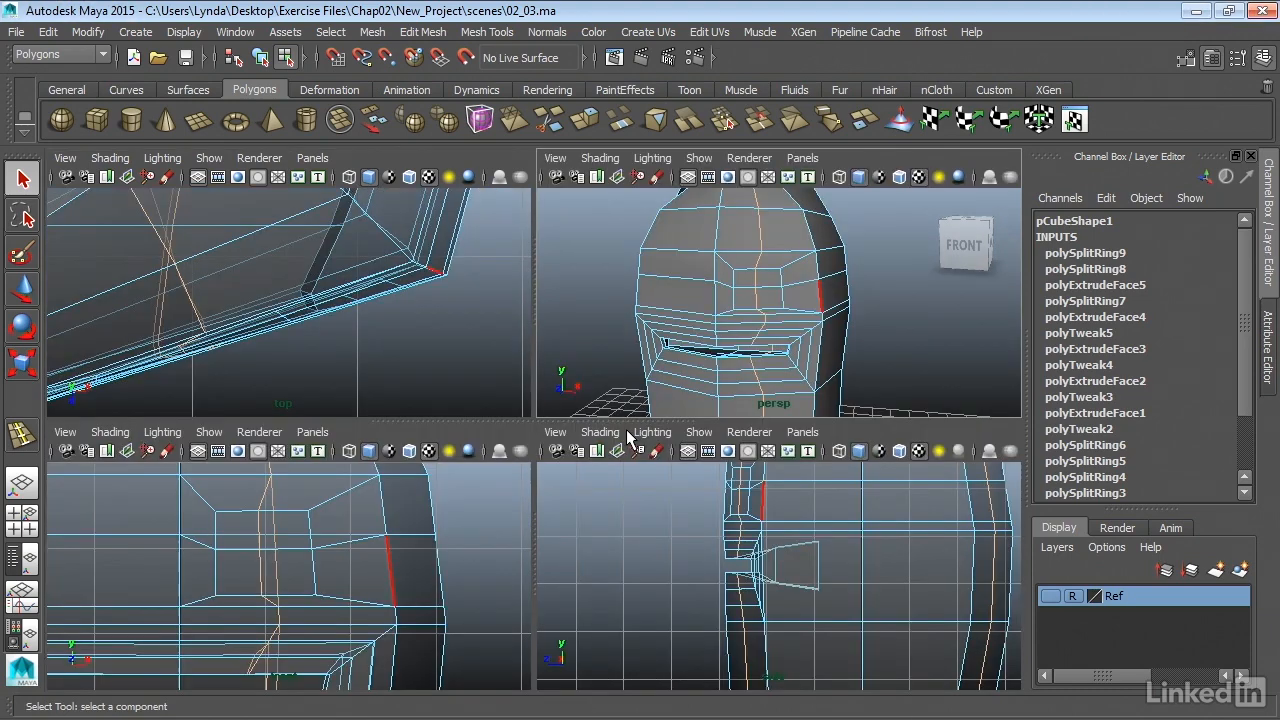
key(space)
click(411, 502)
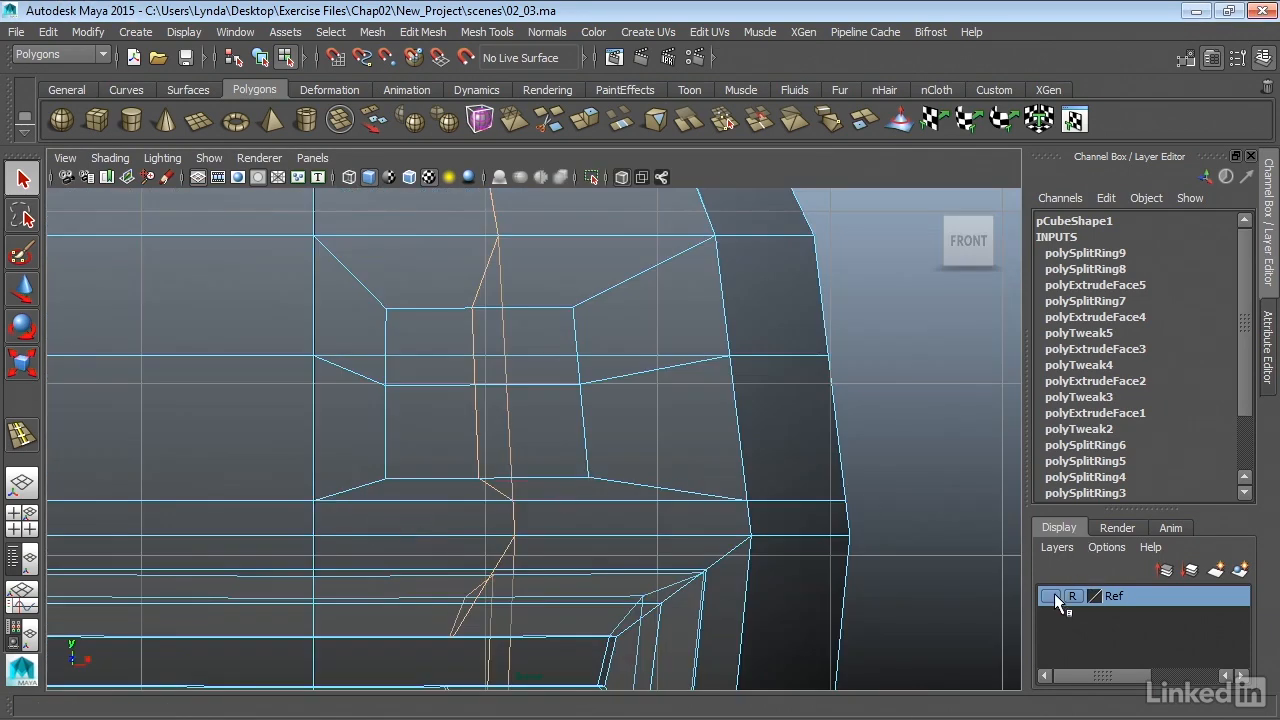
click(1050, 596)
right_drag(544, 315, 476, 246)
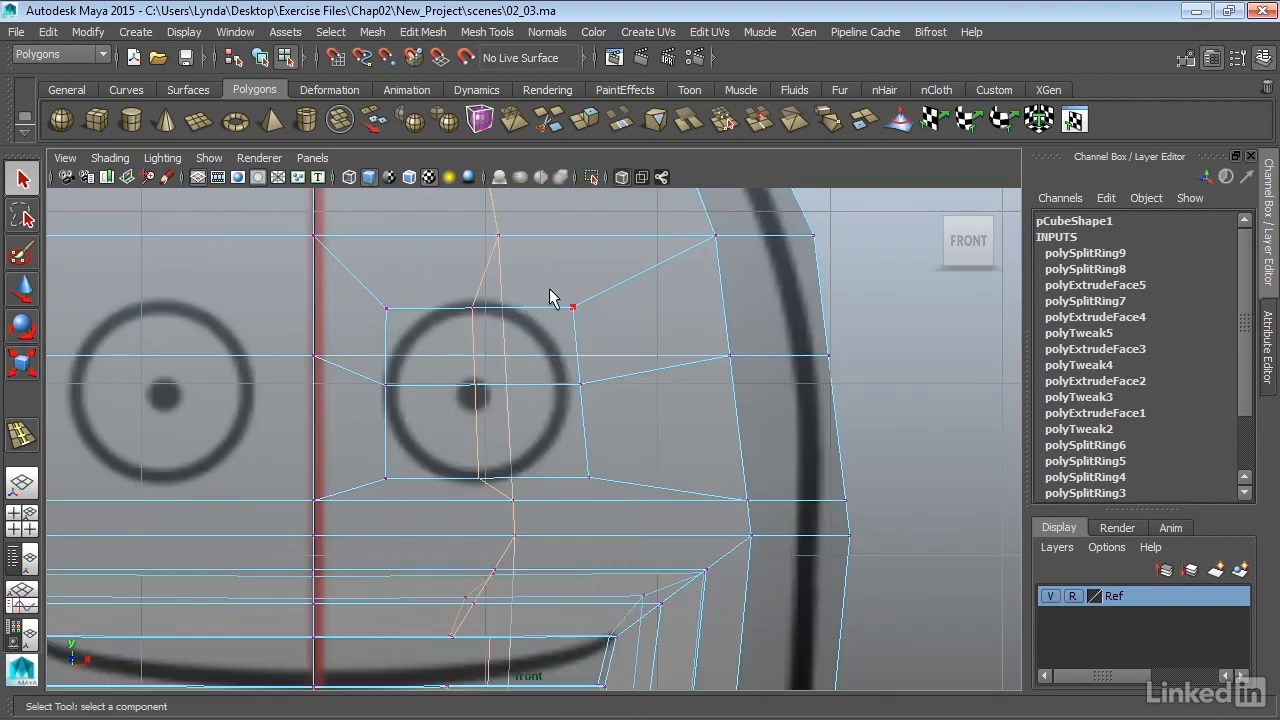
click(588, 322)
click(690, 383)
key(w)
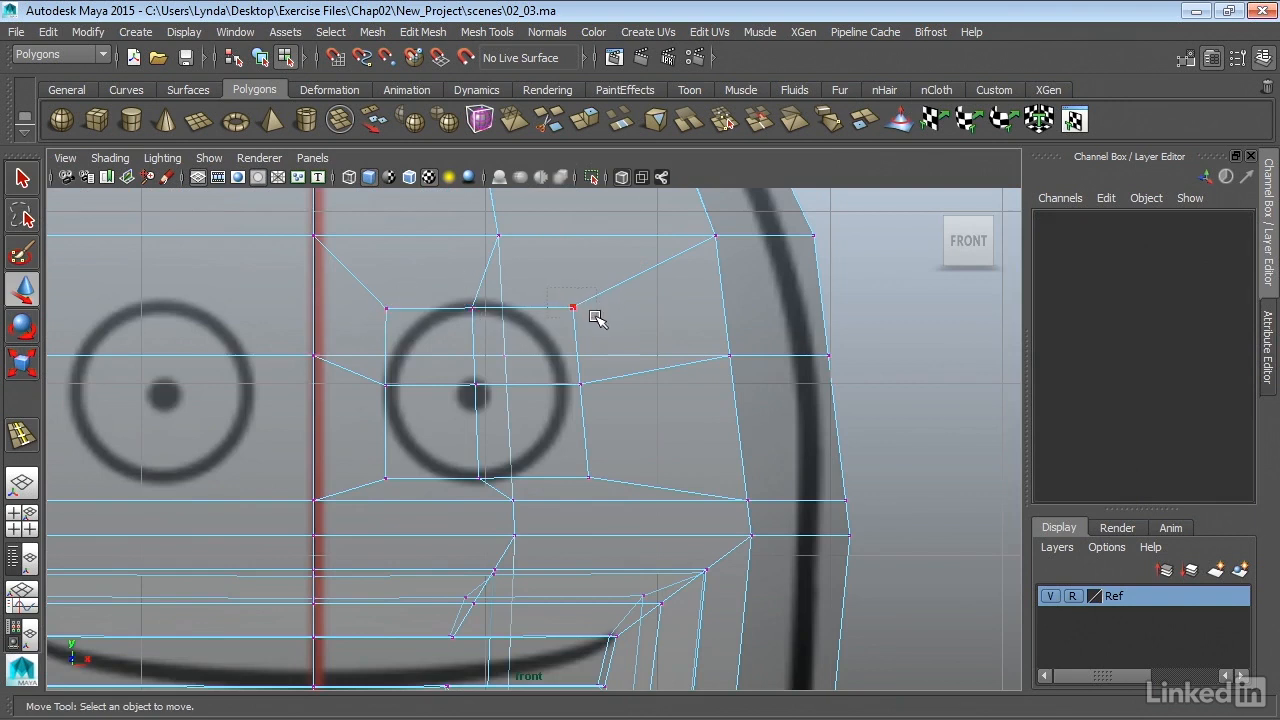
drag(597, 318, 597, 318)
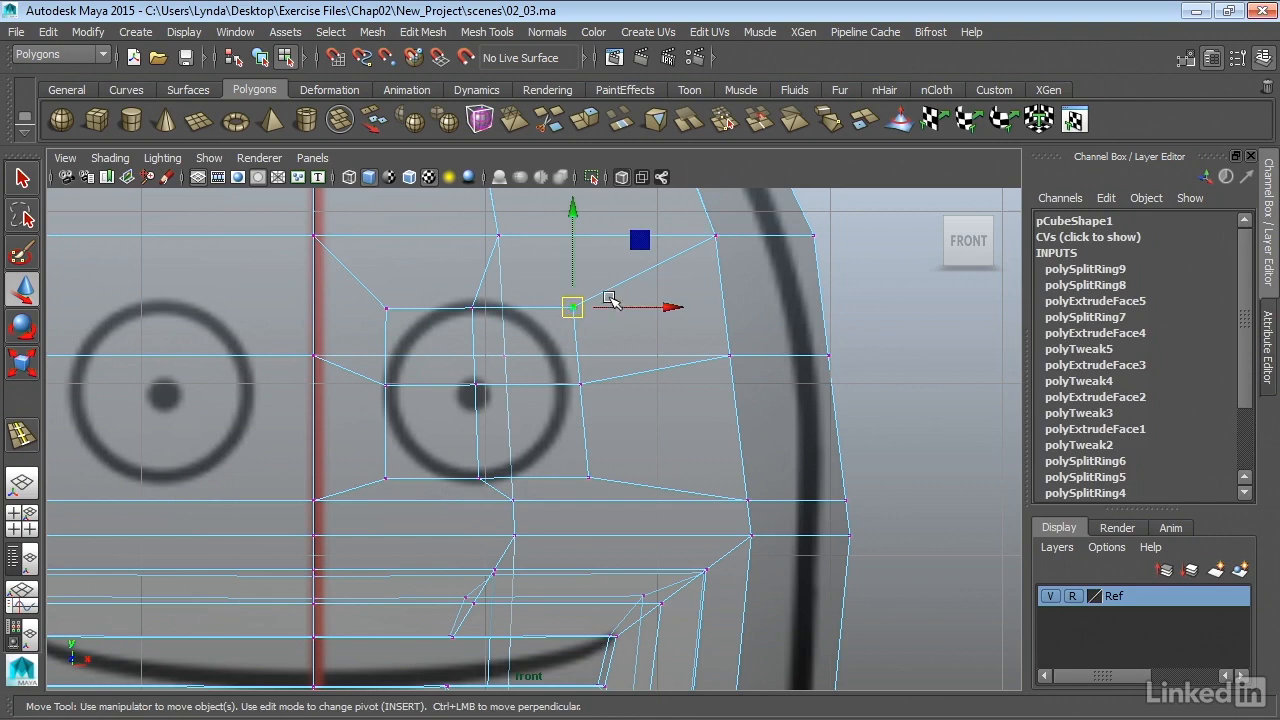
- Try sliding the upper outer eye vertex sideways along the world X axis
key(space)
alt+drag(788, 278, 900, 368)
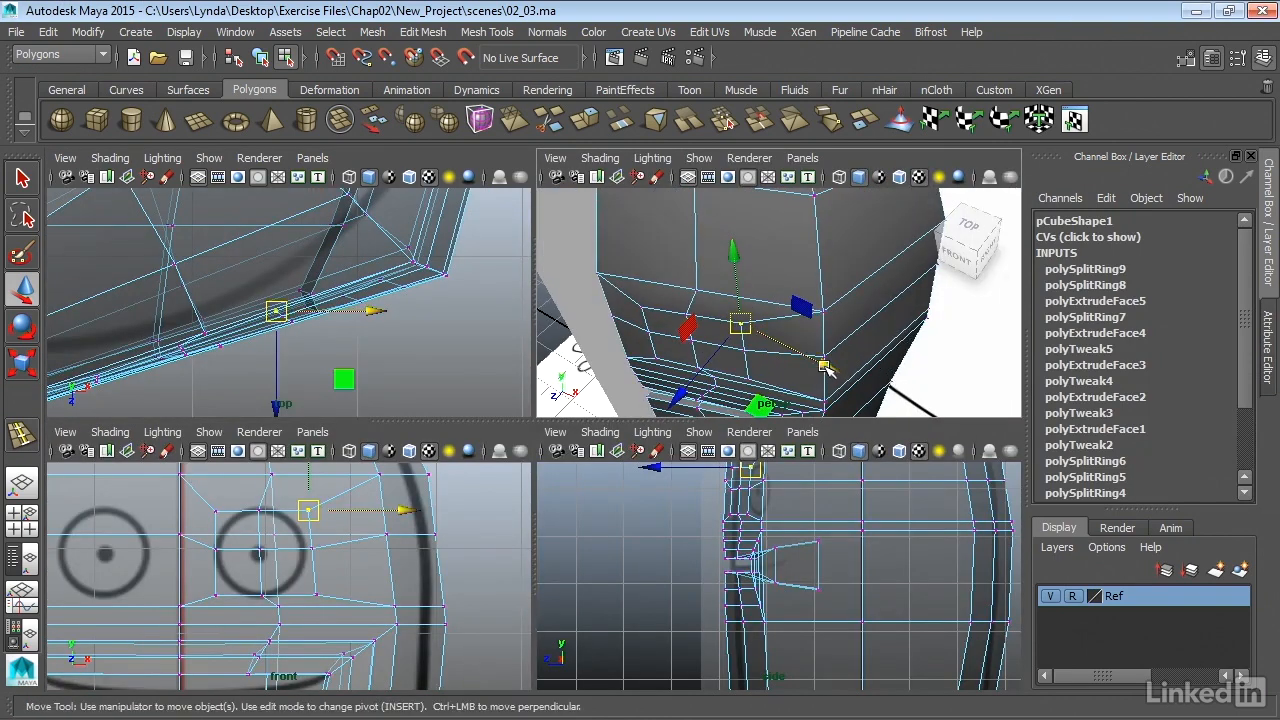
drag(822, 364, 755, 347)
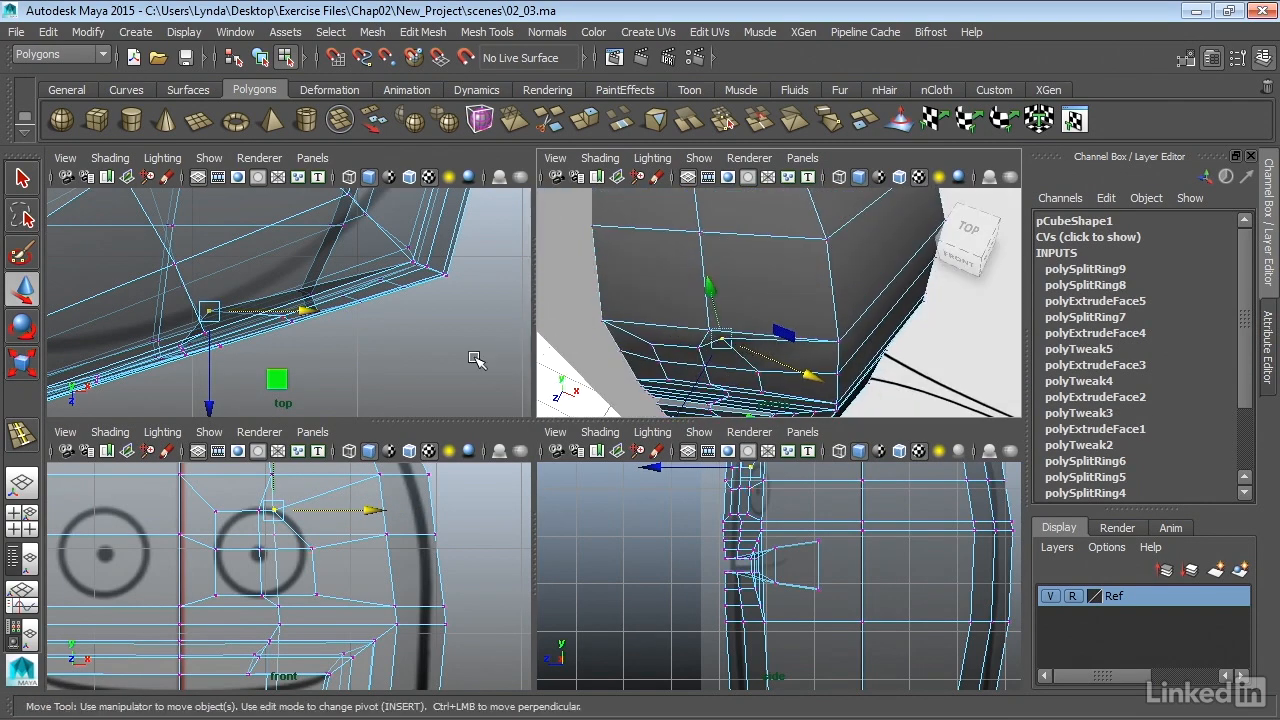
middle_drag(410, 360, 478, 360)
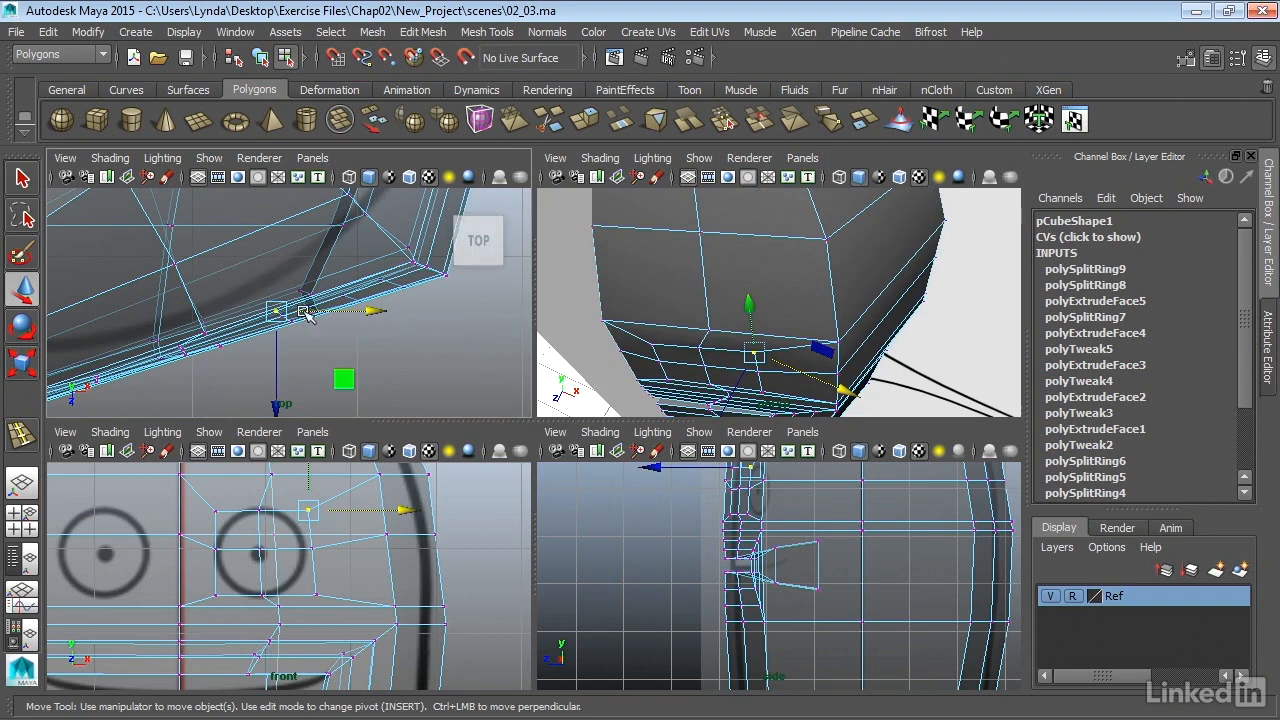
- Set the Move tool's axis to Normal and move the upper outer eye vertex onto the reference circle, about 1.380, 9.339, 2.383 cm
double_click(35, 292)
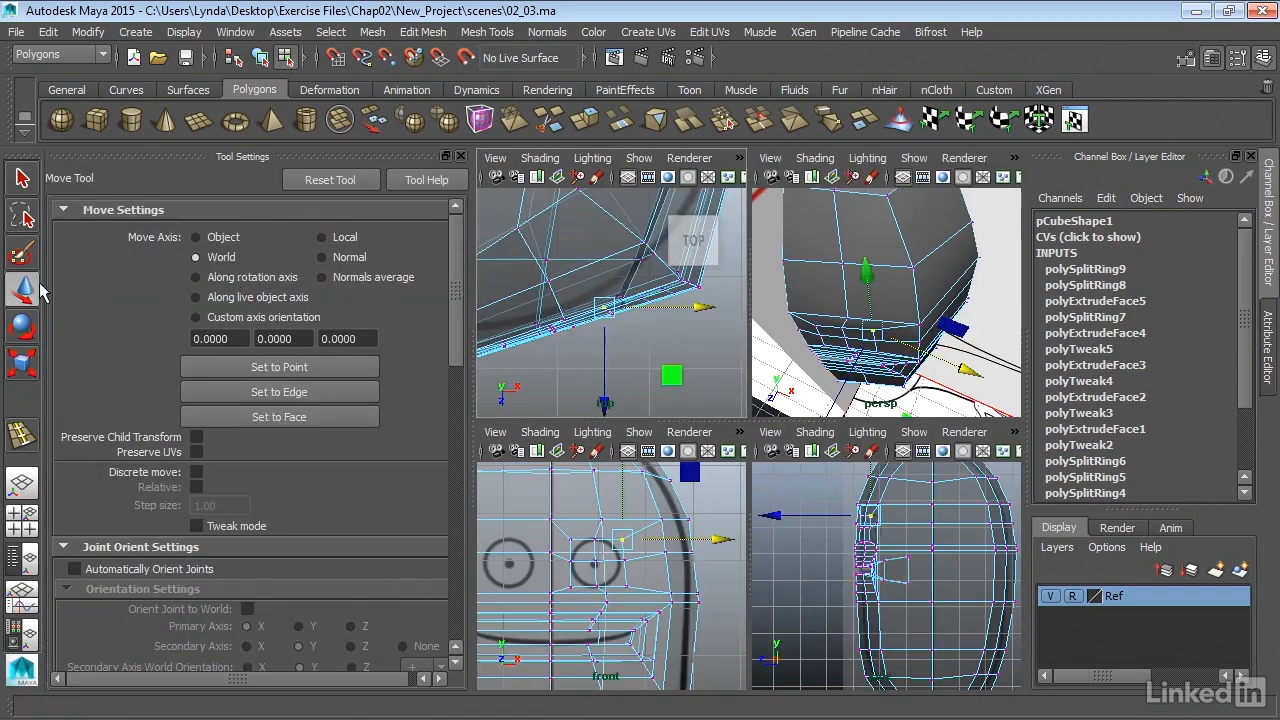
click(345, 257)
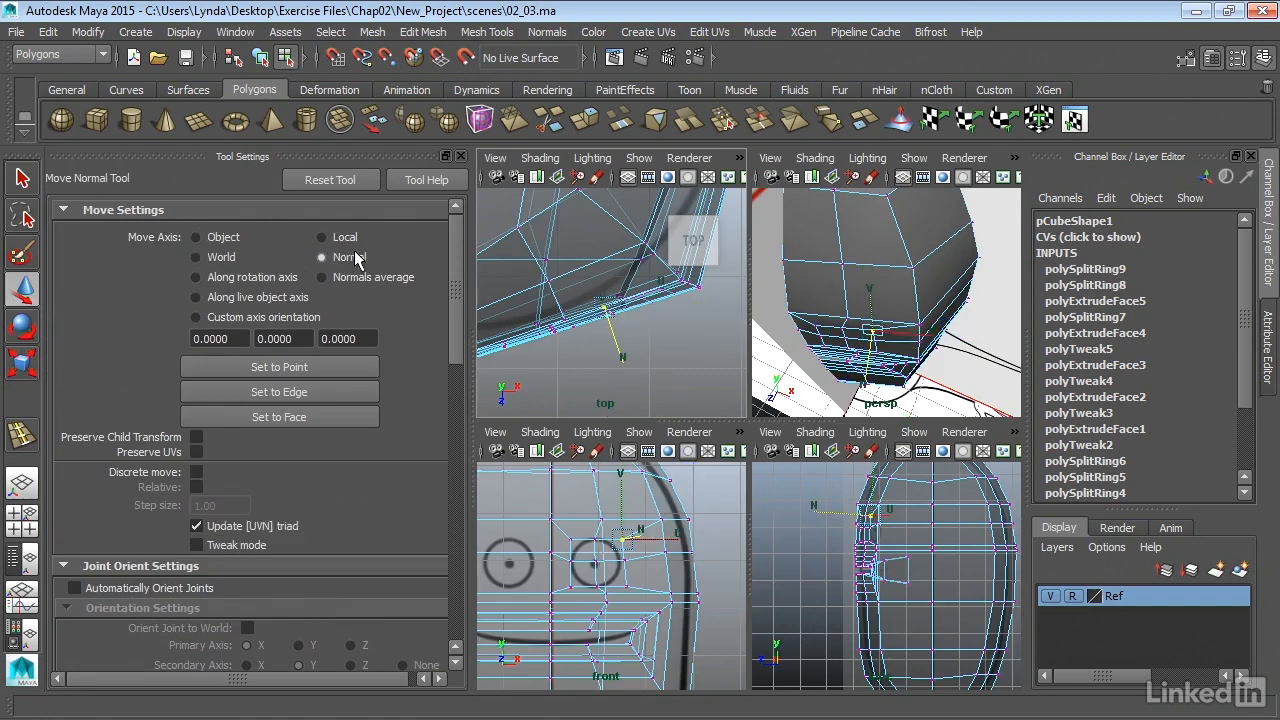
click(461, 157)
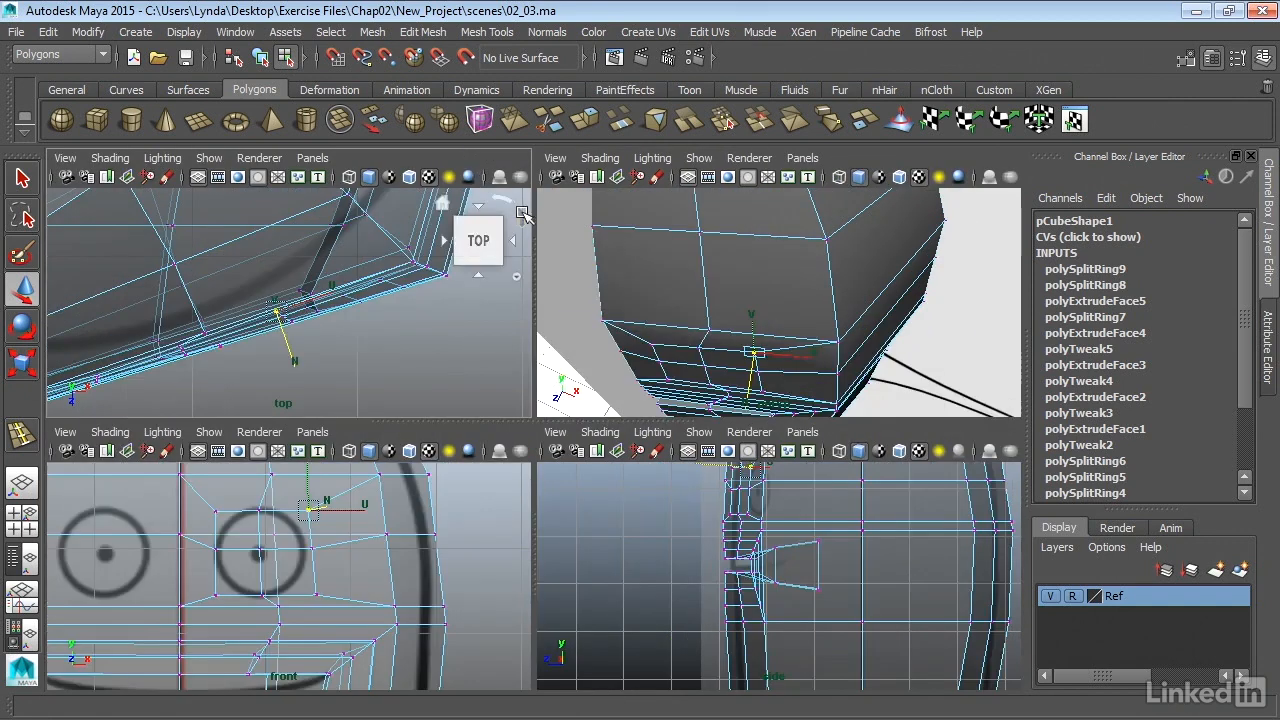
alt+drag(720, 300, 770, 259)
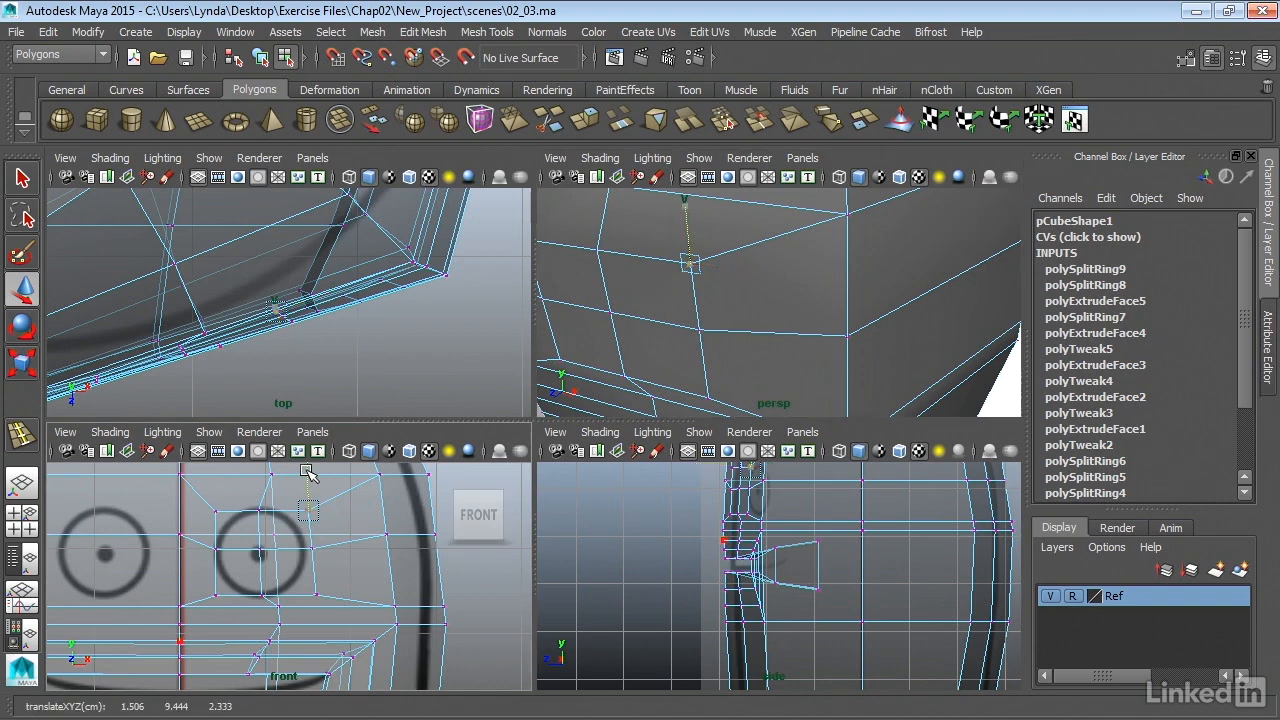
mouse_move(308, 478)
middle_down()
mouse_move(352, 533)
mouse_move(296, 484)
middle_up()
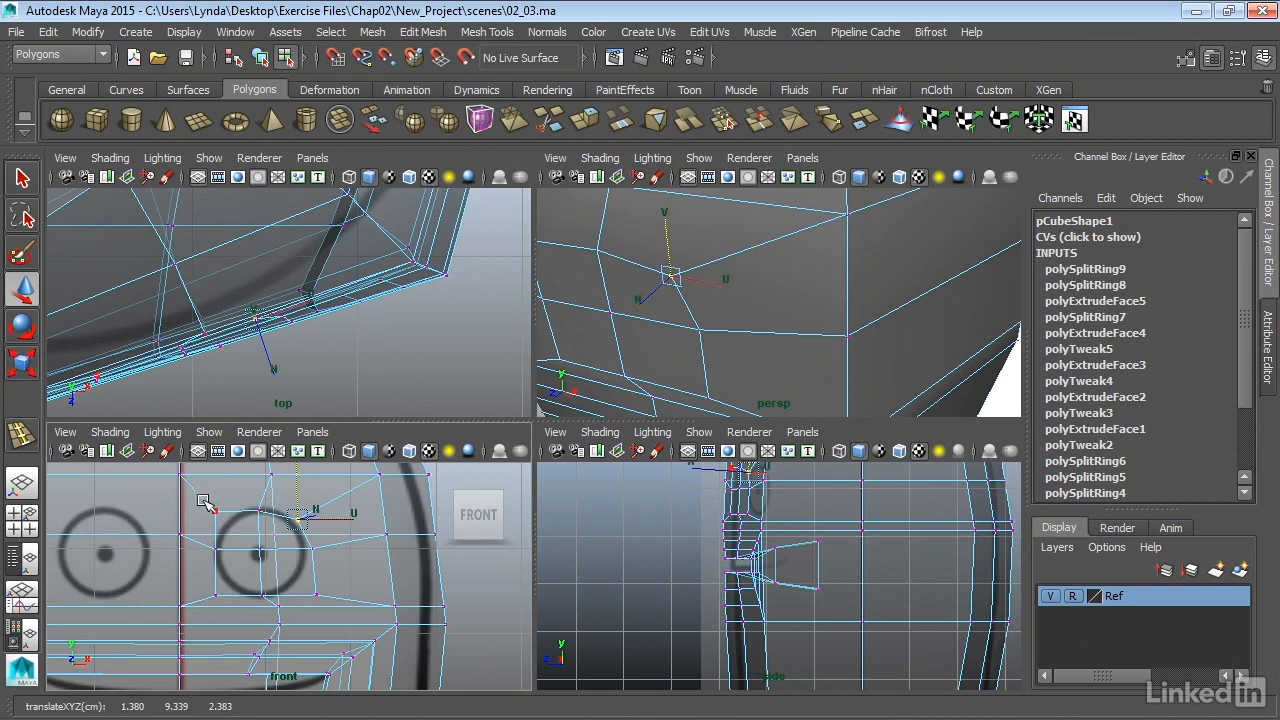
- Move the eye face's upper inner corner vertex along the surface onto the reference circle, about 0.528, 9.331, 2.692 cm
click(214, 516)
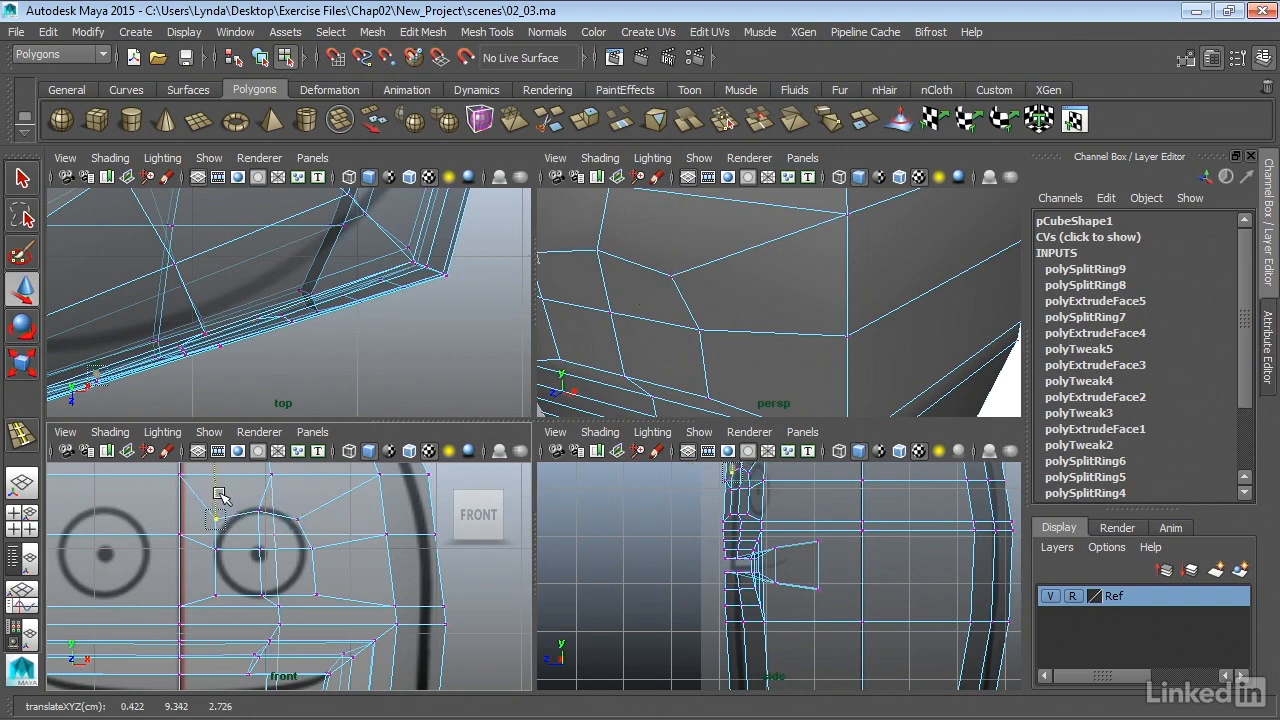
key(space)
alt+right_drag(384, 394, 437, 334)
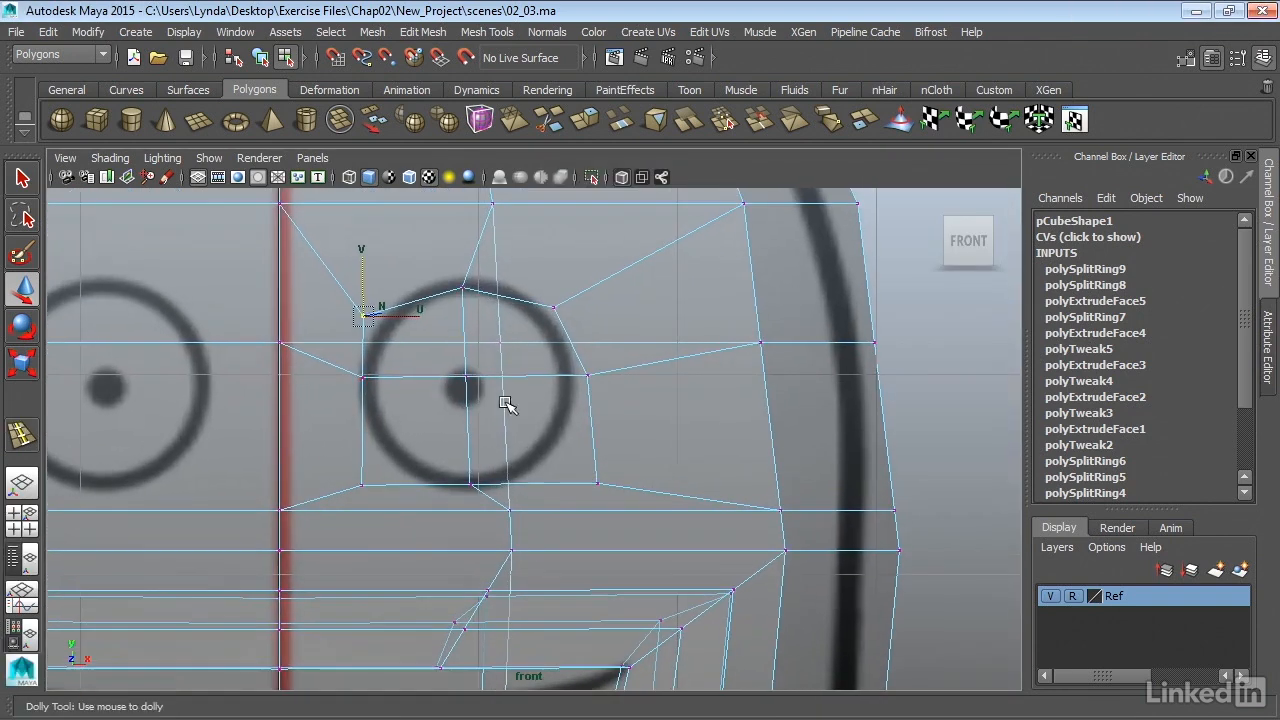
drag(407, 319, 427, 316)
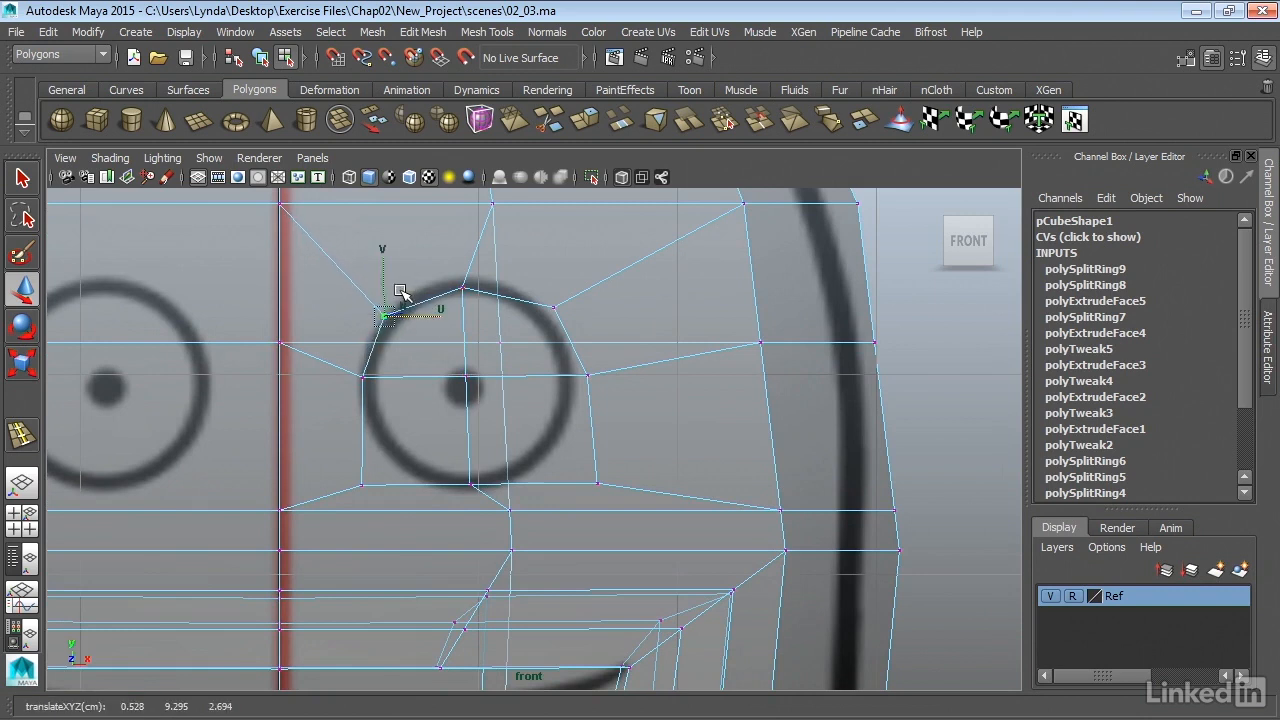
drag(383, 280, 381, 274)
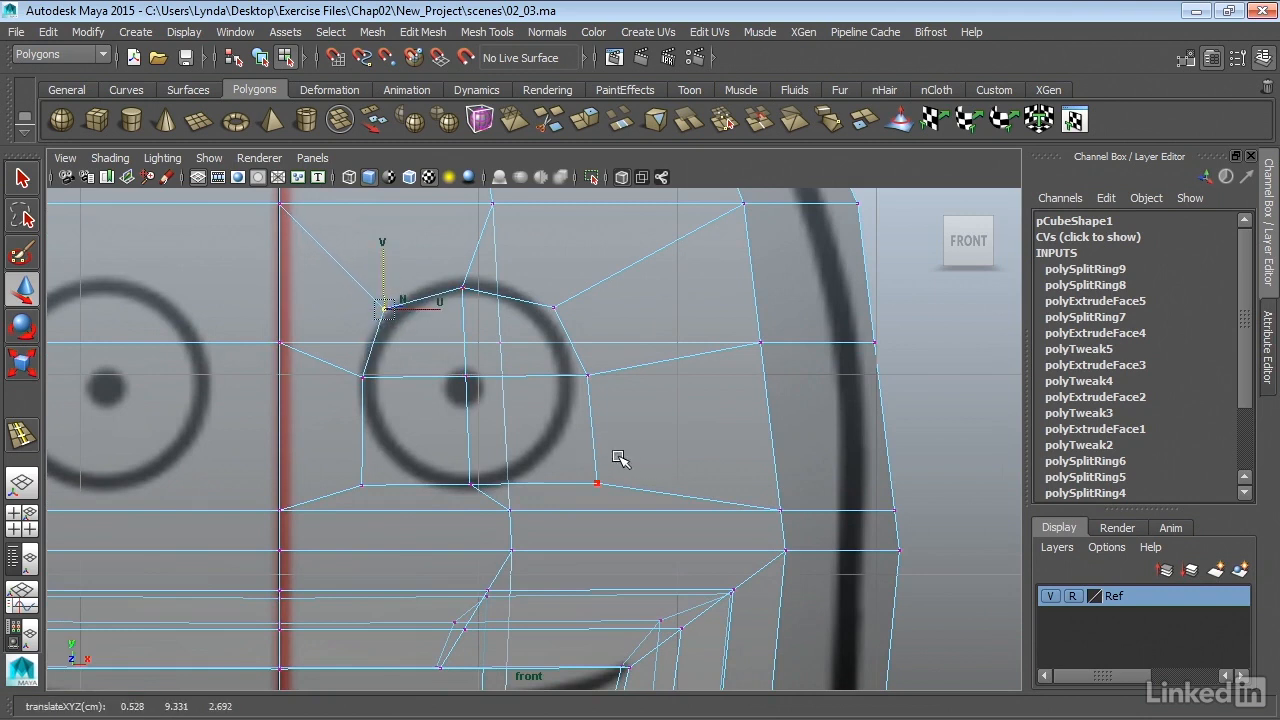
- Move the eye face's lower outer corner vertex onto the reference circle, about 1.380, 8.537, 2.465 cm
click(600, 481)
drag(620, 471, 551, 427)
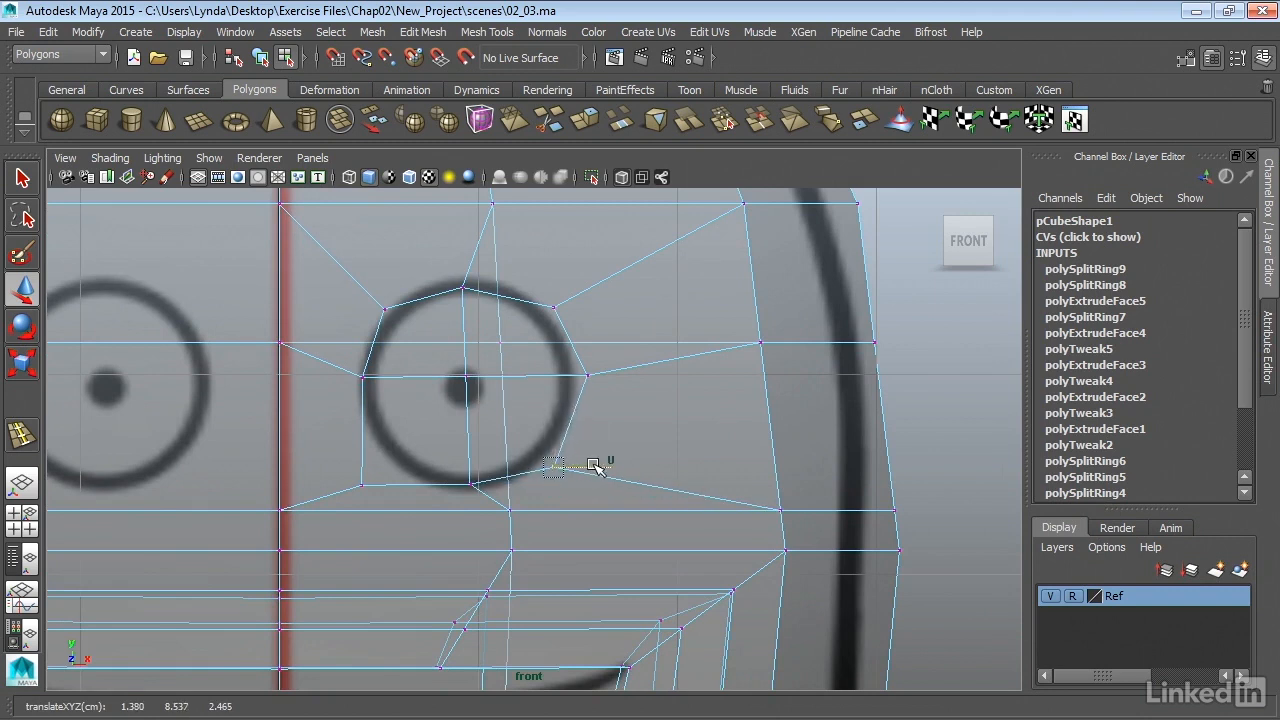
- Move the eye's lower outer corner vertex to about 1.335, 8.537, 2.480 cm and its outer middle vertex to about 1.507, 8.997, 2.376 cm
drag(595, 467, 590, 466)
click(590, 372)
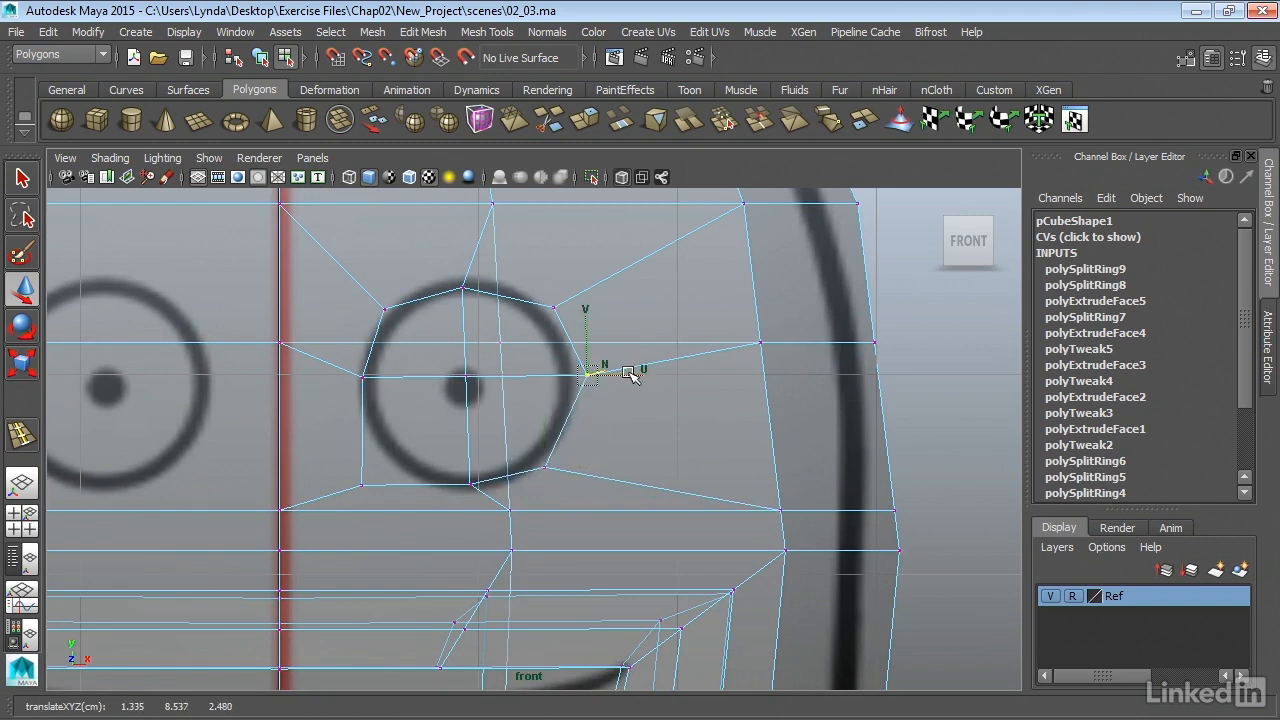
drag(623, 368, 620, 375)
- Fit the eye's lower inner, bottom middle (about 0.939, 8.451, 2.600 cm) and top middle (about 0.918, 9.495, 2.540 cm) vertices to the reference circle
click(364, 488)
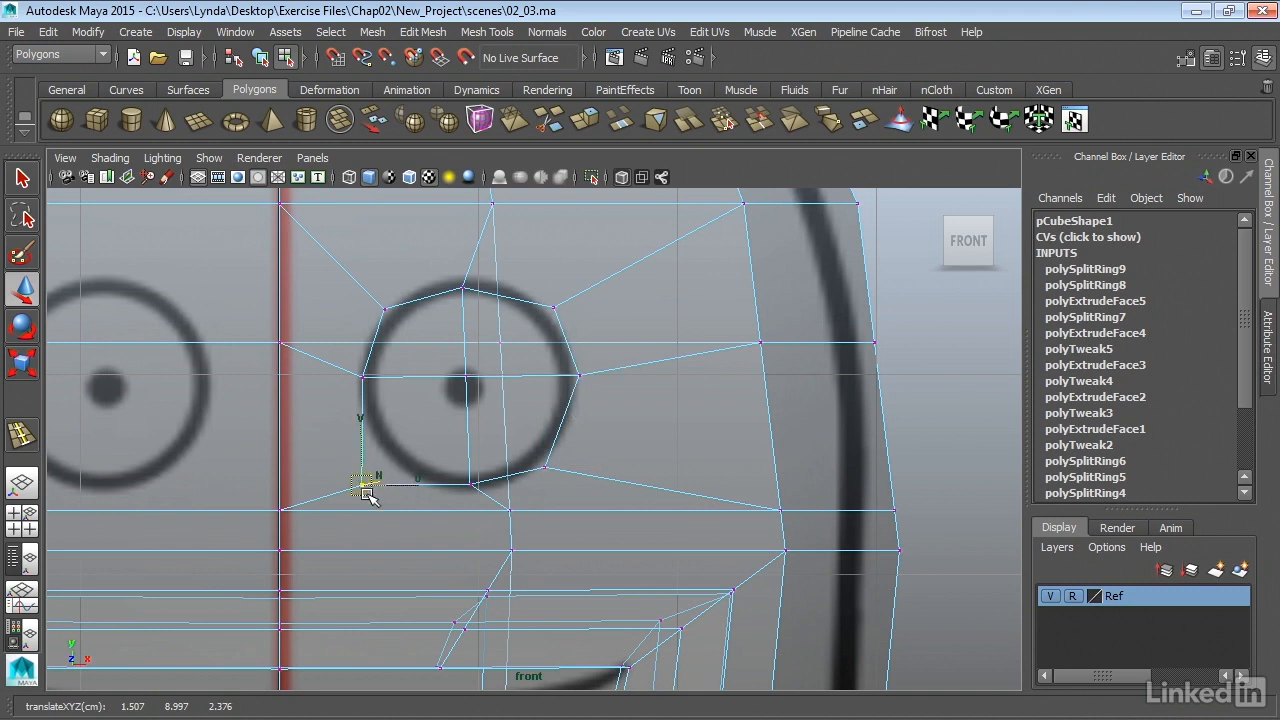
drag(362, 447, 498, 488)
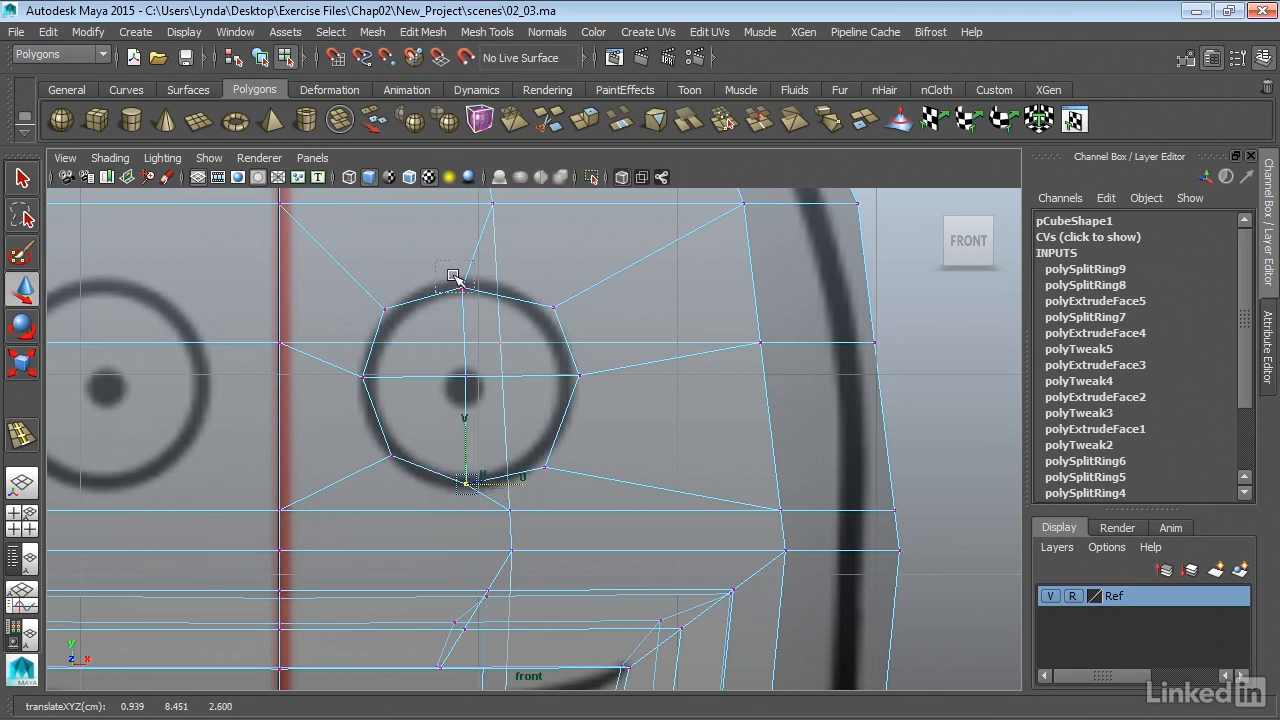
drag(455, 277, 460, 290)
mouse_move(460, 238)
mouse_down()
mouse_move(461, 216)
mouse_move(463, 227)
mouse_up()
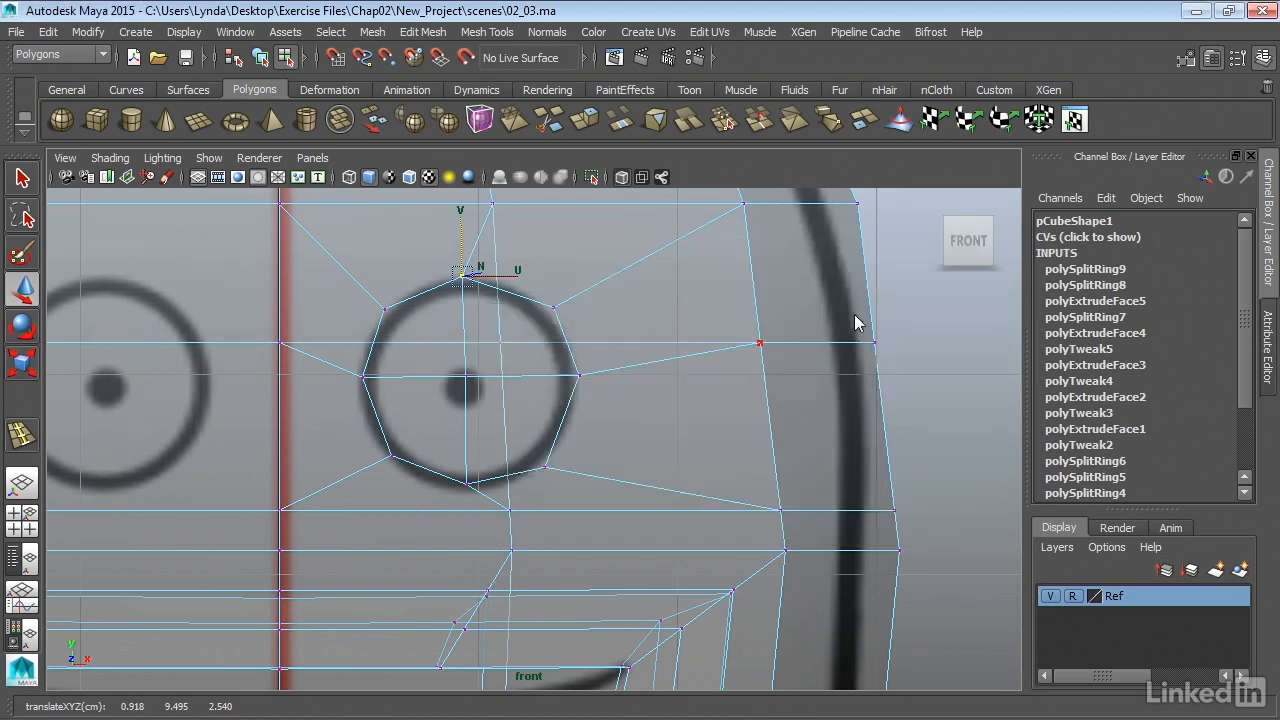
- In the perspective view, slide the vertices of the vertical edge between eye and mouth sideways in line with the eye's bottom vertex
key(space)
alt+drag(890, 305, 829, 277)
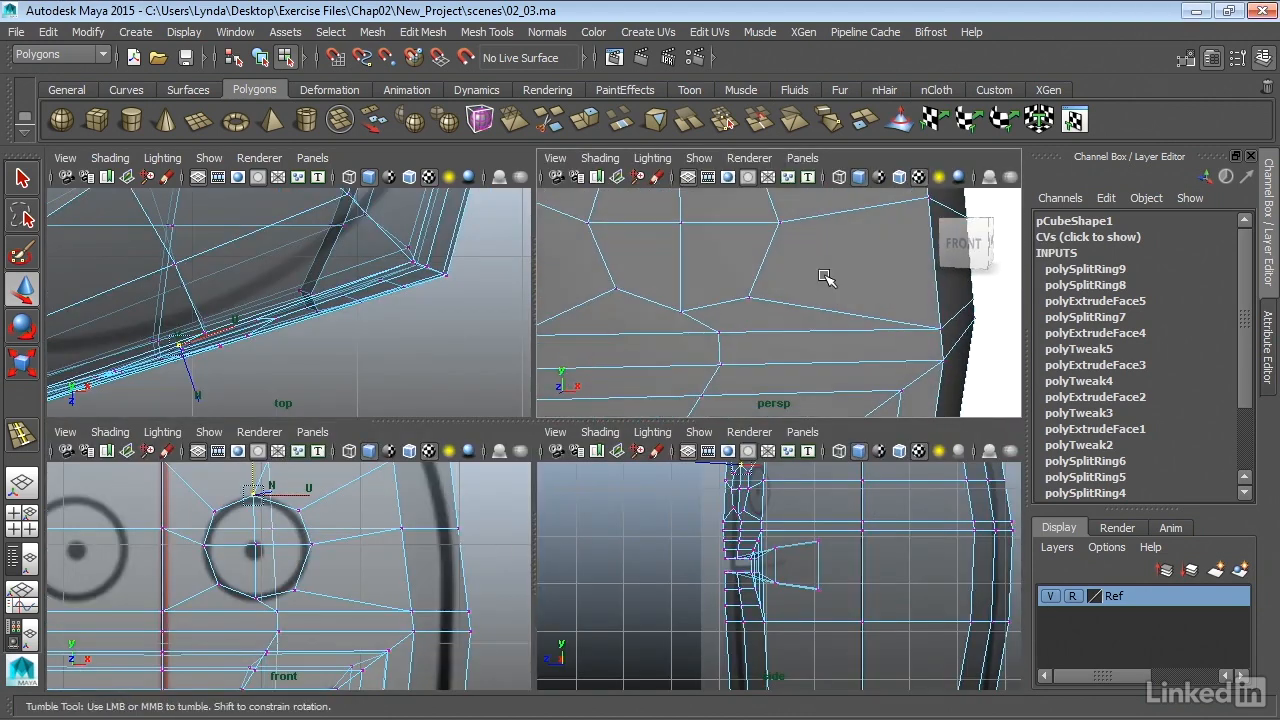
key(space)
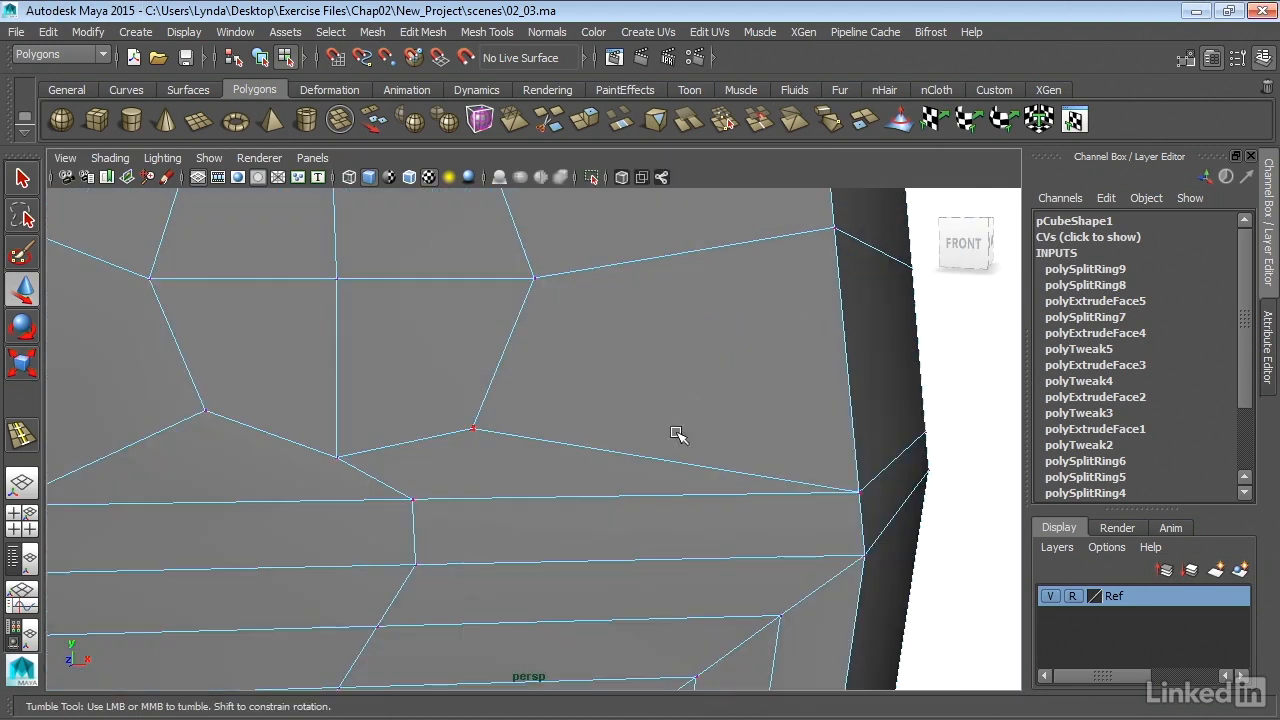
alt+drag(677, 434, 823, 306)
alt+middle_drag(823, 306, 651, 317)
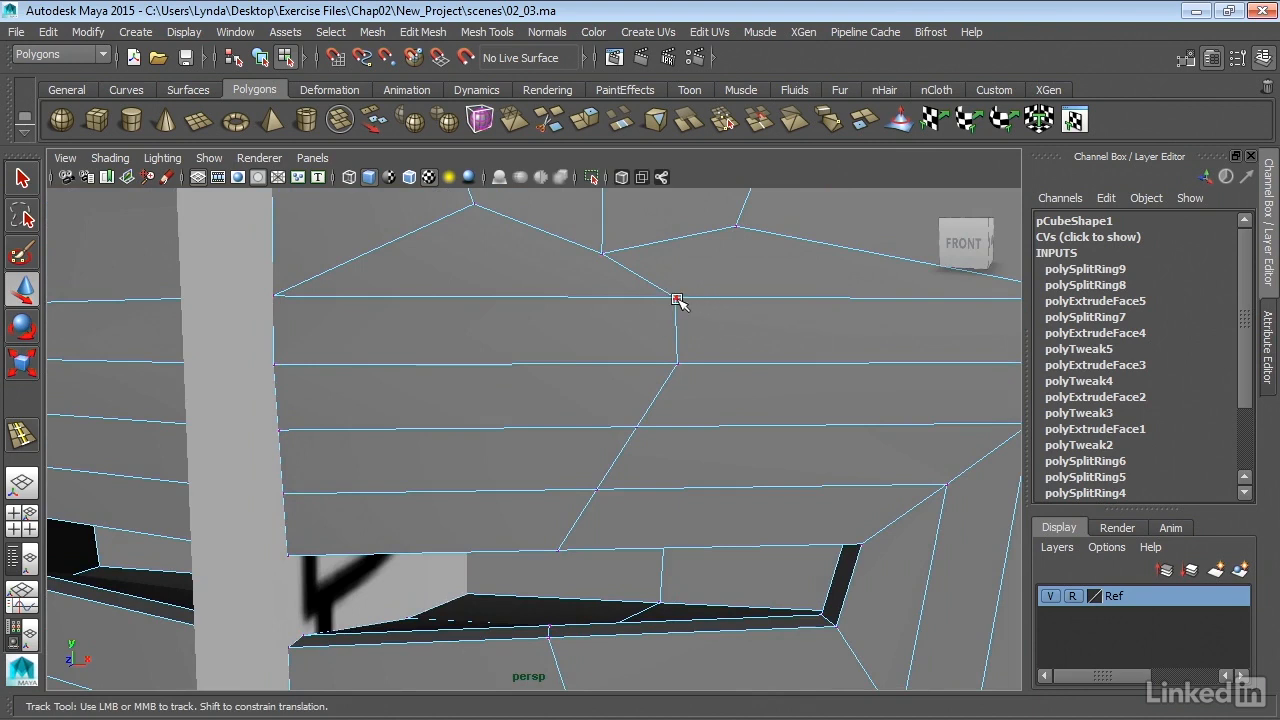
click(677, 300)
middle_drag(678, 365, 646, 427)
scroll(674, 494, down, 5)
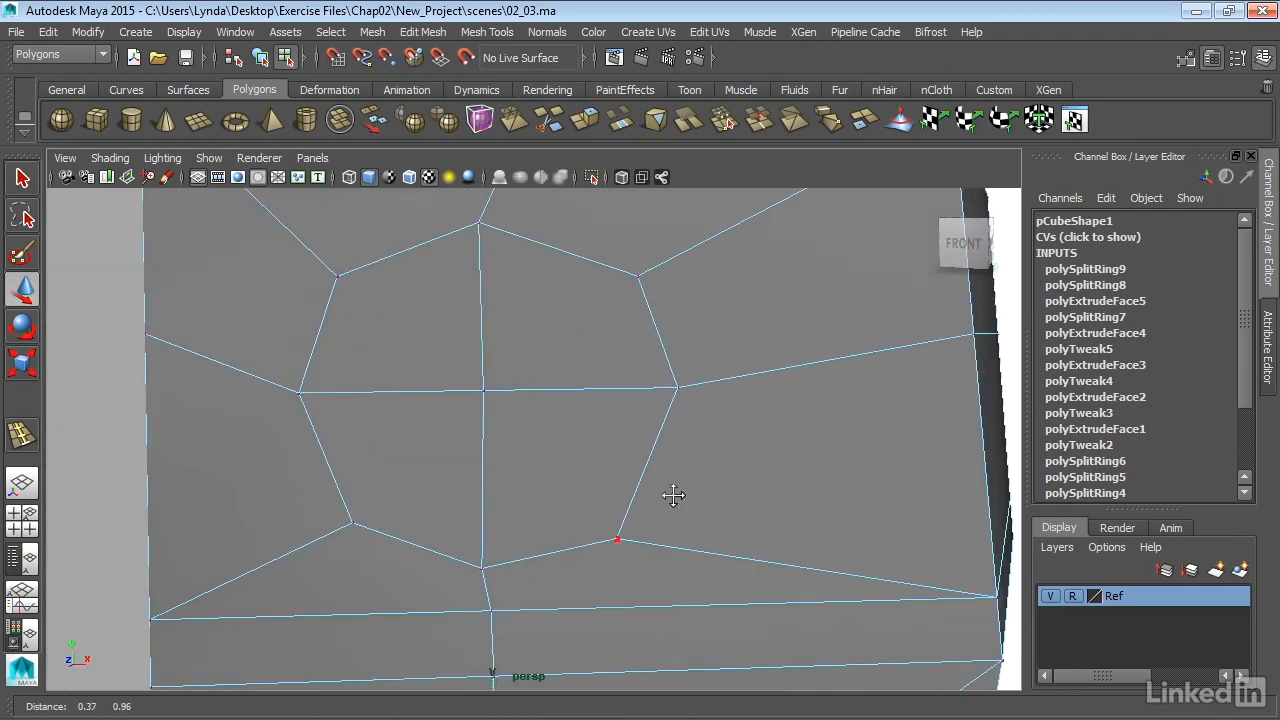
- Select the four faces inside the eye outline and extrude them slightly inward into the head
scroll(454, 457, up, 3)
alt+drag(454, 457, 535, 398)
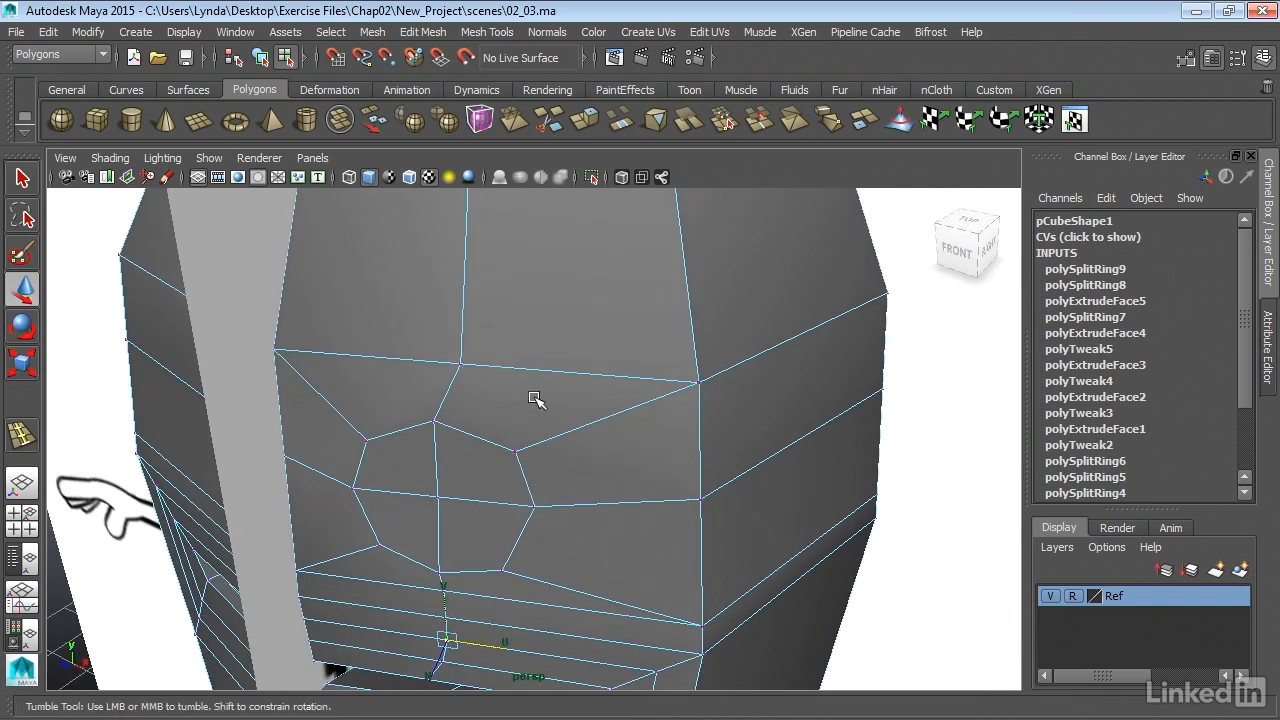
right_drag(466, 248, 466, 292)
click(462, 450)
click(462, 450)
shift+click(398, 458)
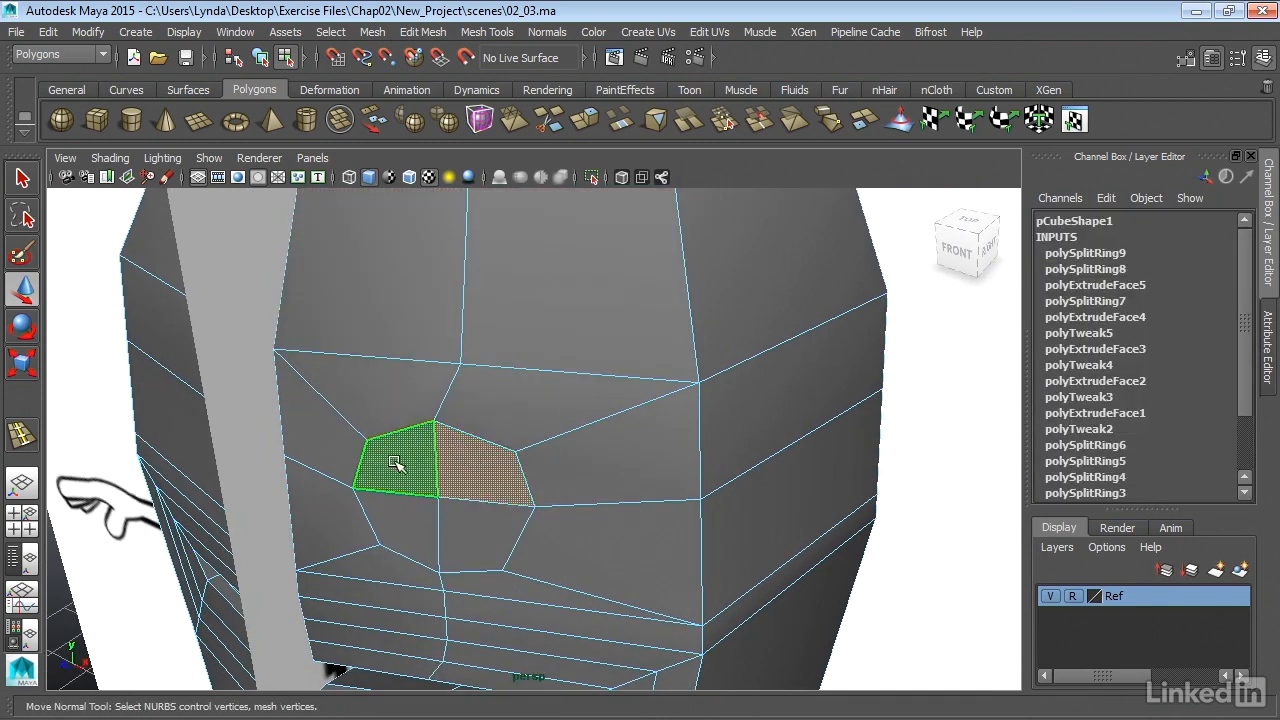
shift+click(400, 515)
alt+drag(531, 508, 367, 445)
alt+right_drag(380, 416, 556, 461)
alt+middle_drag(440, 442, 638, 432)
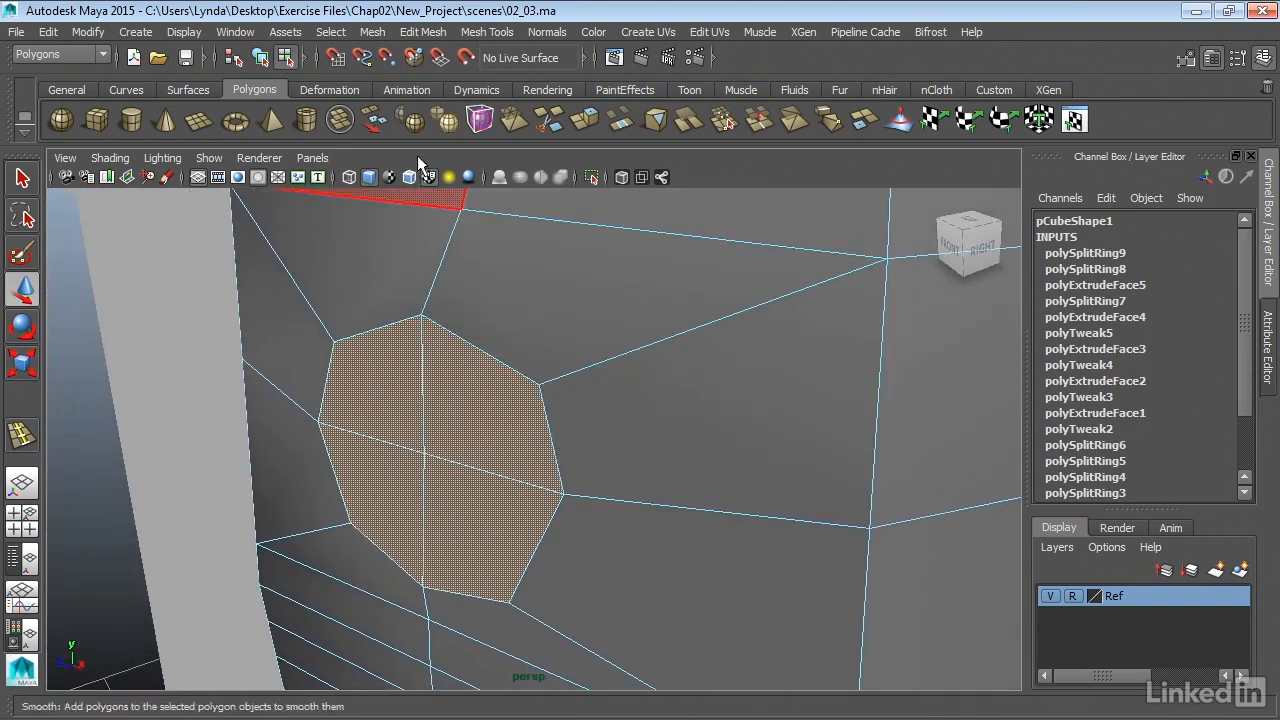
click(423, 32)
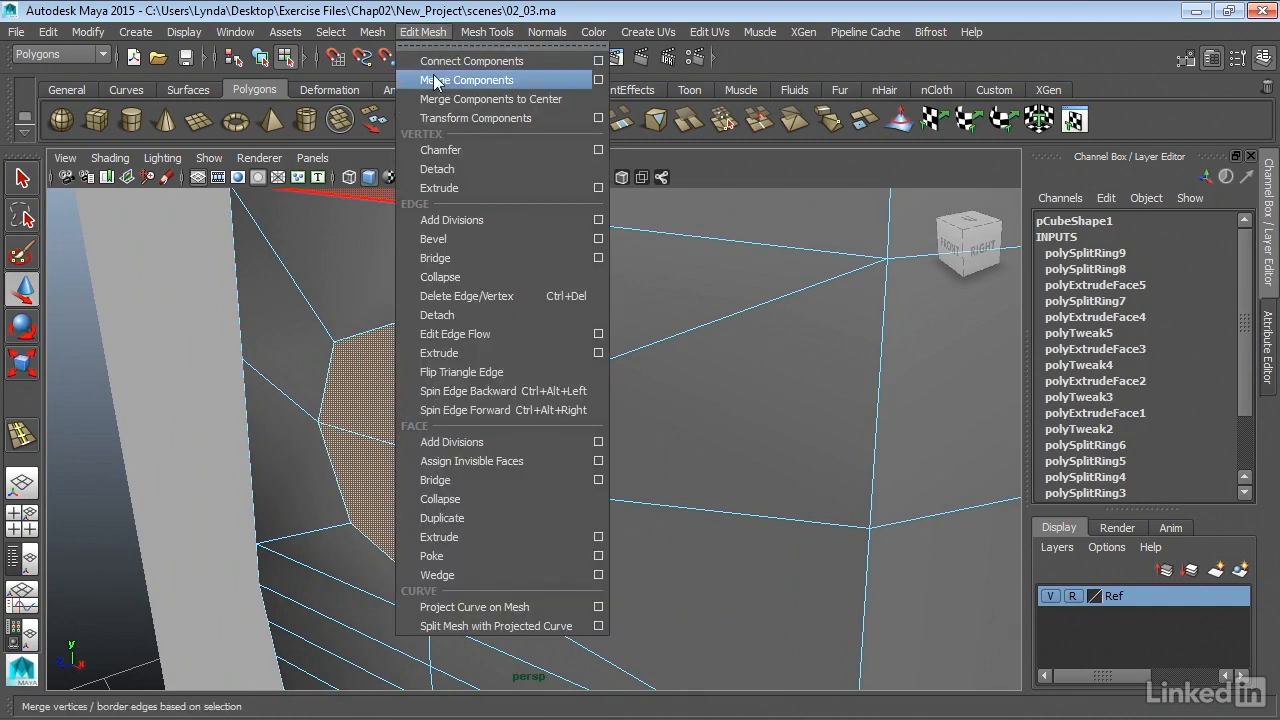
click(474, 537)
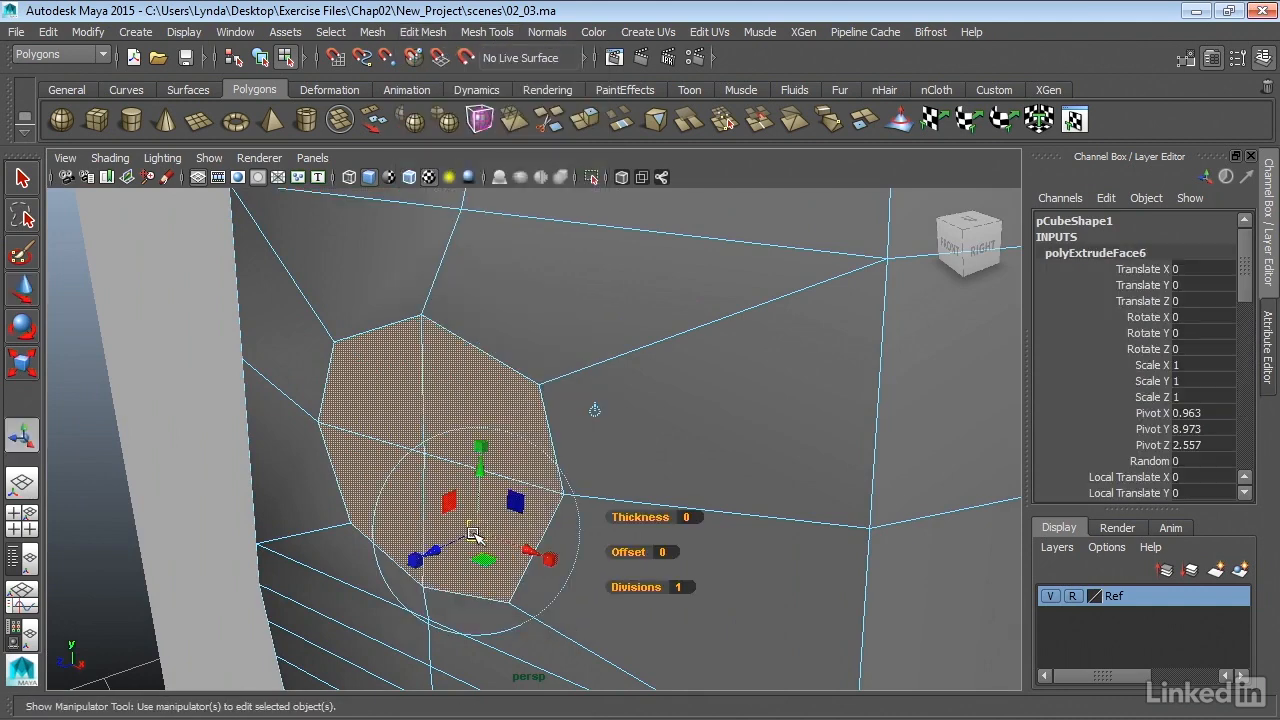
drag(478, 530, 453, 543)
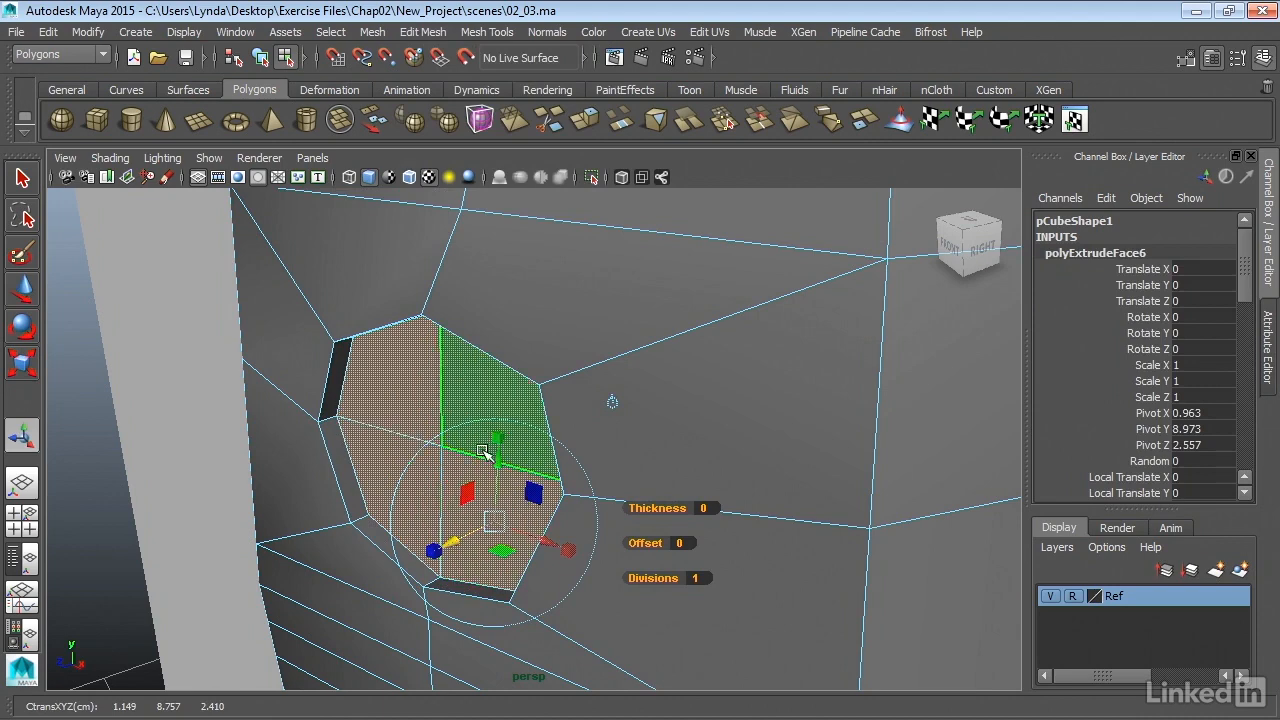
- Delete the four pushed-in eye faces to leave an open eye socket with a thin inner rim
key(Delete)
alt+drag(455, 452, 554, 445)
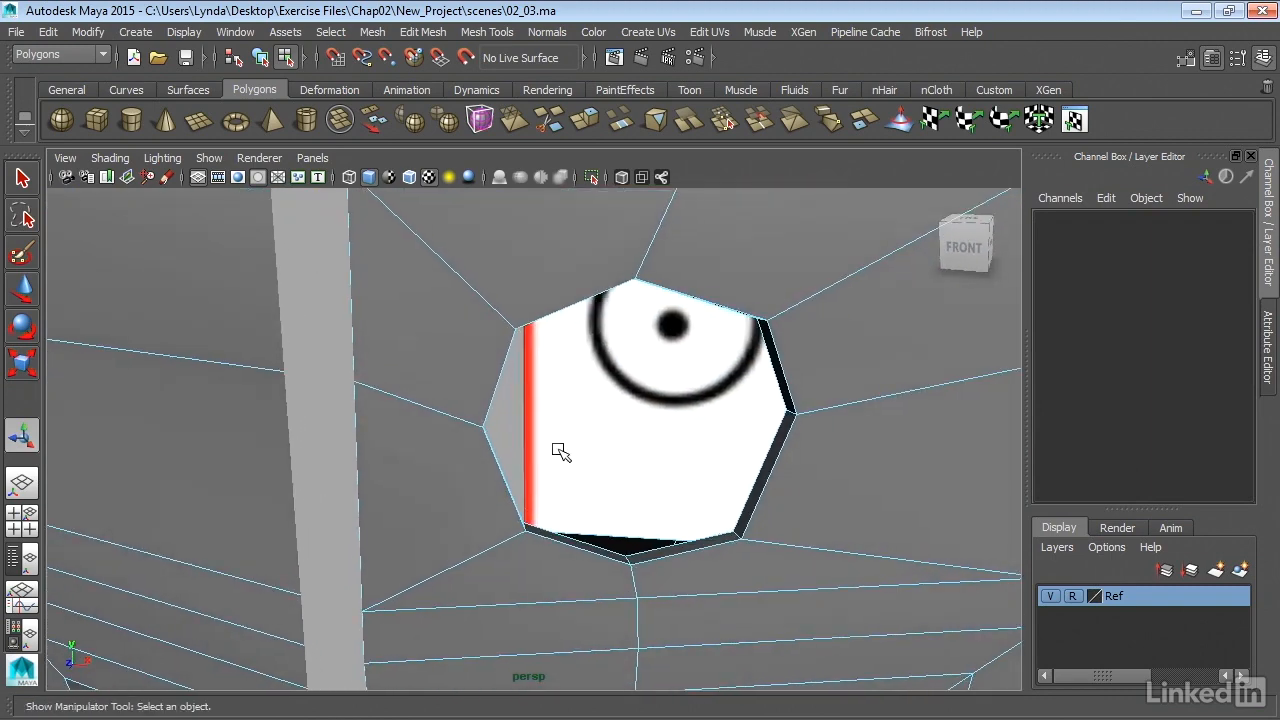
alt+drag(555, 445, 273, 311)
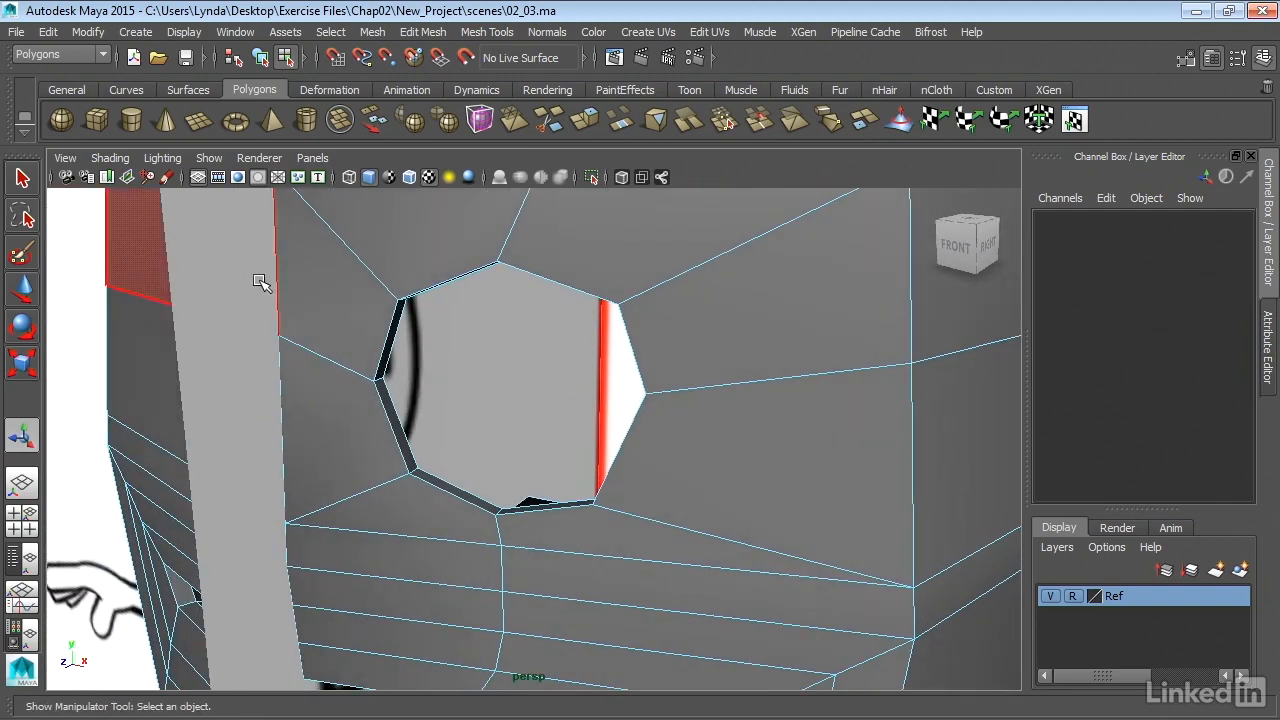
- Insert an edge loop around the outside of the eye opening, close to its rim
alt+drag(600, 368, 631, 354)
alt+right_drag(631, 354, 574, 237)
click(490, 33)
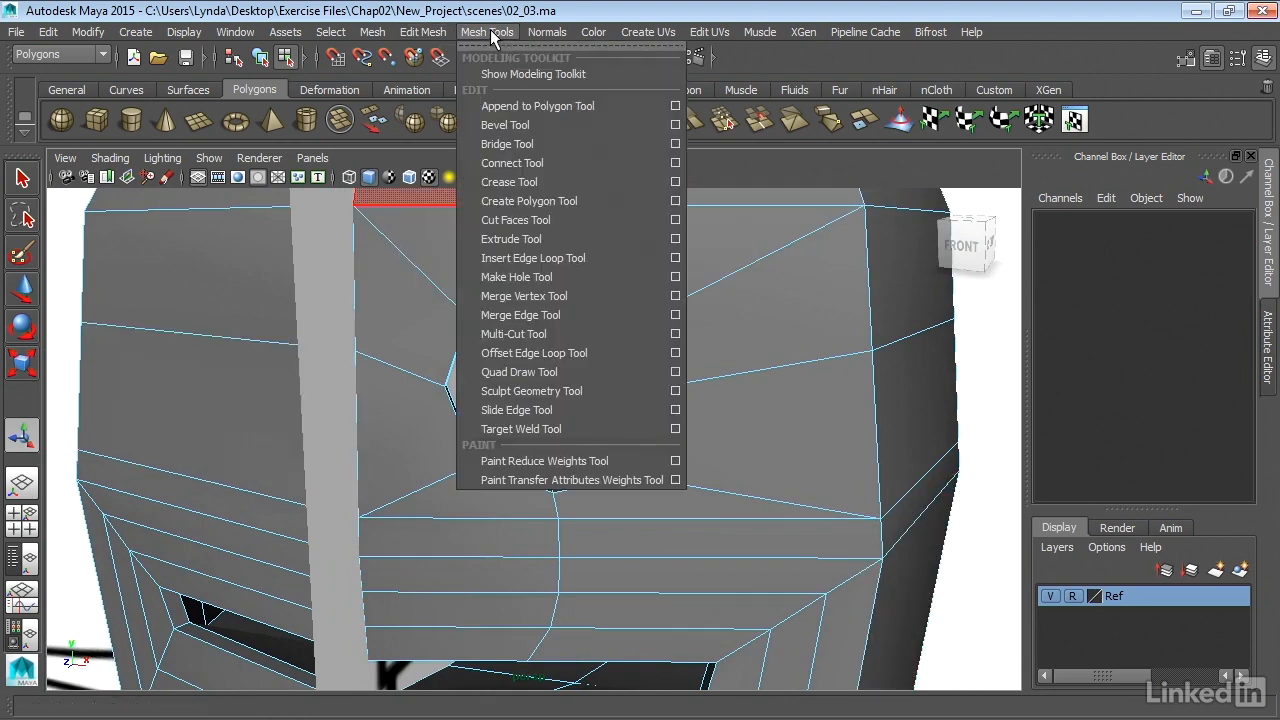
click(560, 258)
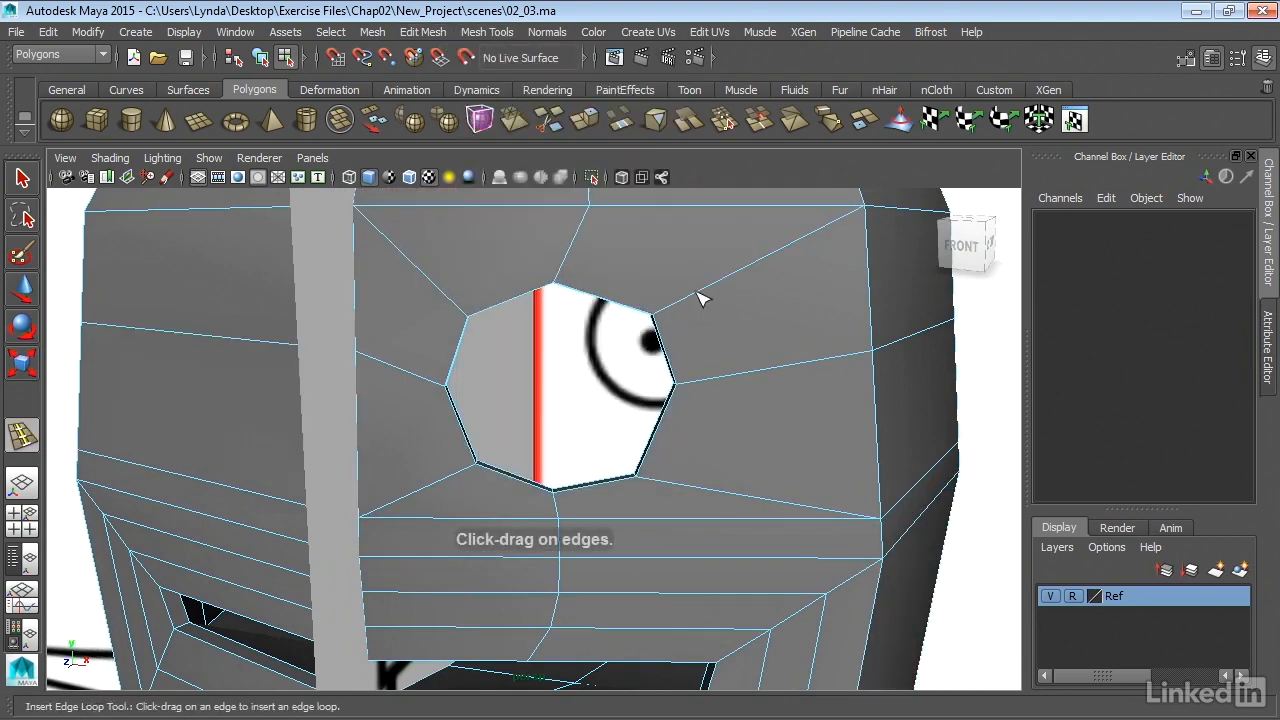
drag(704, 298, 716, 281)
- In the front view, move the new loop's upper outer vertex closer to the eye, at about 1.561, 9.427, 2.317 cm
key(space)
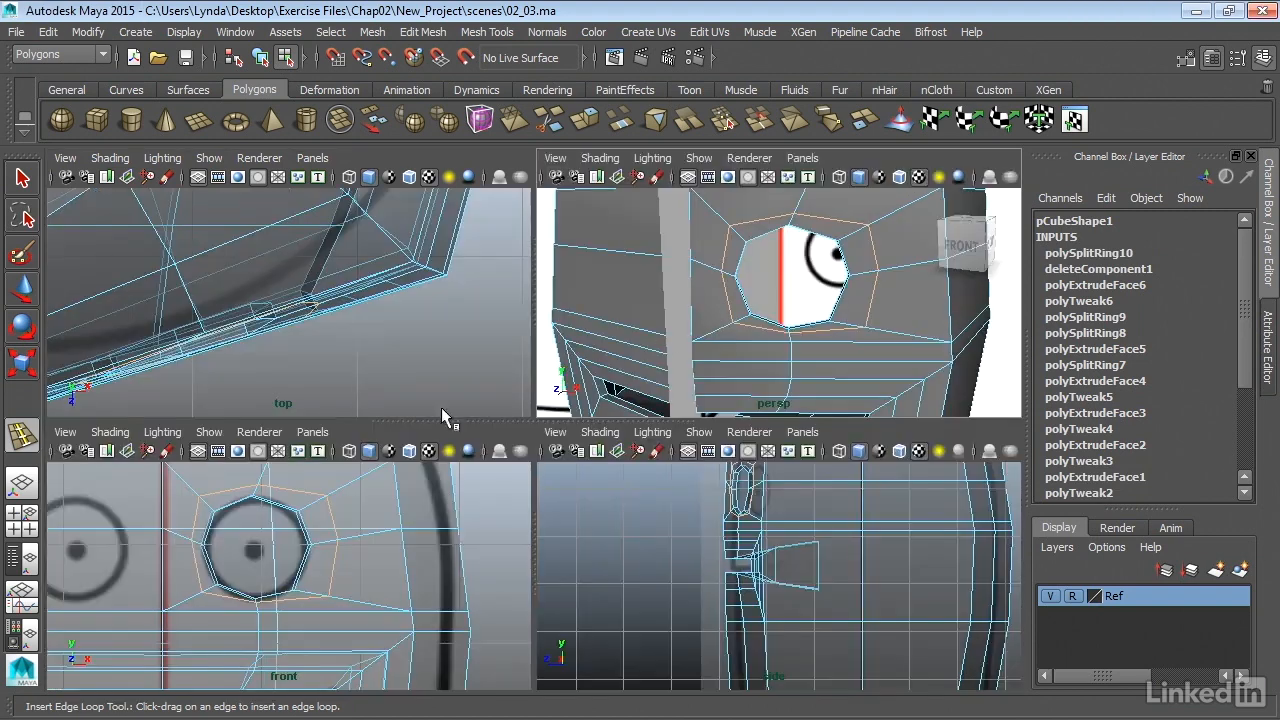
key(space)
key(w)
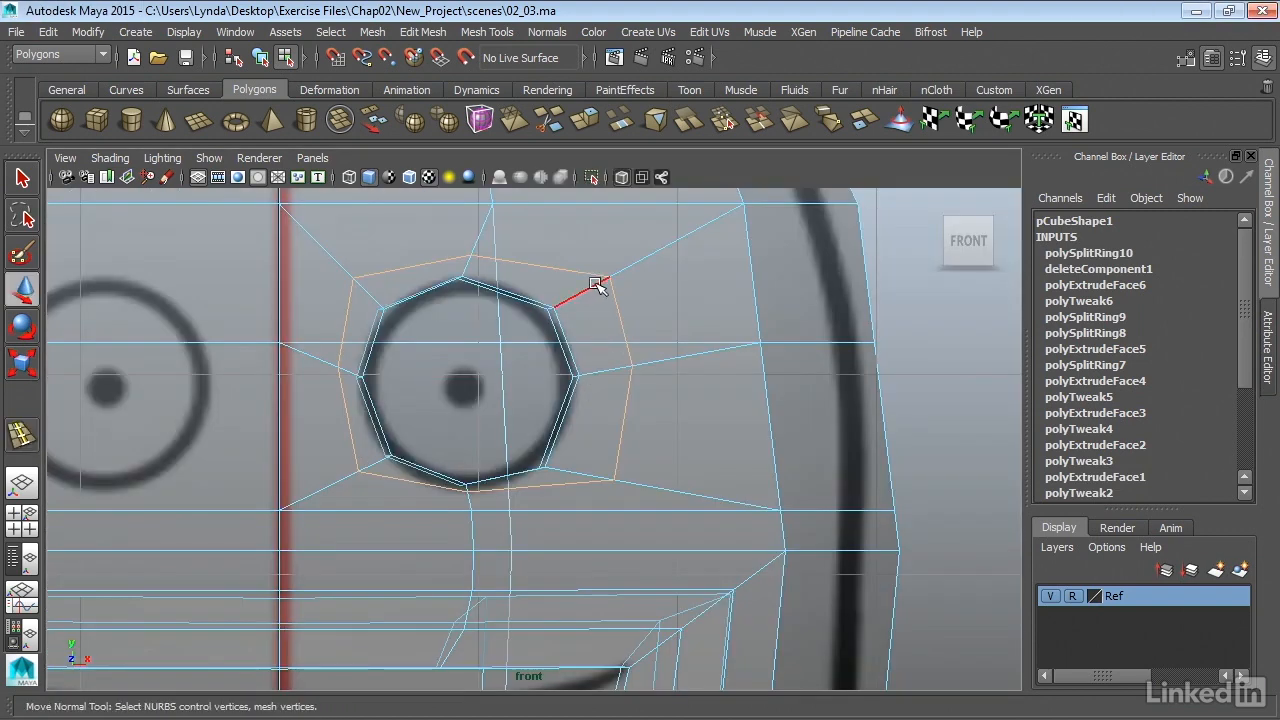
right_drag(598, 287, 512, 240)
click(610, 277)
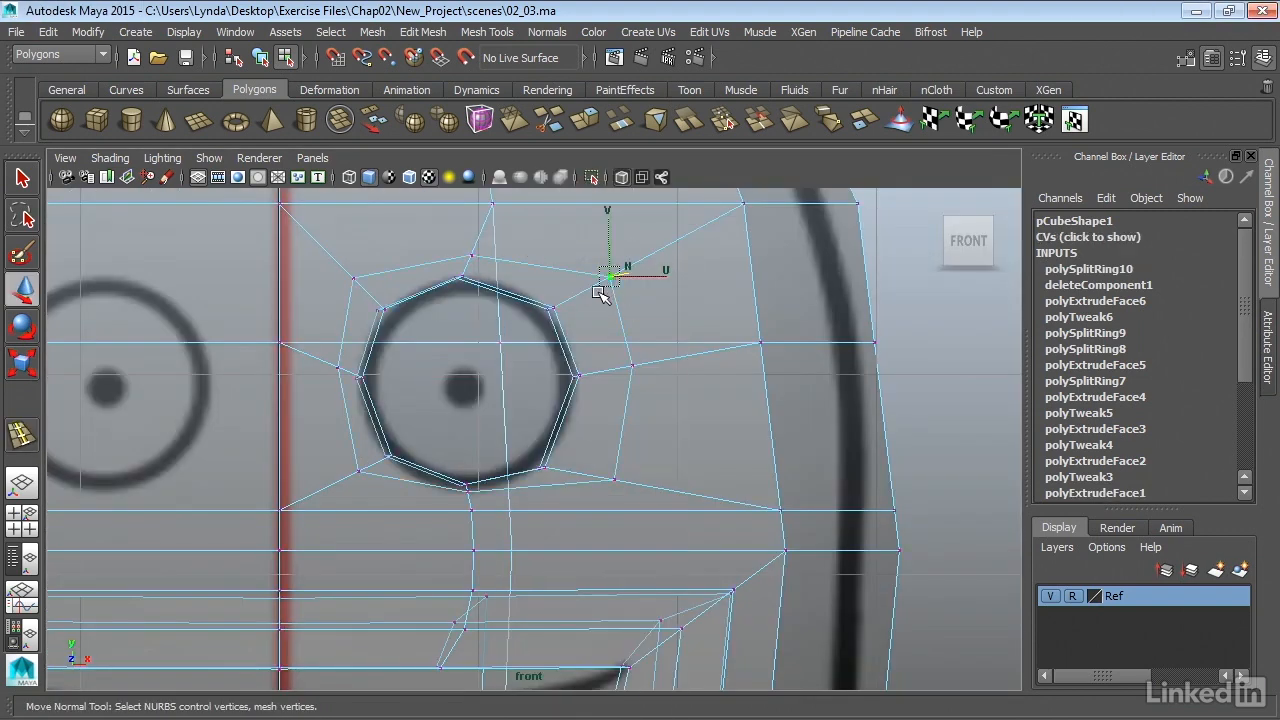
drag(612, 277, 589, 256)
- Move the loop's lower outer vertex to about 1.462, 8.473, 2.441 cm and its outer middle vertex to about 1.649, 9.006, 2.285 cm
click(608, 497)
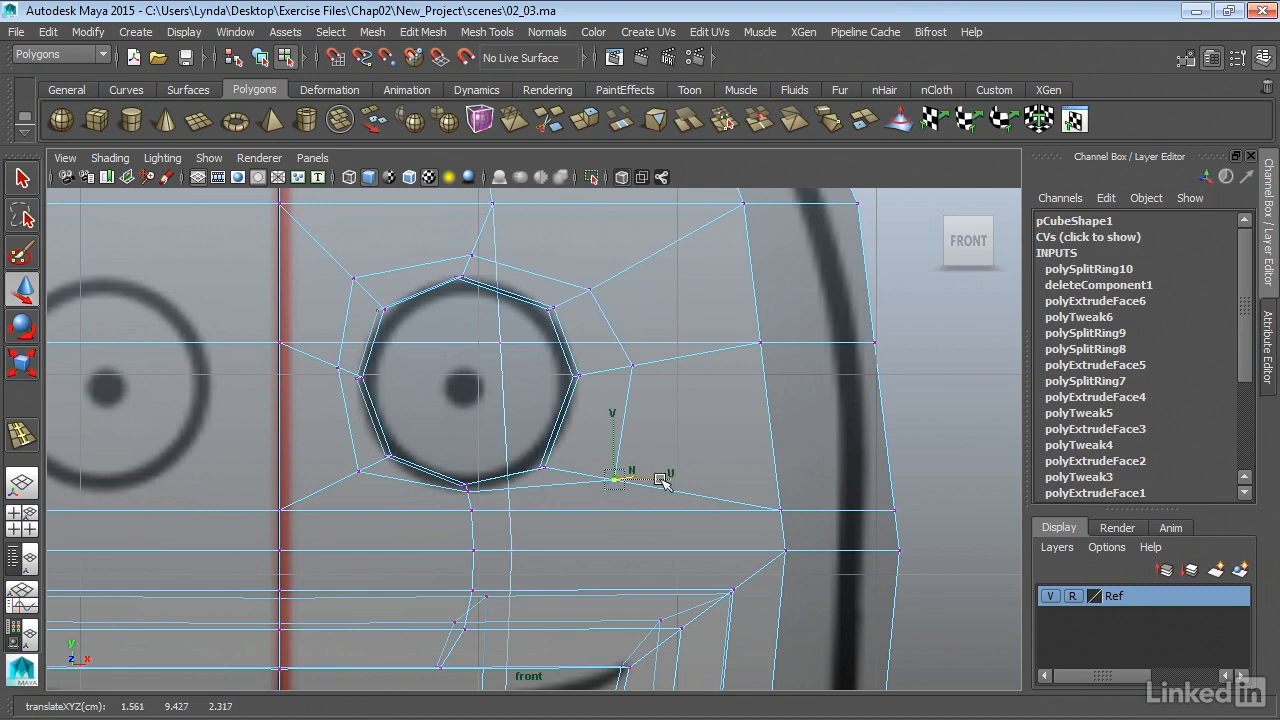
click(623, 466)
click(602, 490)
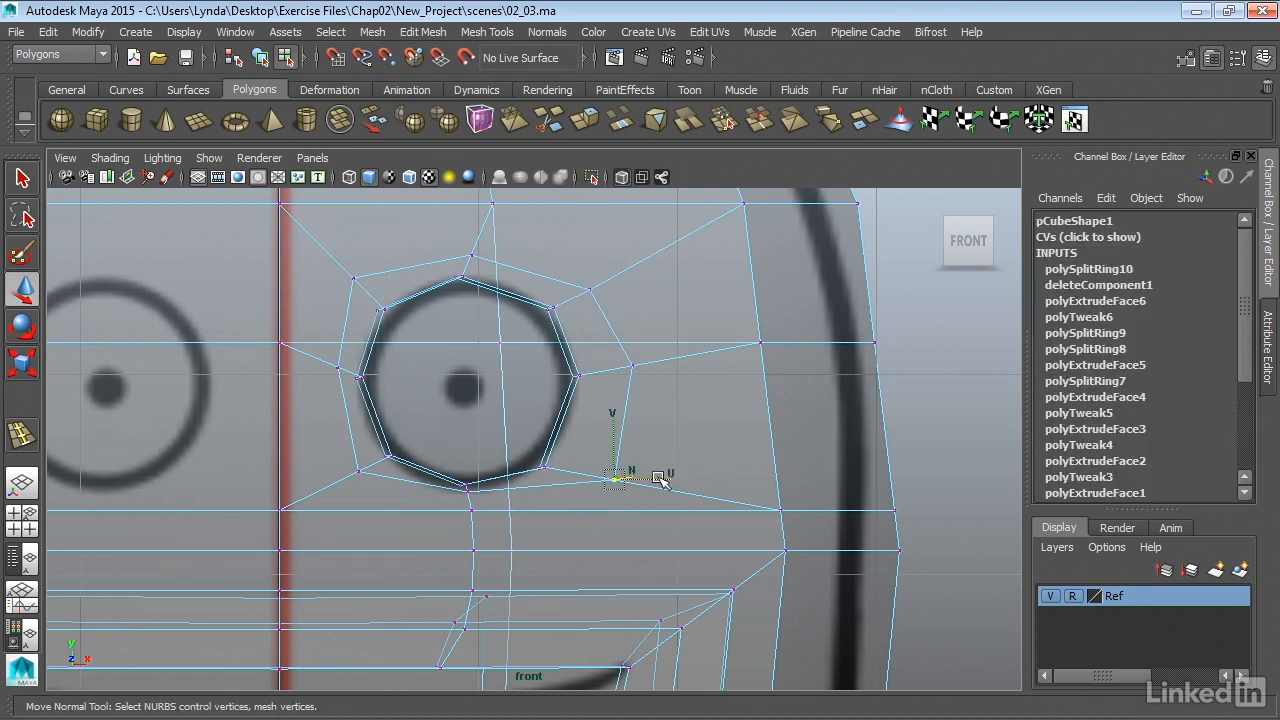
drag(654, 477, 616, 476)
click(634, 365)
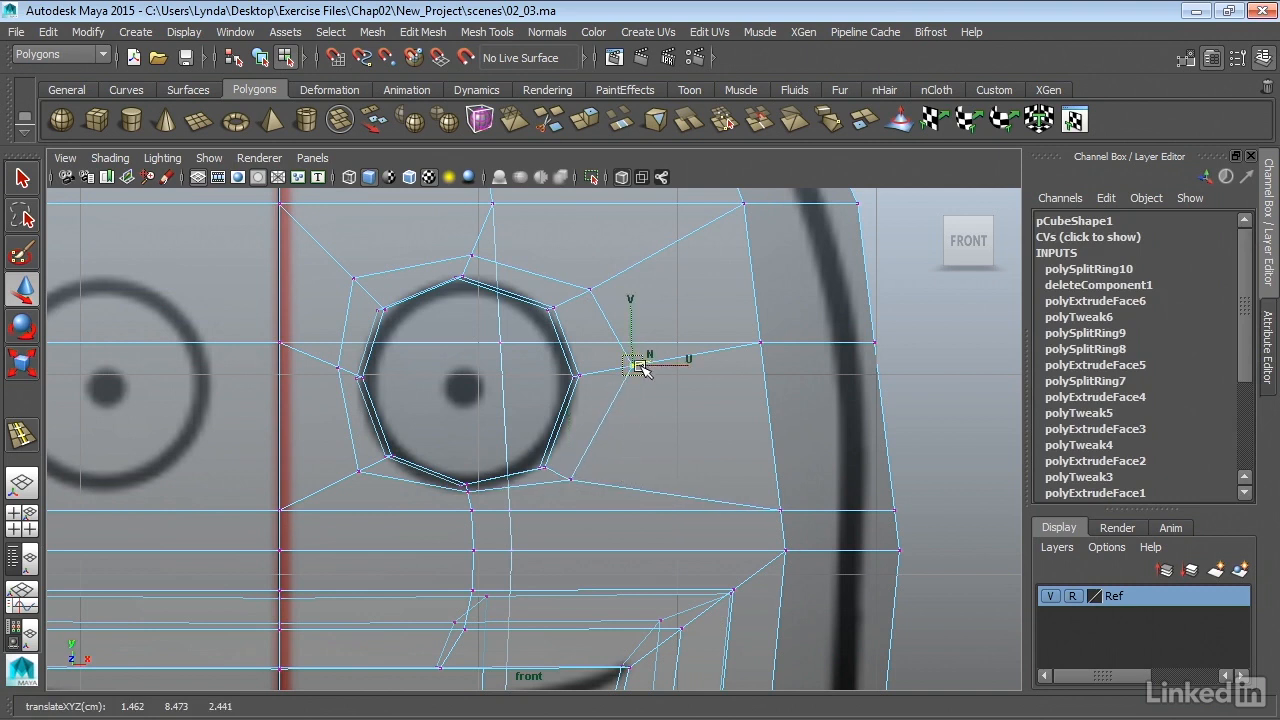
drag(641, 357, 617, 366)
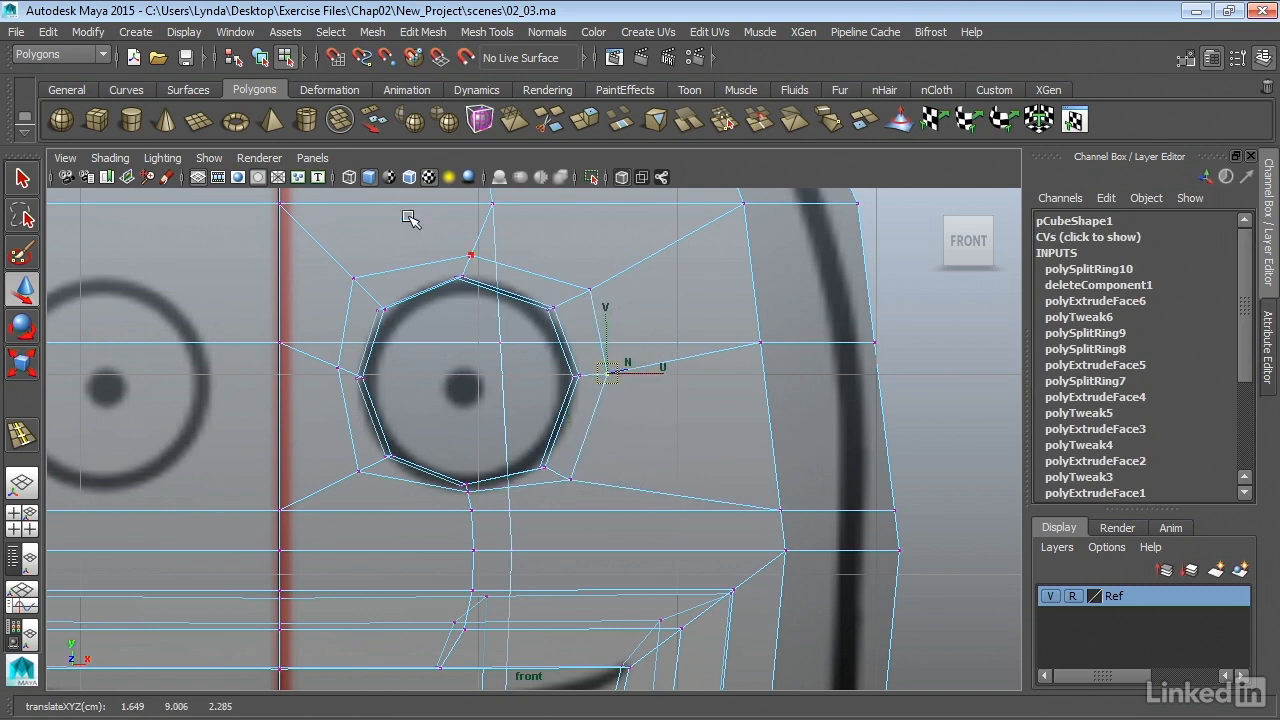
- Move the loop's upper inner vertex to about 0.428, 9.426, 2.733 cm and its inner middle vertex to about 0.310, 9.024, 2.776 cm
click(353, 274)
drag(355, 278, 366, 290)
click(340, 366)
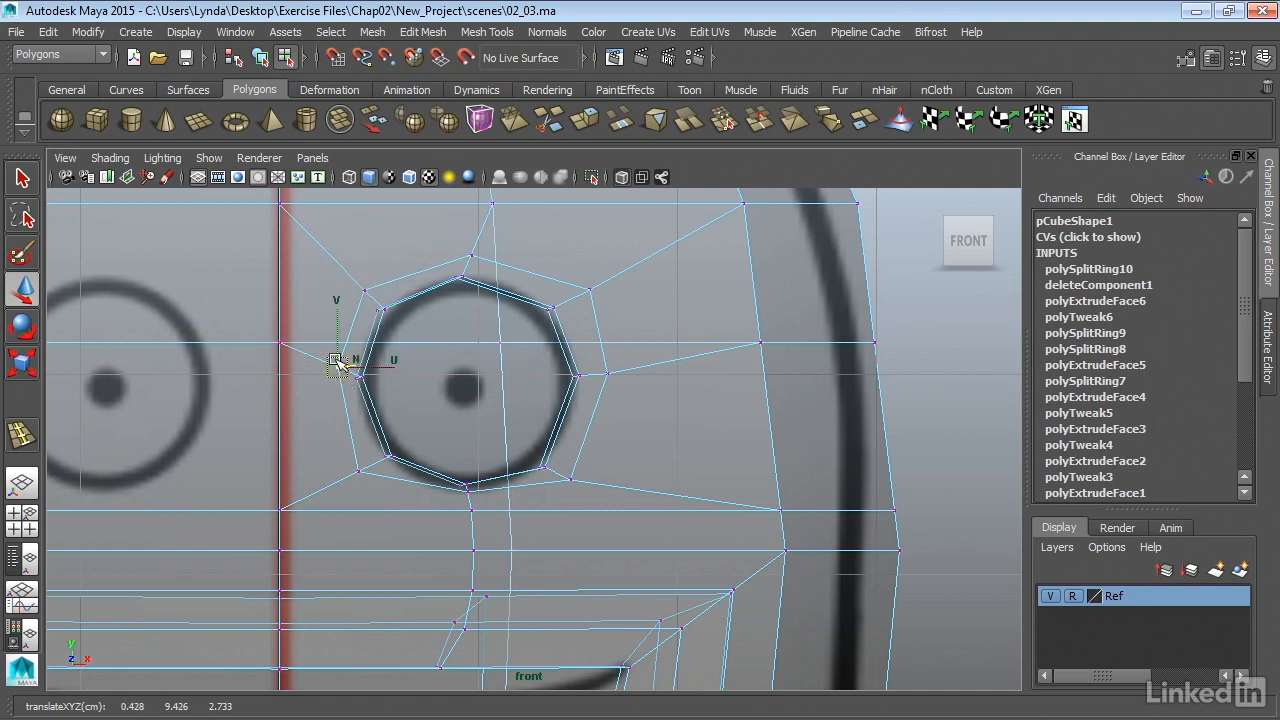
- Move the loop's lower inner vertex to about 0.453, 8.530, 2.762 cm and its bottom middle vertex to about 0.947, 8.387, 2.600 cm
click(358, 470)
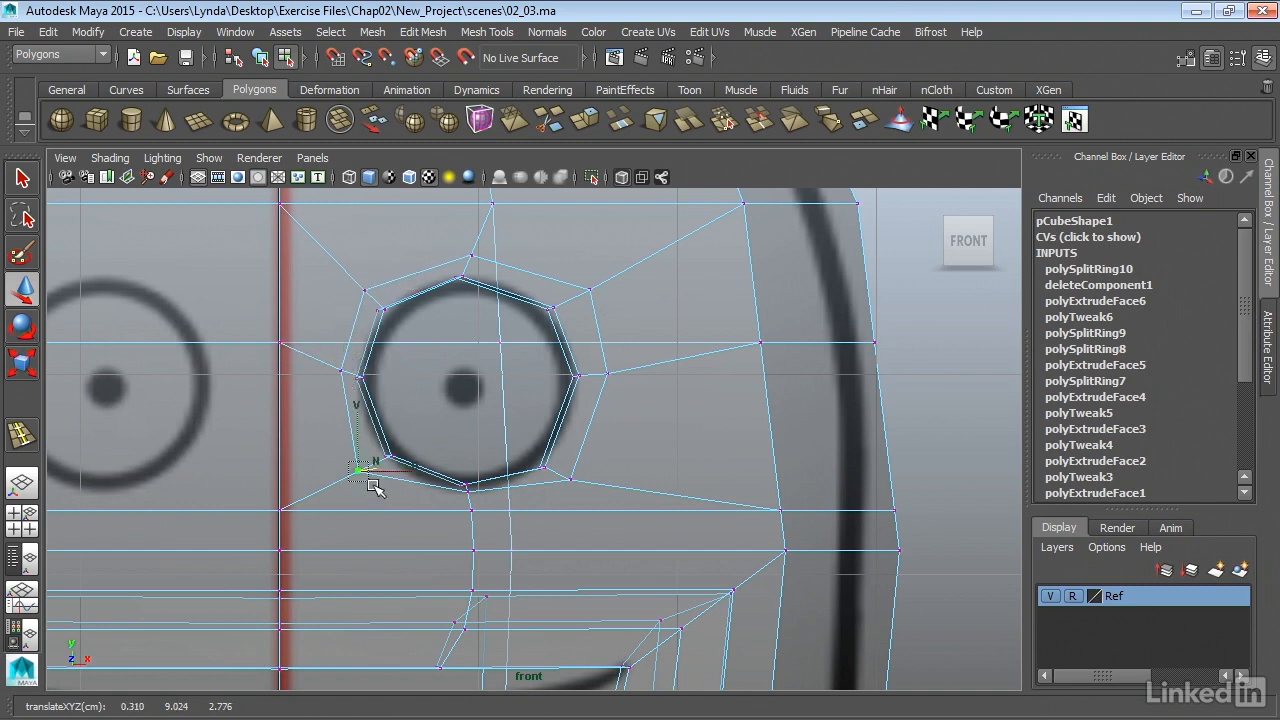
drag(362, 470, 410, 480)
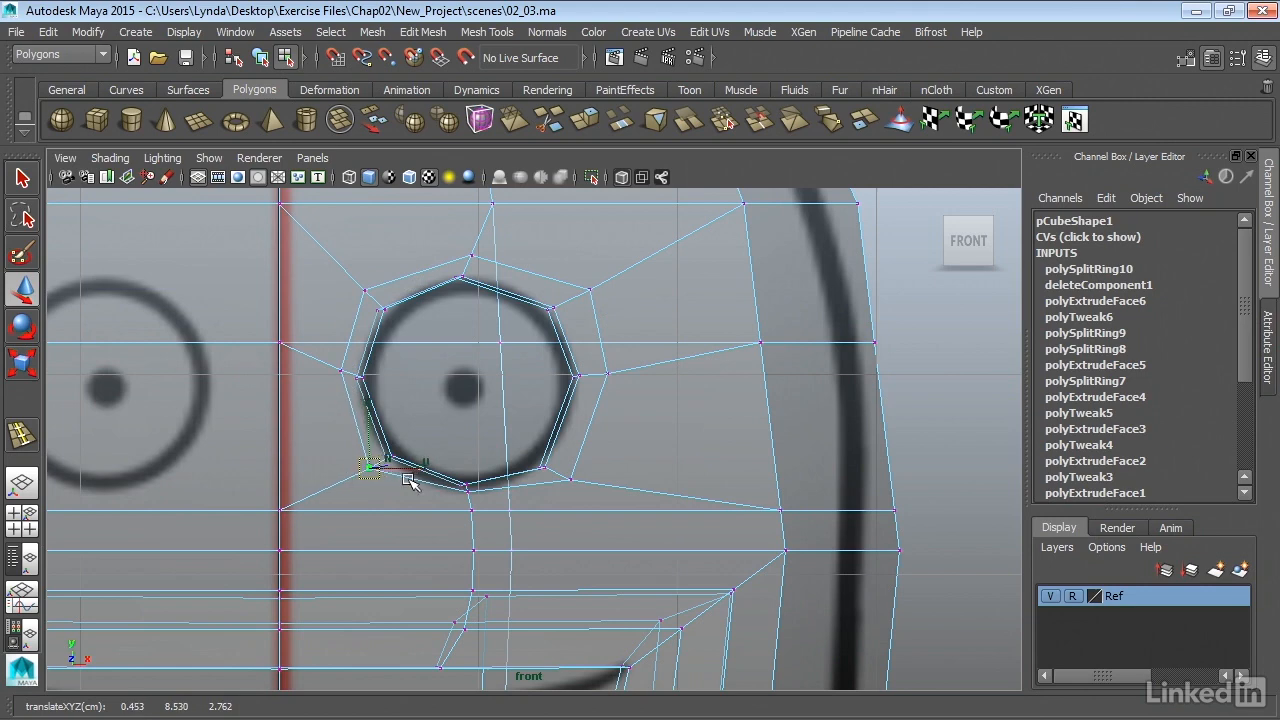
click(465, 489)
drag(468, 449, 470, 454)
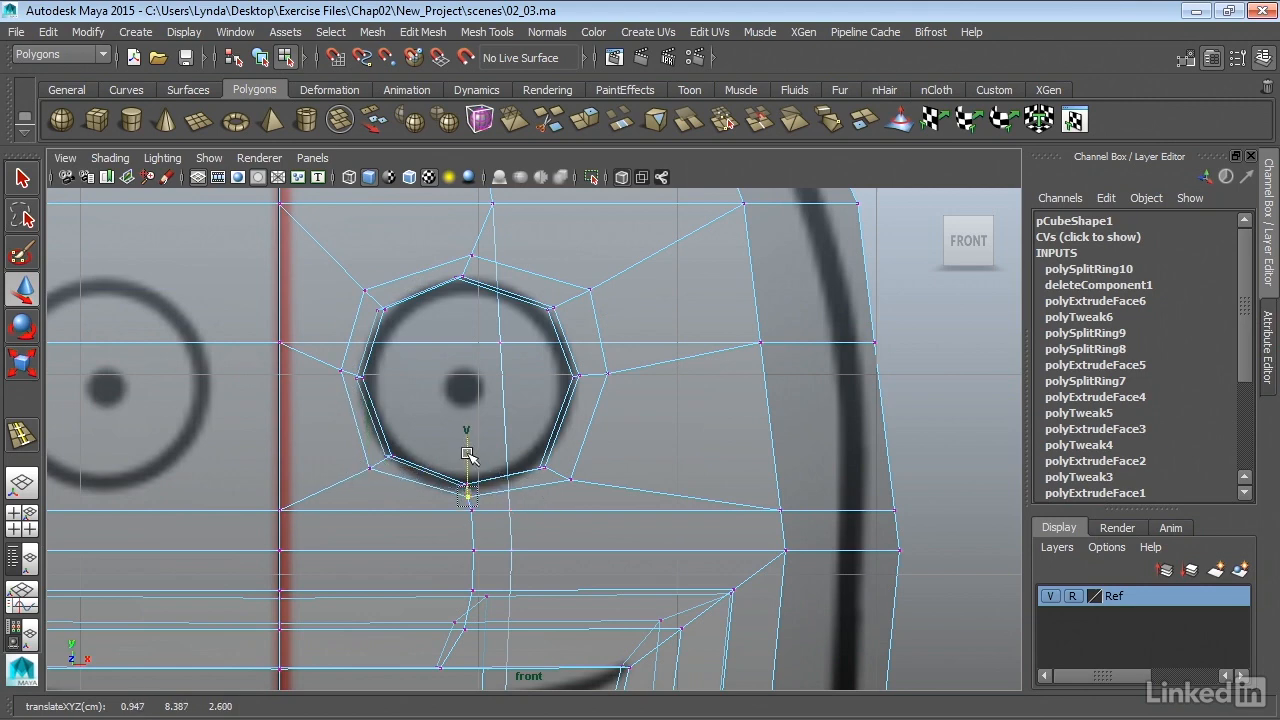
- Switch to edge selection in the front view and select the whole horizontal edge loop directly below the eye
alt+middle_drag(564, 464, 611, 391)
alt+right_drag(612, 398, 709, 423)
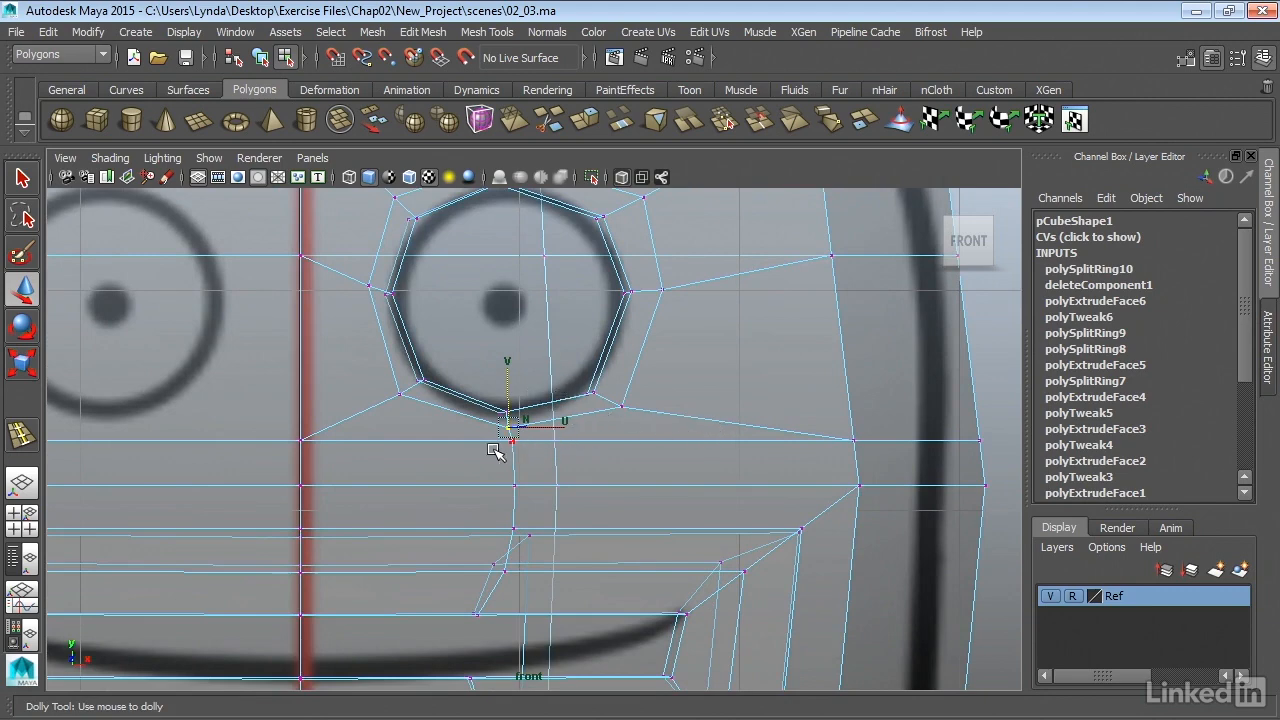
right_drag(638, 446, 644, 206)
click(682, 441)
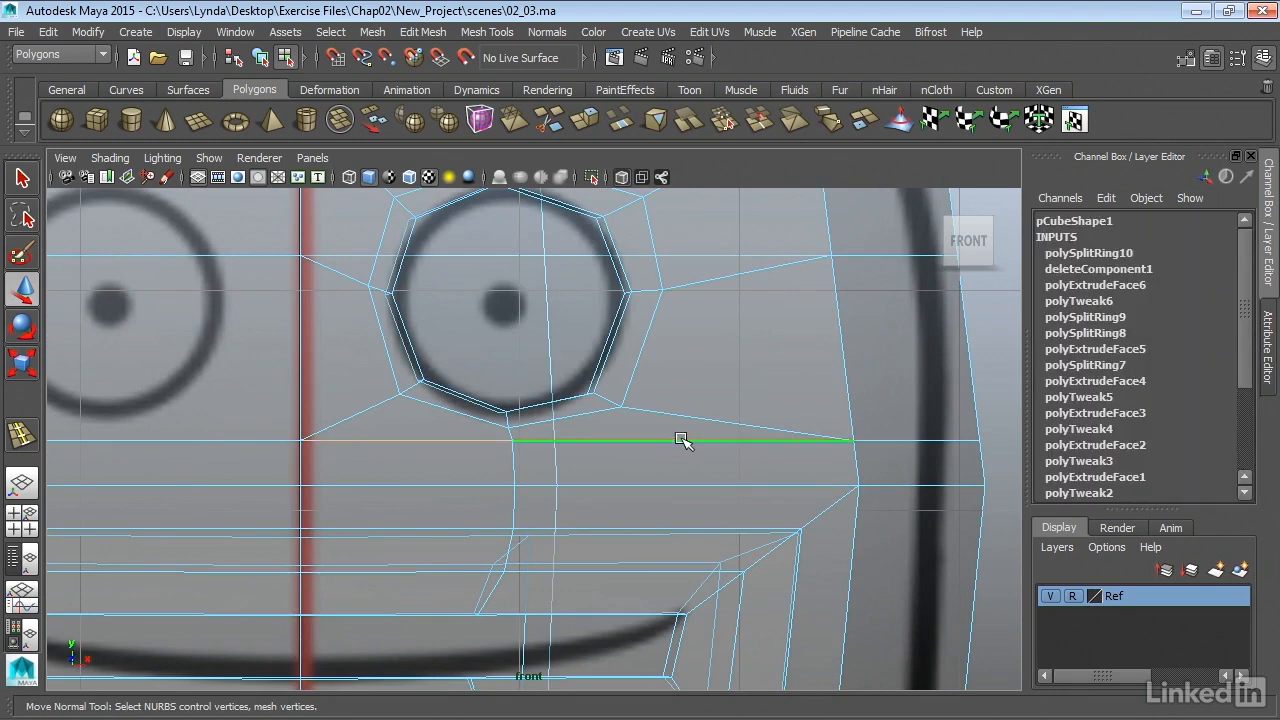
key(q)
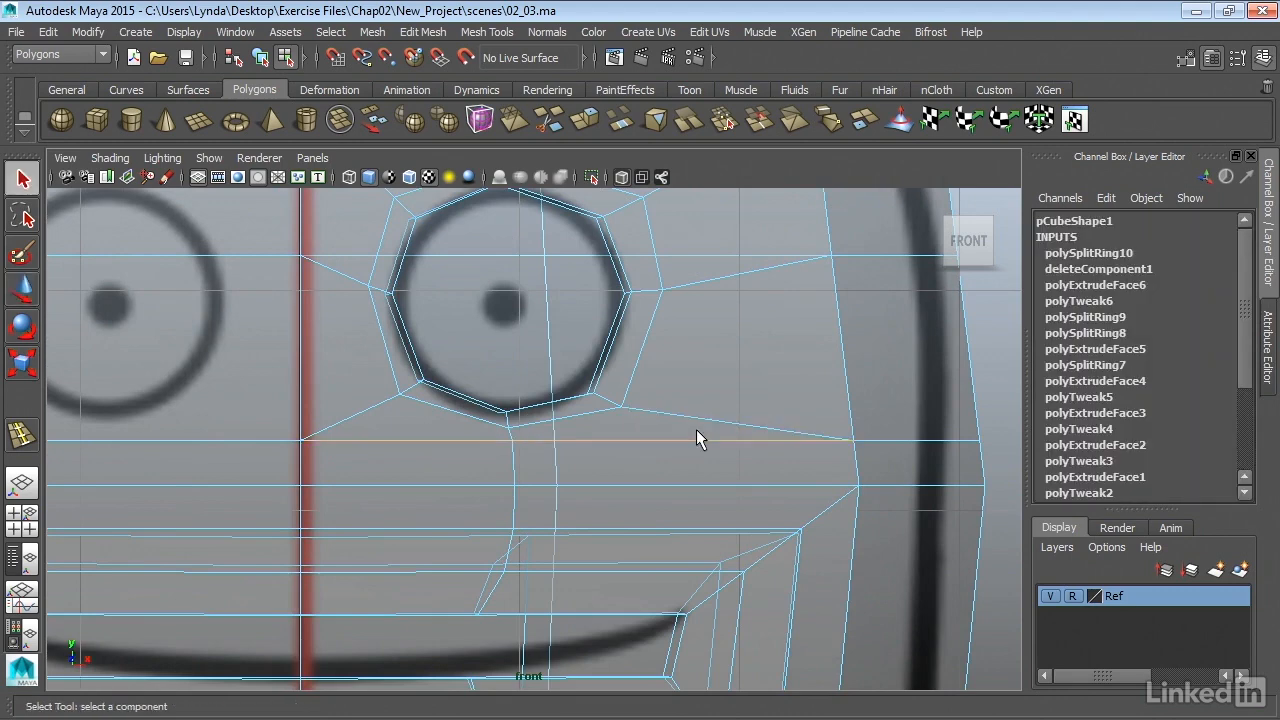
key(w)
alt+right_drag(838, 362, 680, 362)
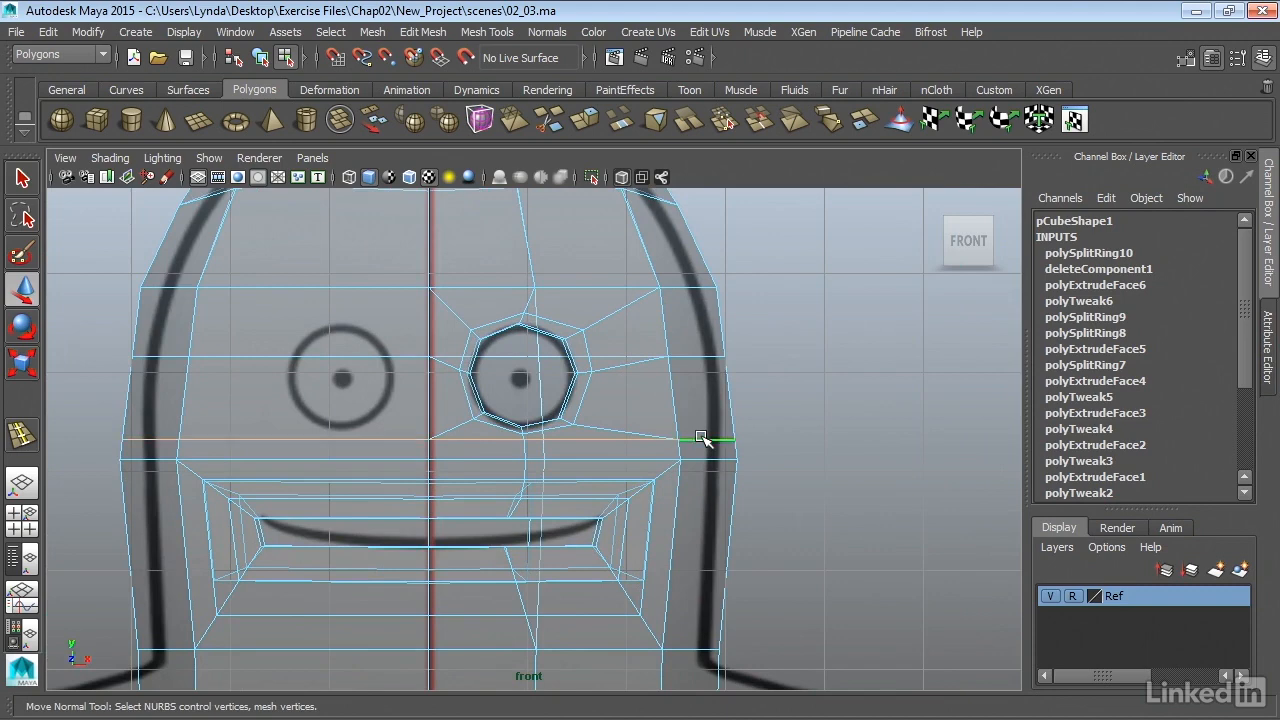
- Set the Move tool's axis to World, close its settings and show the perspective view full size
key(space)
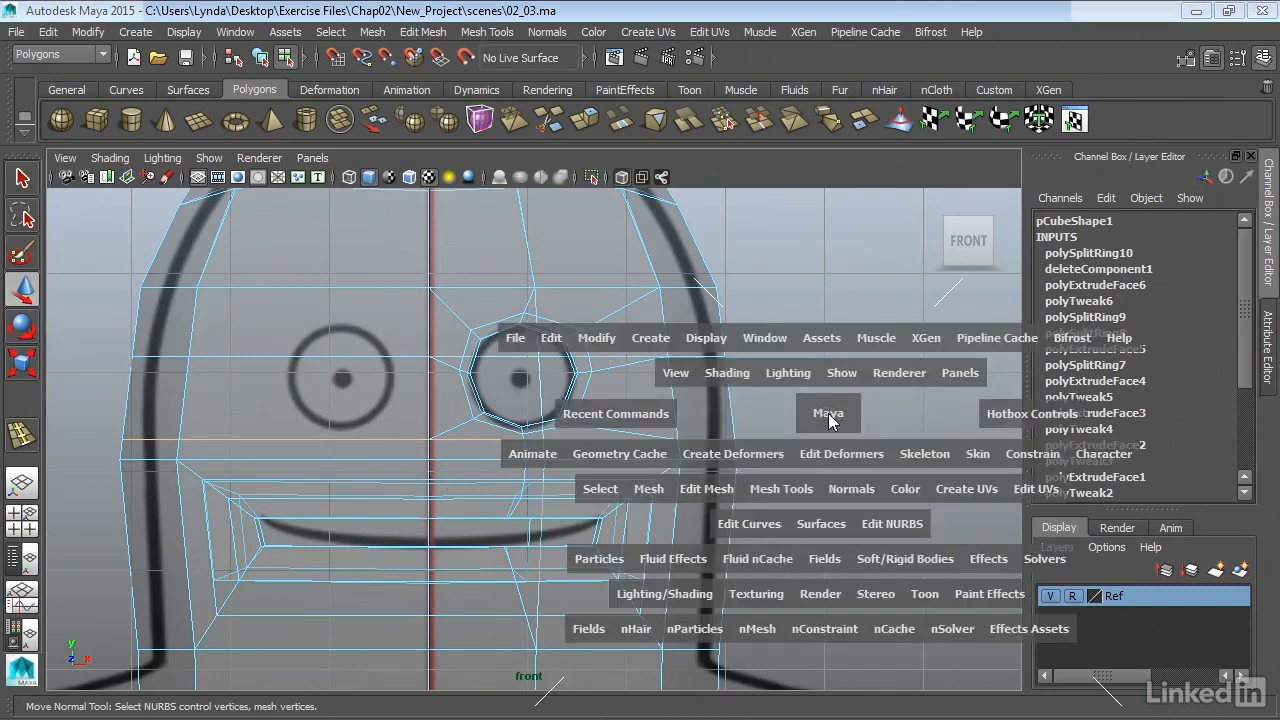
alt+drag(880, 382, 743, 361)
alt+right_drag(743, 361, 449, 343)
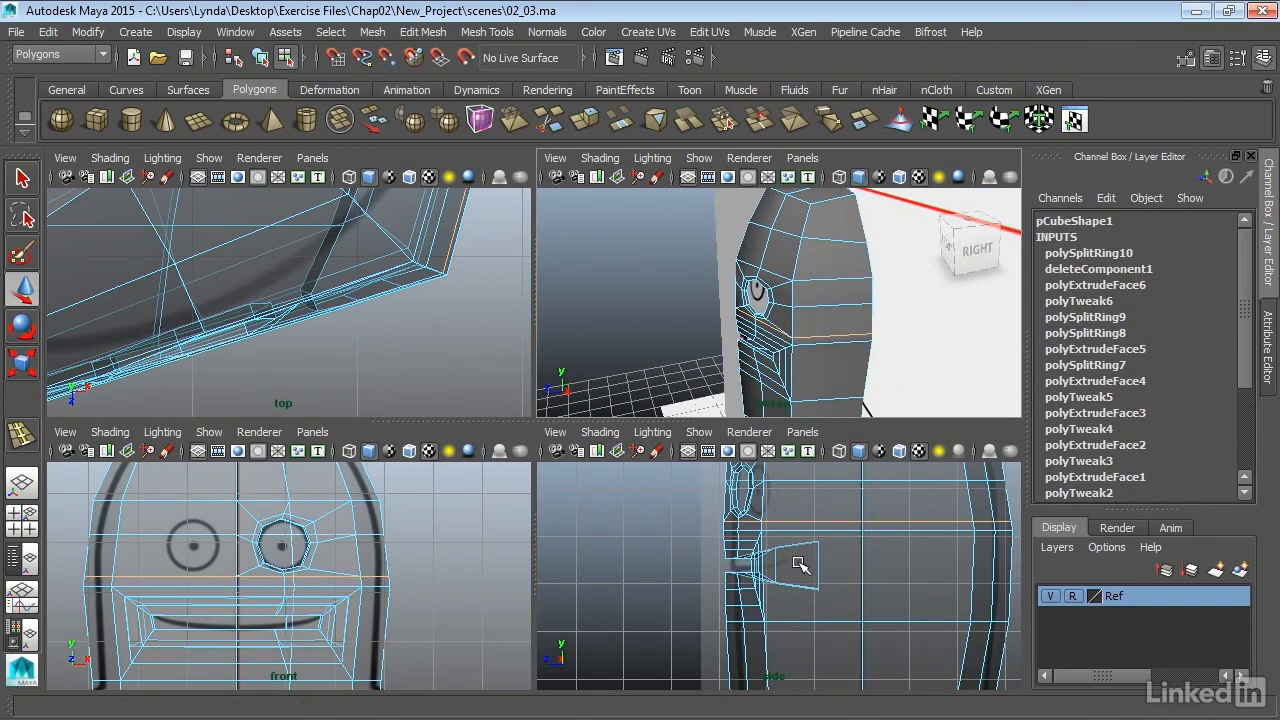
click(297, 527)
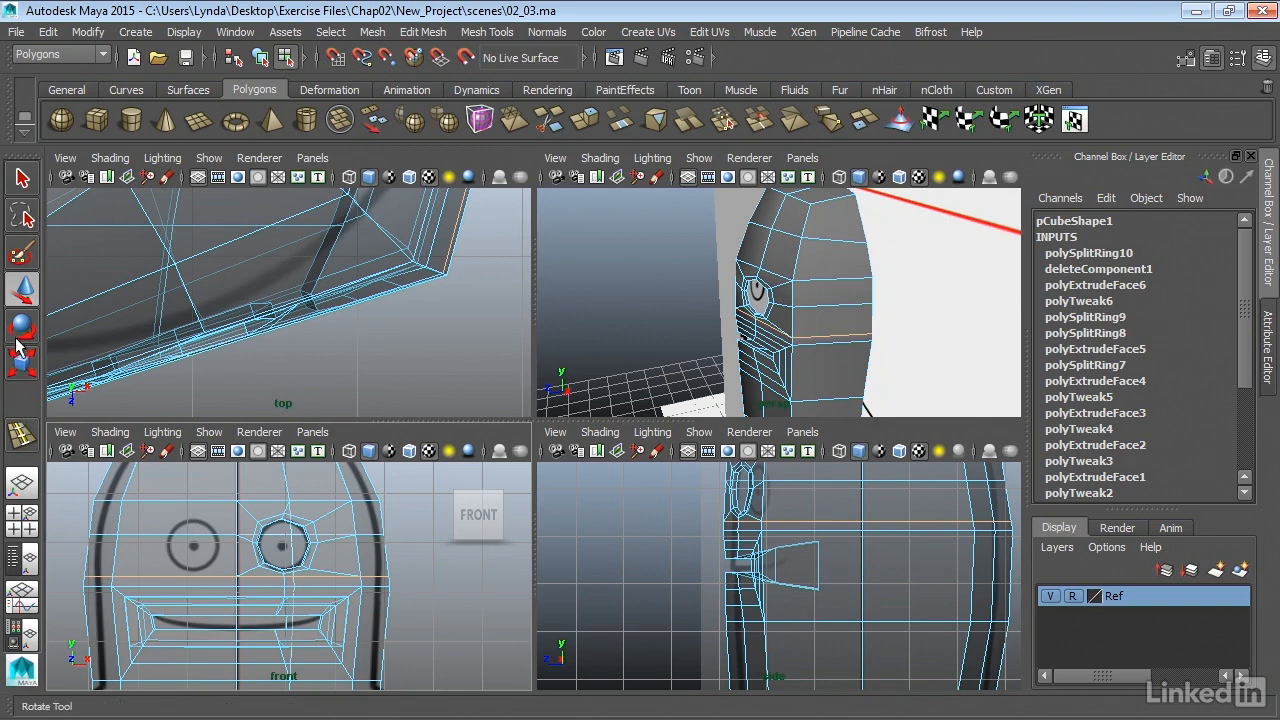
double_click(33, 294)
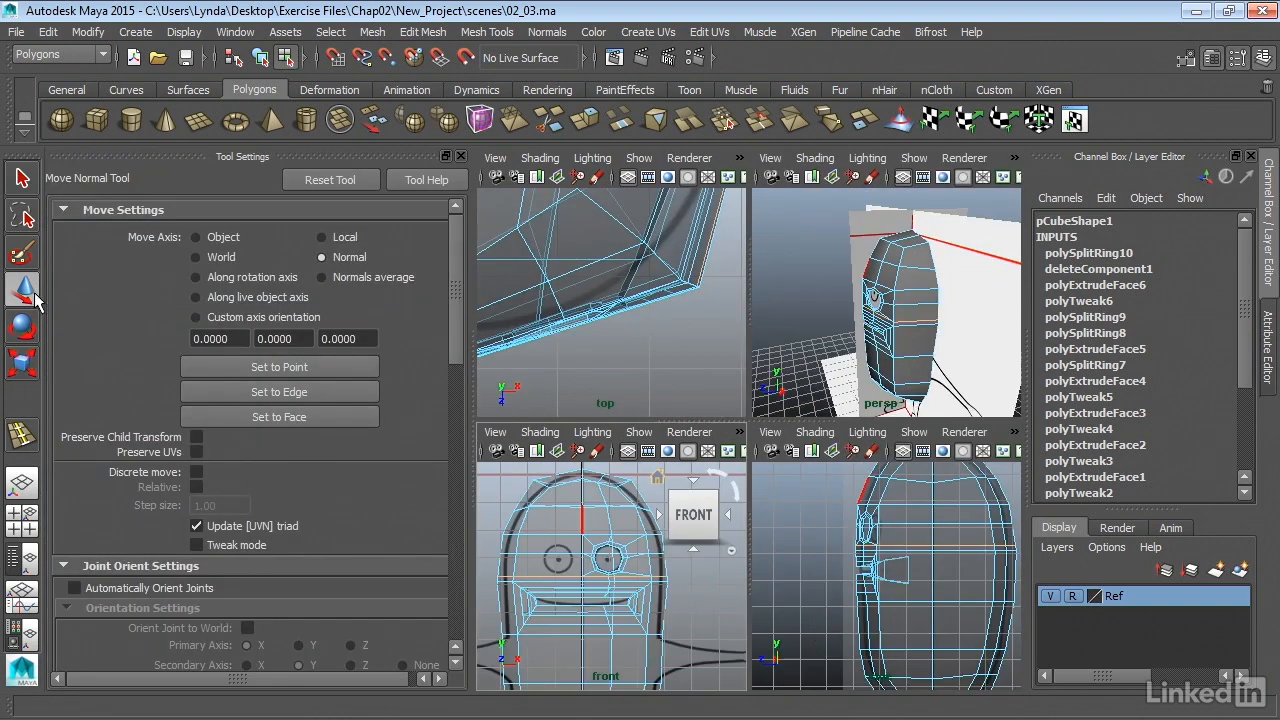
click(200, 257)
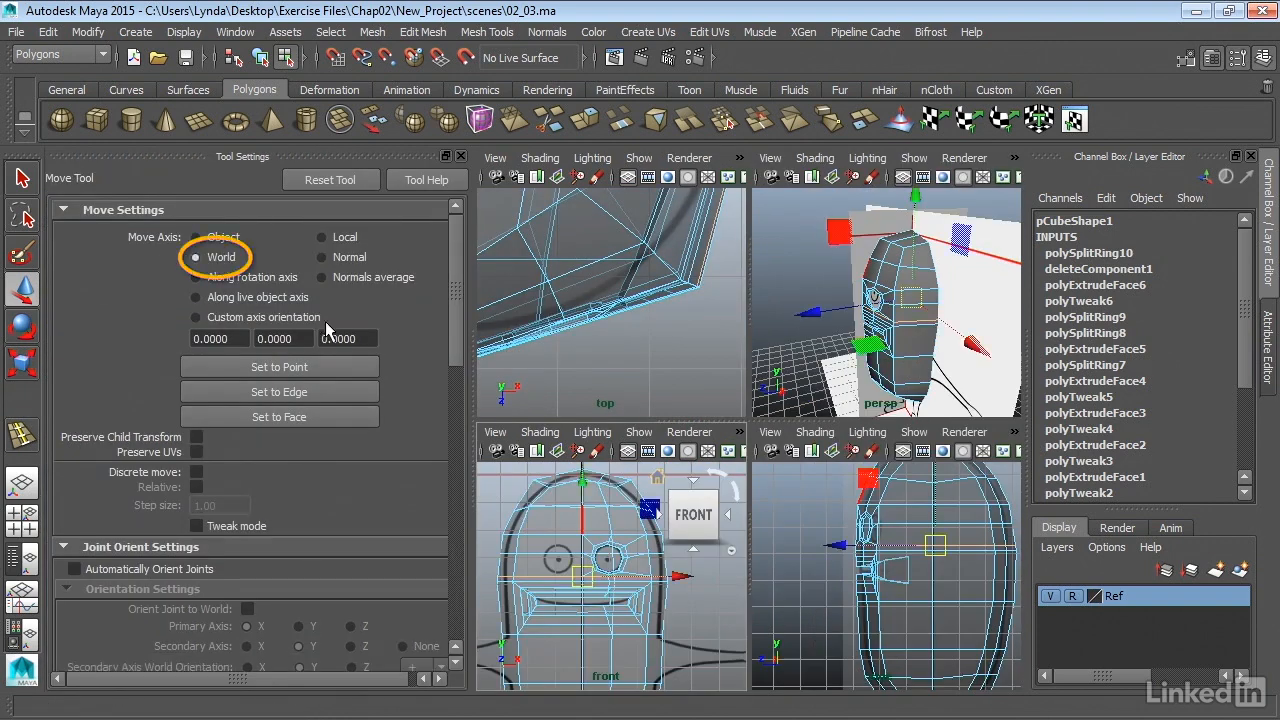
key(space)
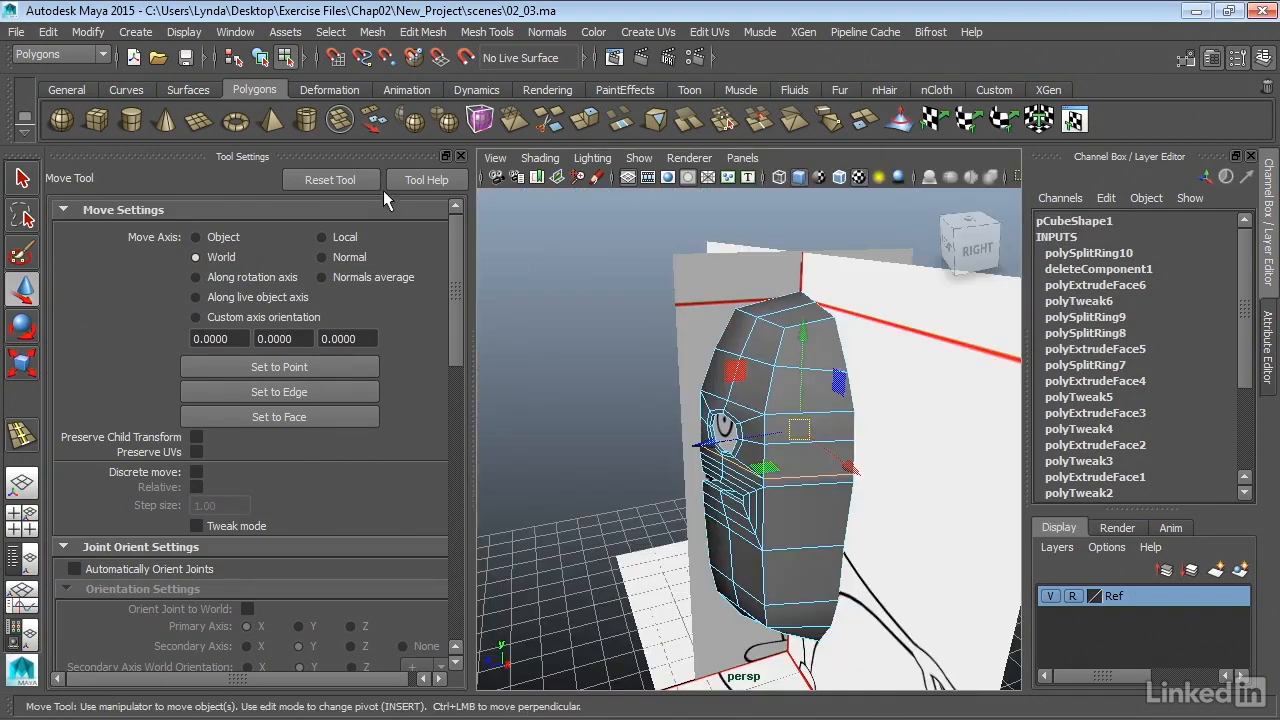
click(460, 156)
- Select the horizontal edge loop just above the mouth and lower it to about 8.035 cm in Y
mouse_move(608, 366)
alt+mouse_down()
mouse_move(660, 352)
mouse_move(603, 345)
alt+mouse_up()
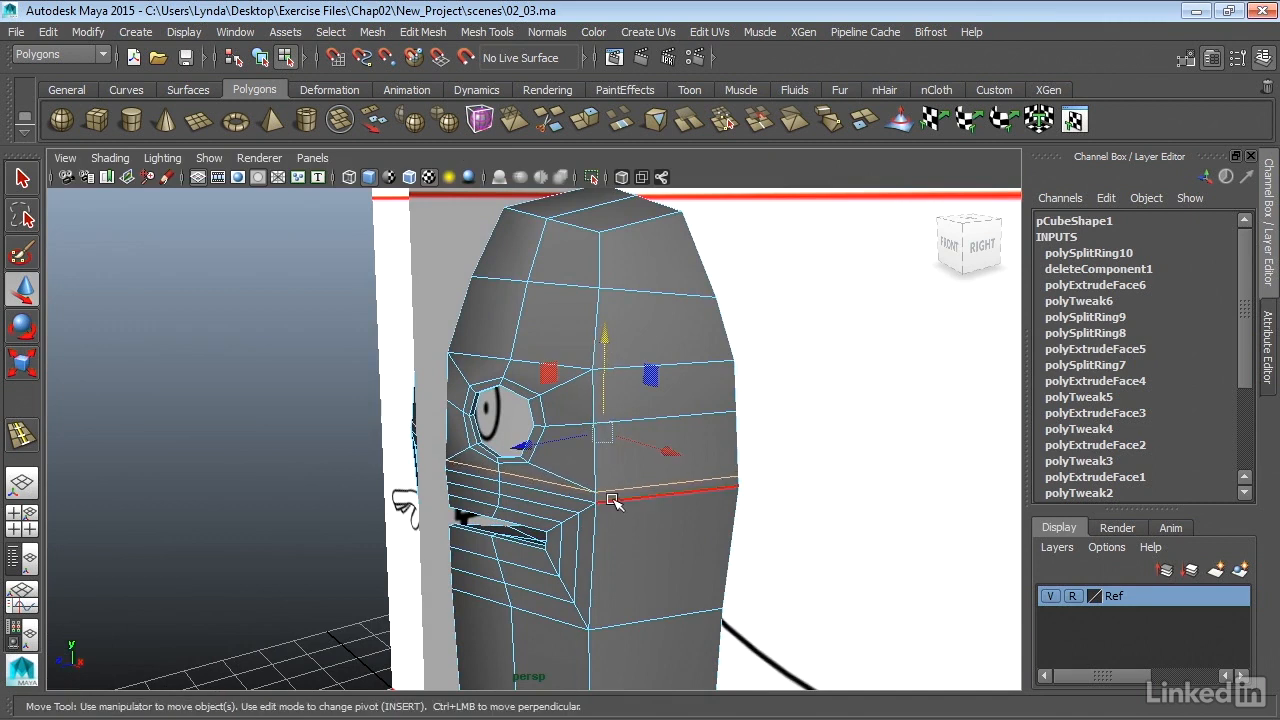
double_click(591, 505)
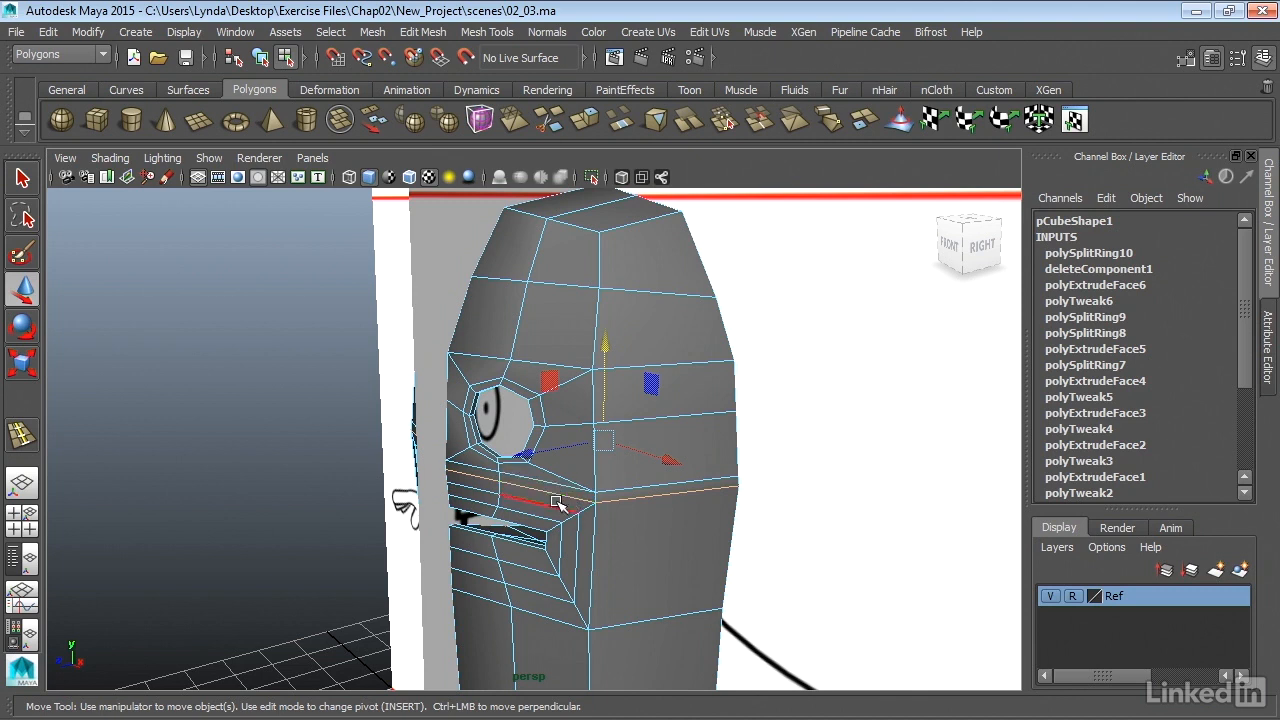
drag(601, 350, 604, 350)
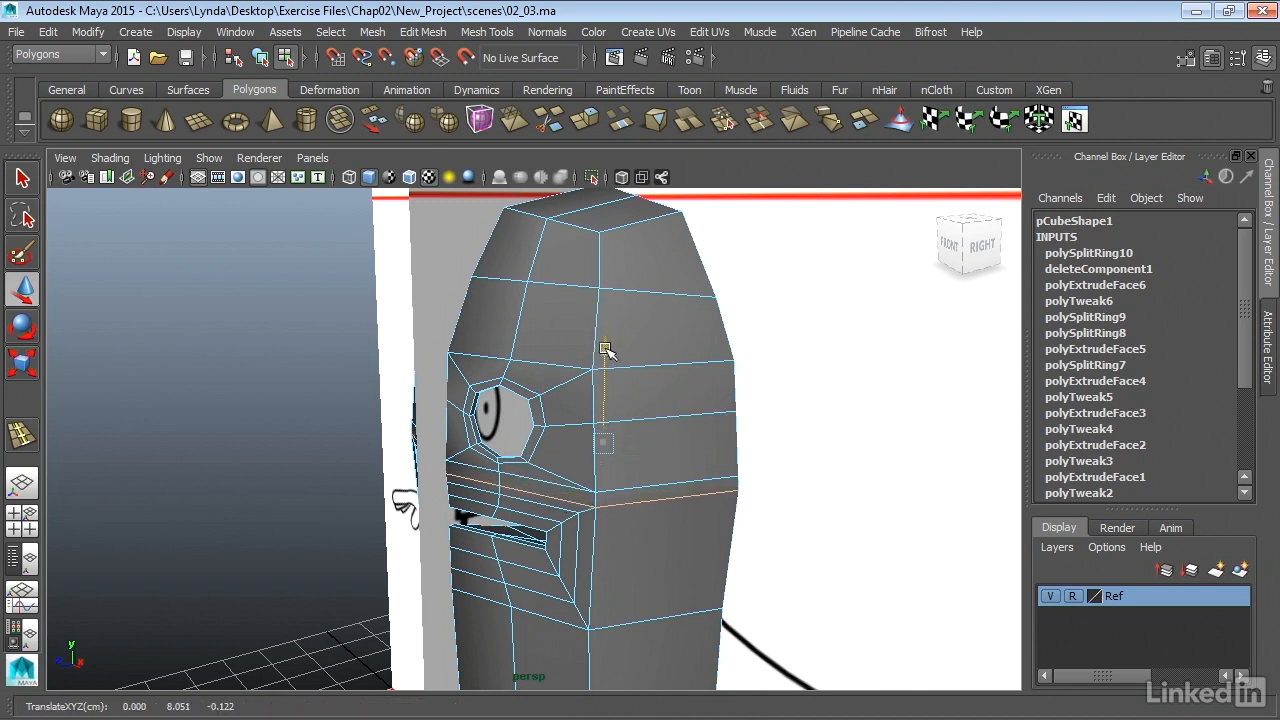
drag(606, 348, 605, 351)
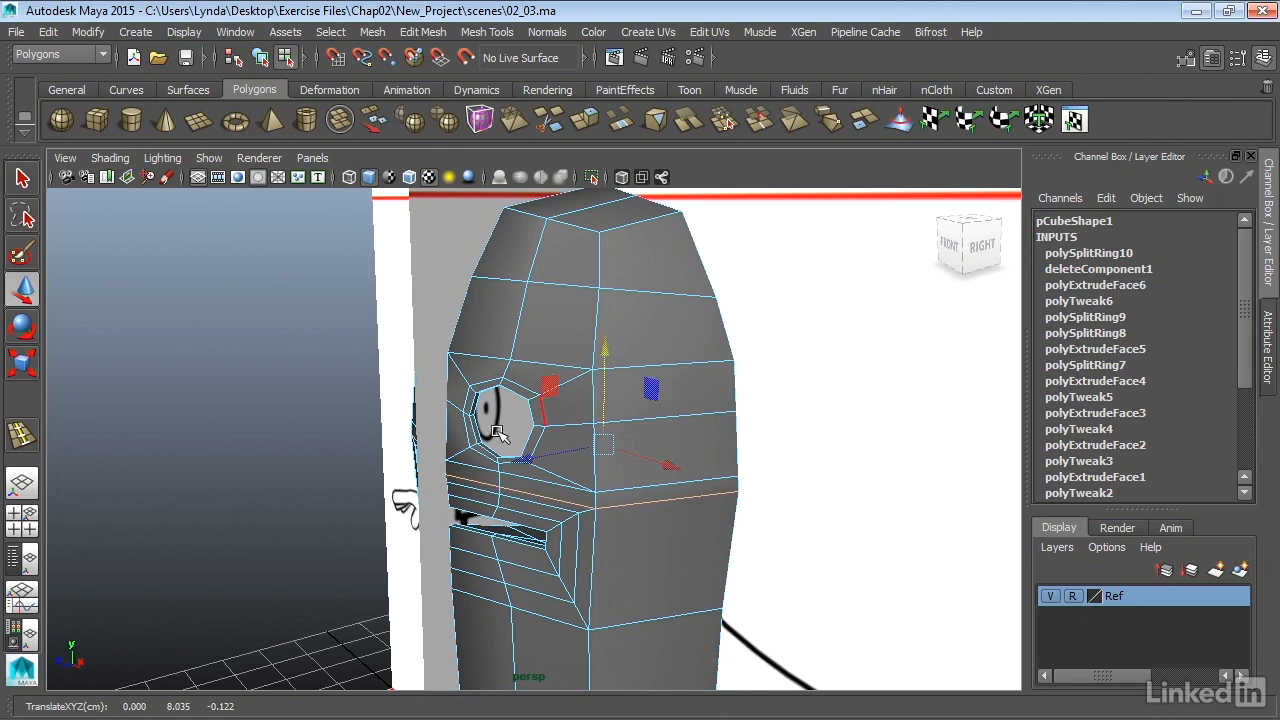
alt+drag(492, 448, 700, 450)
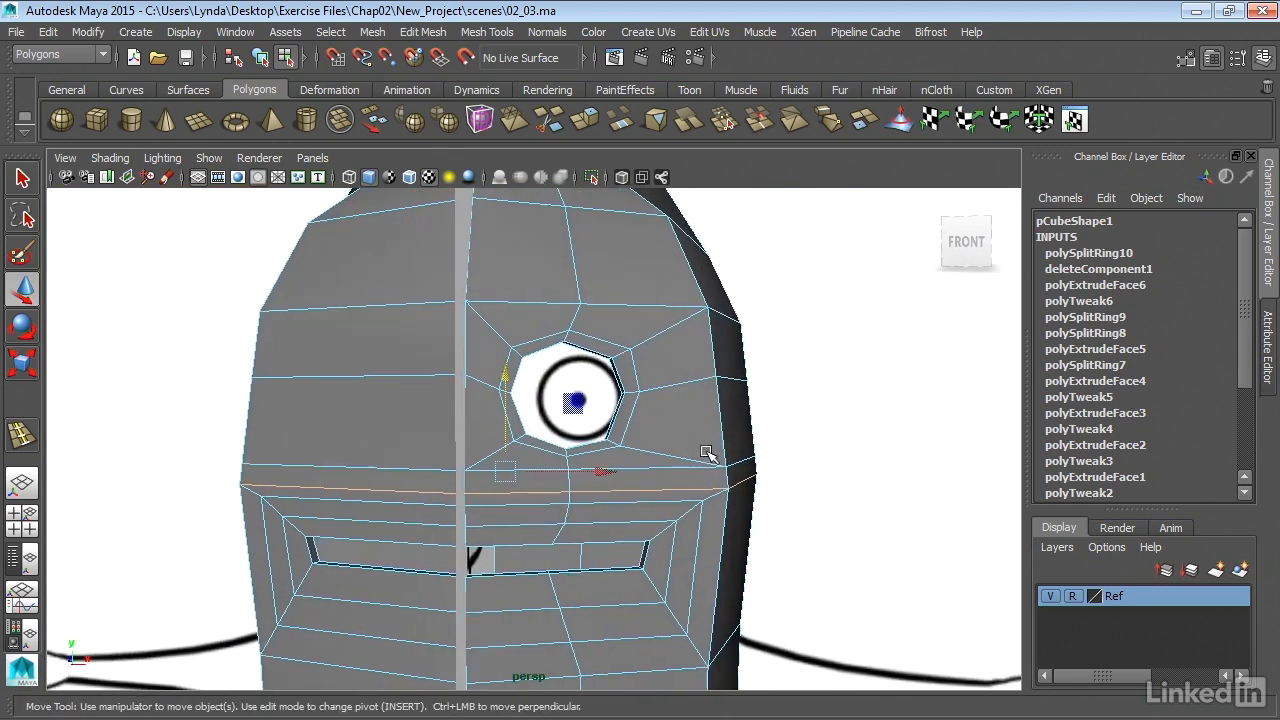
alt+right_drag(650, 440, 743, 443)
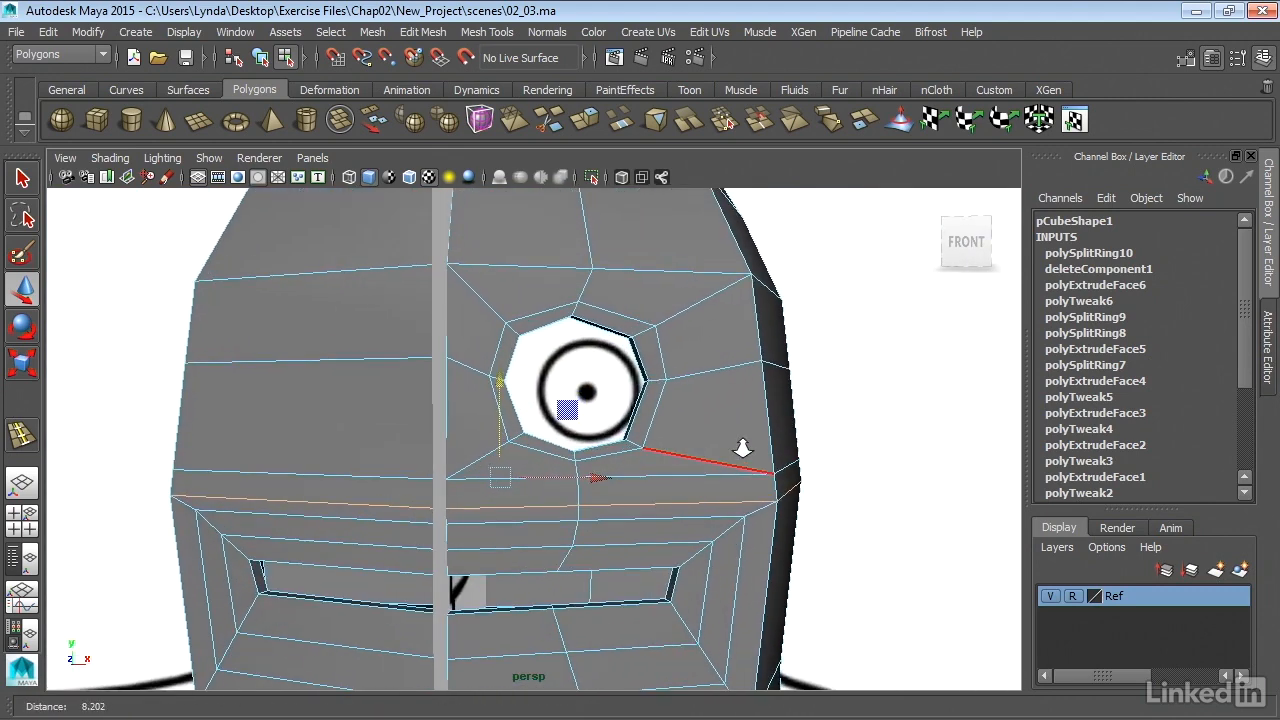
mouse_move(735, 443)
alt+mouse_down()
mouse_move(714, 451)
mouse_move(738, 450)
alt+mouse_up()
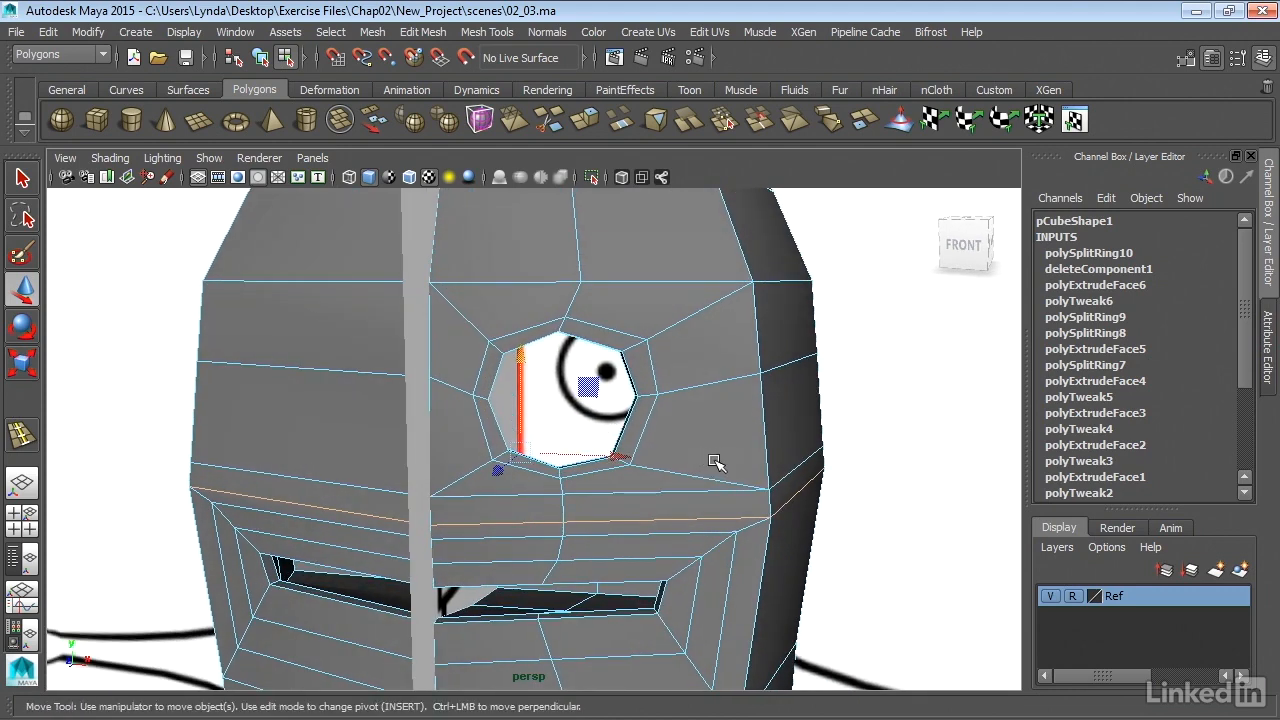